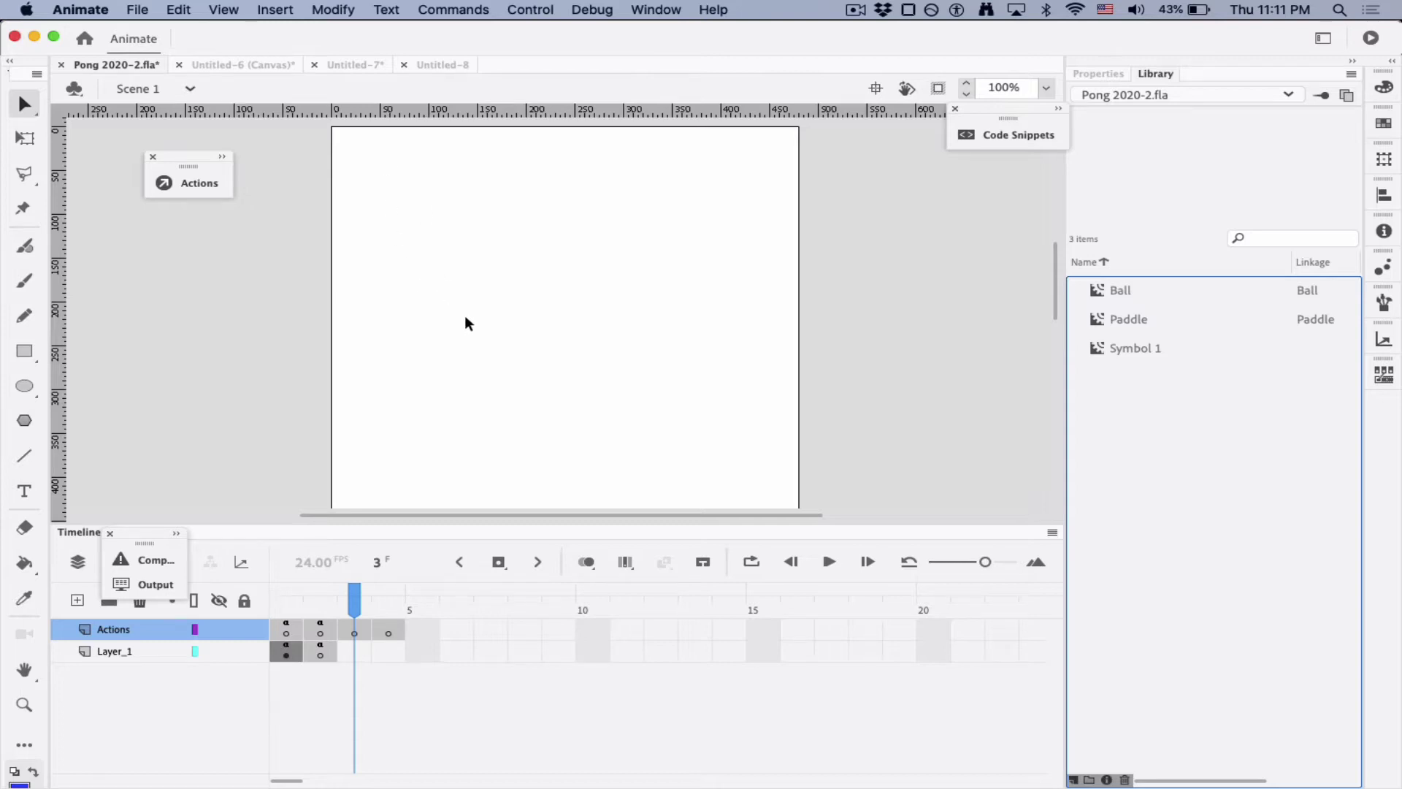
Create a Fireworks movie clip symbol exported for ActionScript with class Fireworks
left_click(276, 11)
left_click(279, 30)
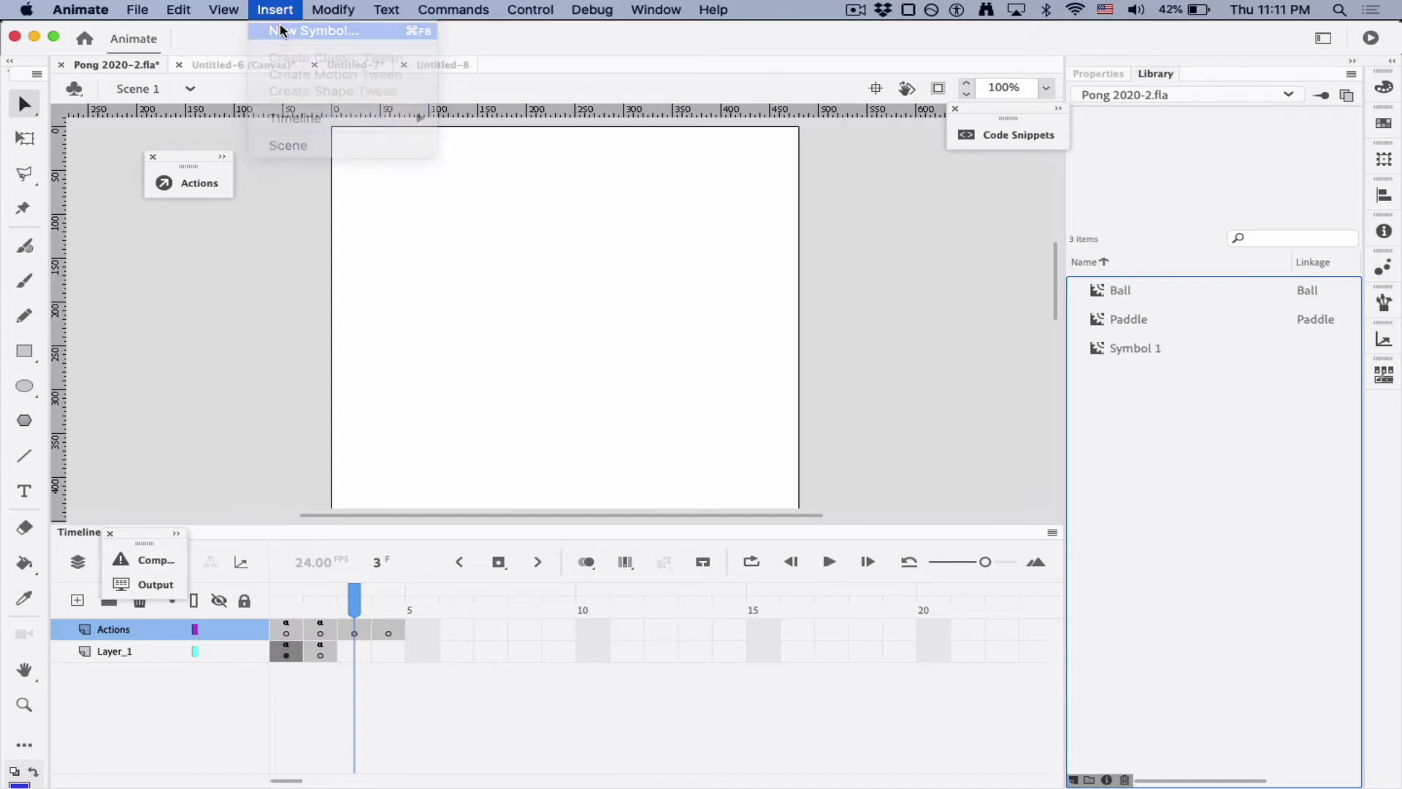
type("Fireworks")
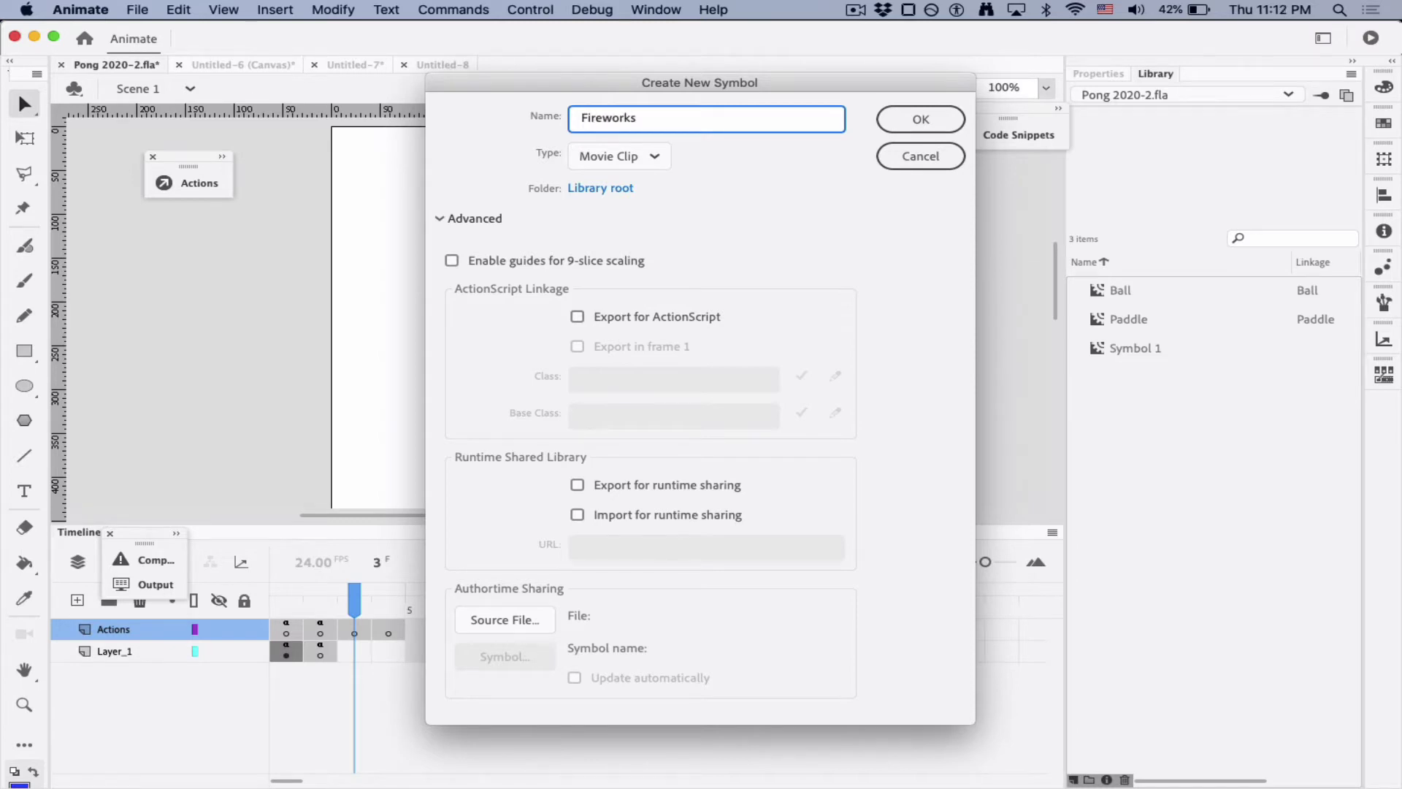
left_click(577, 316)
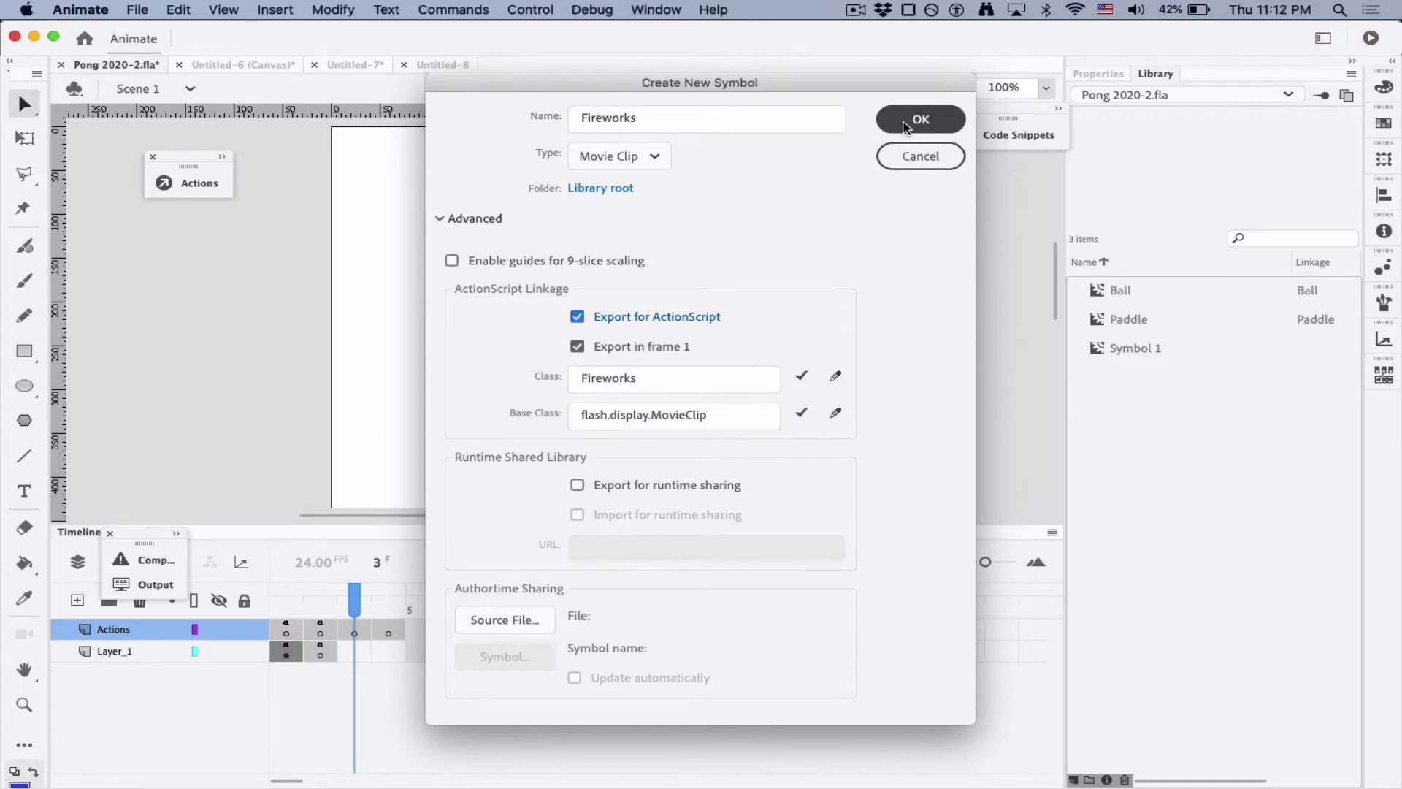
left_click(886, 121)
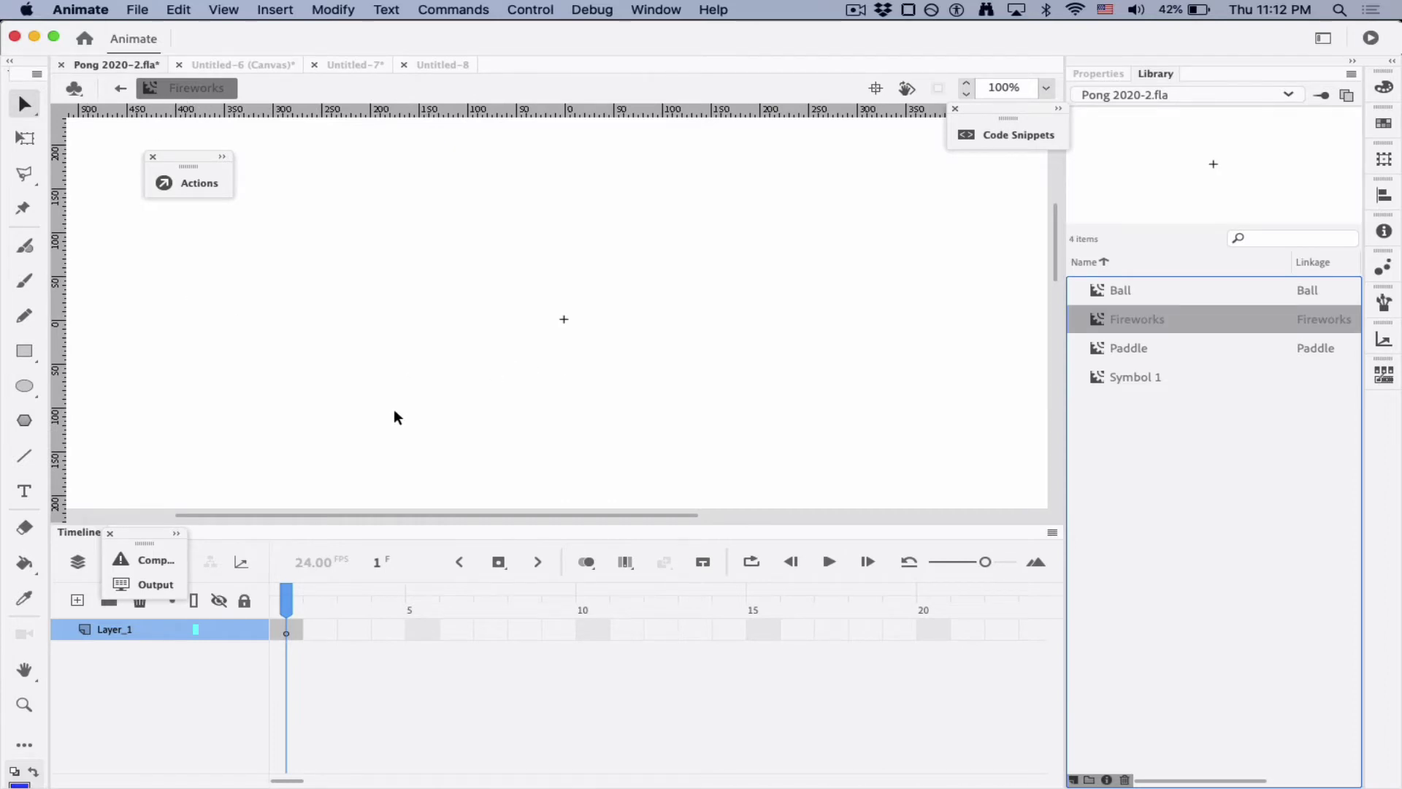
Draw small blue, red and yellow ovals clustered around the symbol's centre point
left_click(23, 387)
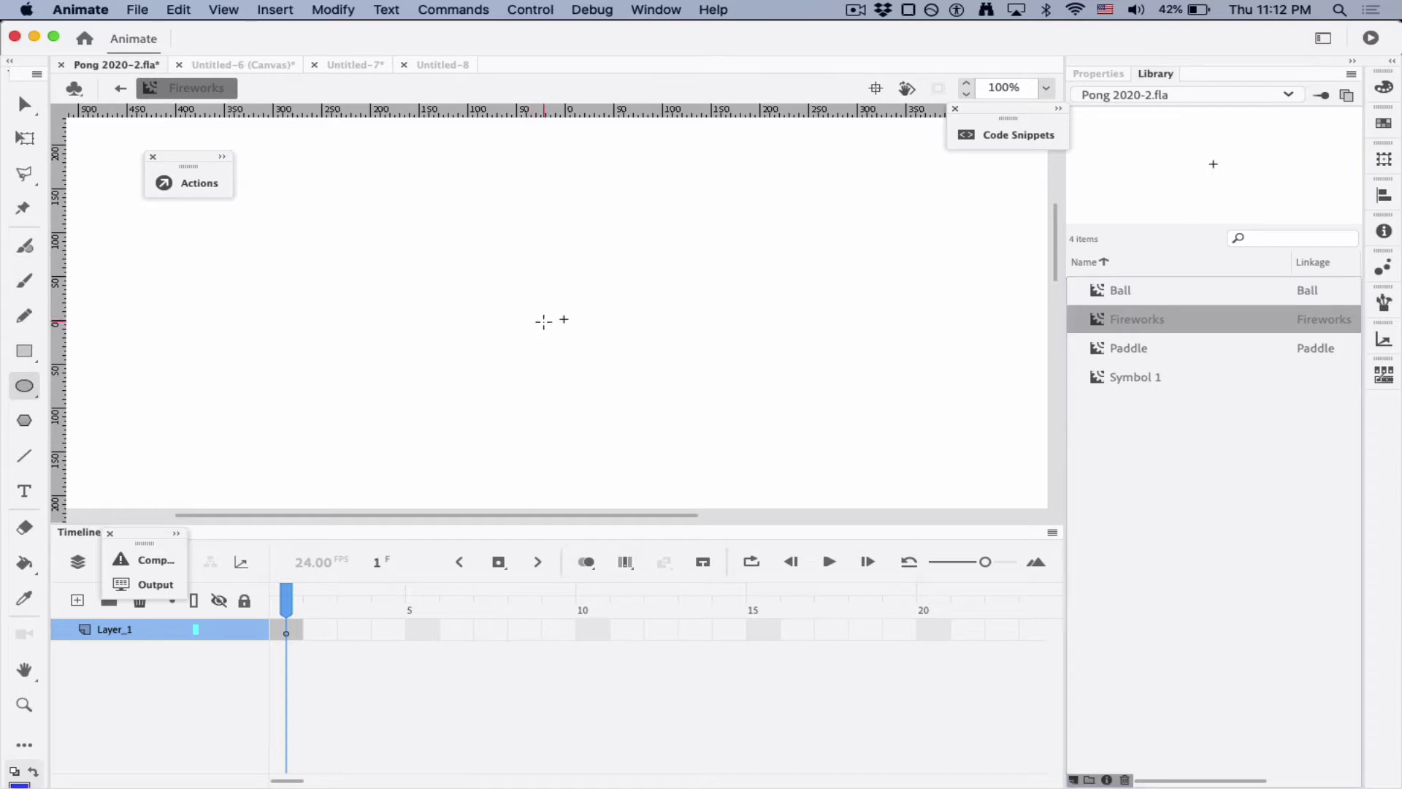
left_click_drag(539, 316, 551, 327)
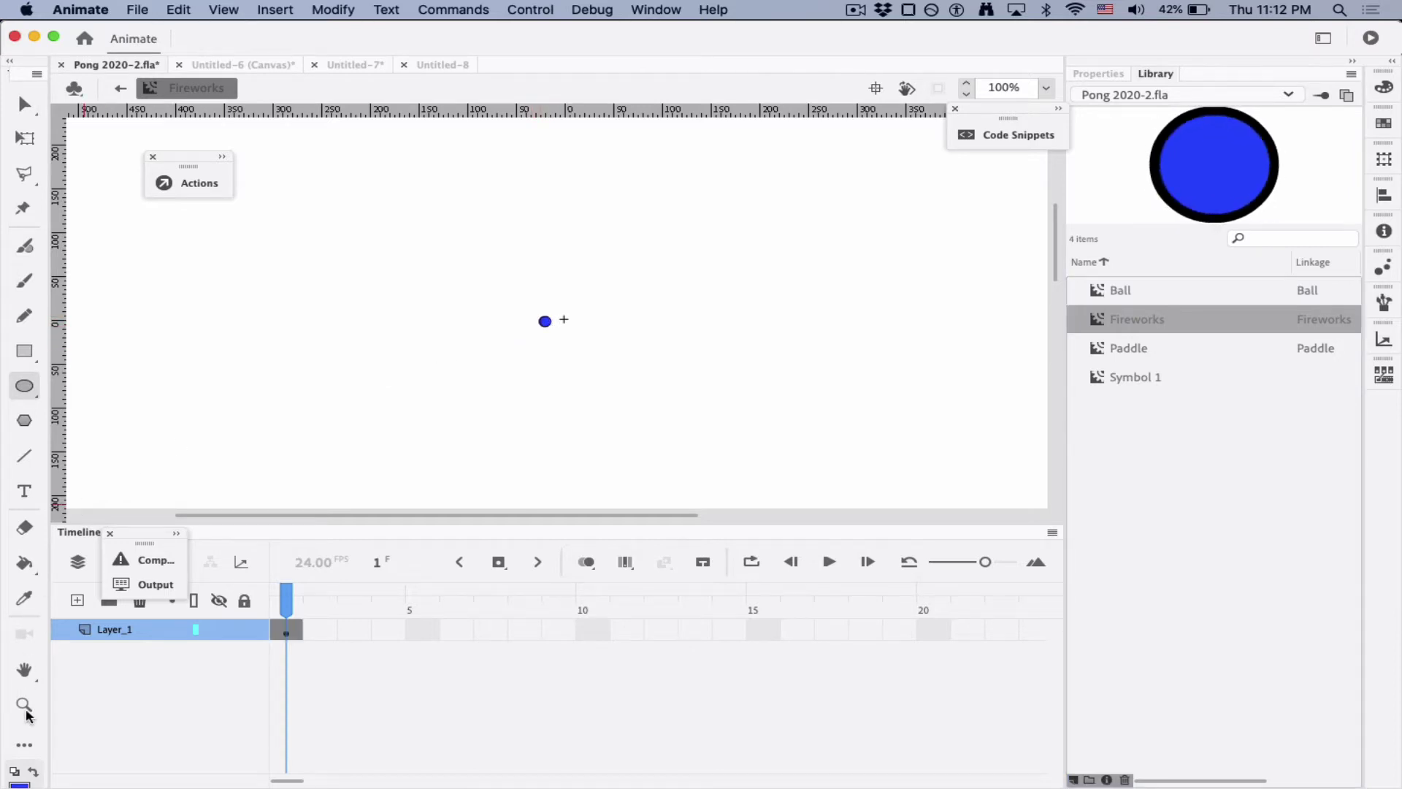
left_click(22, 783)
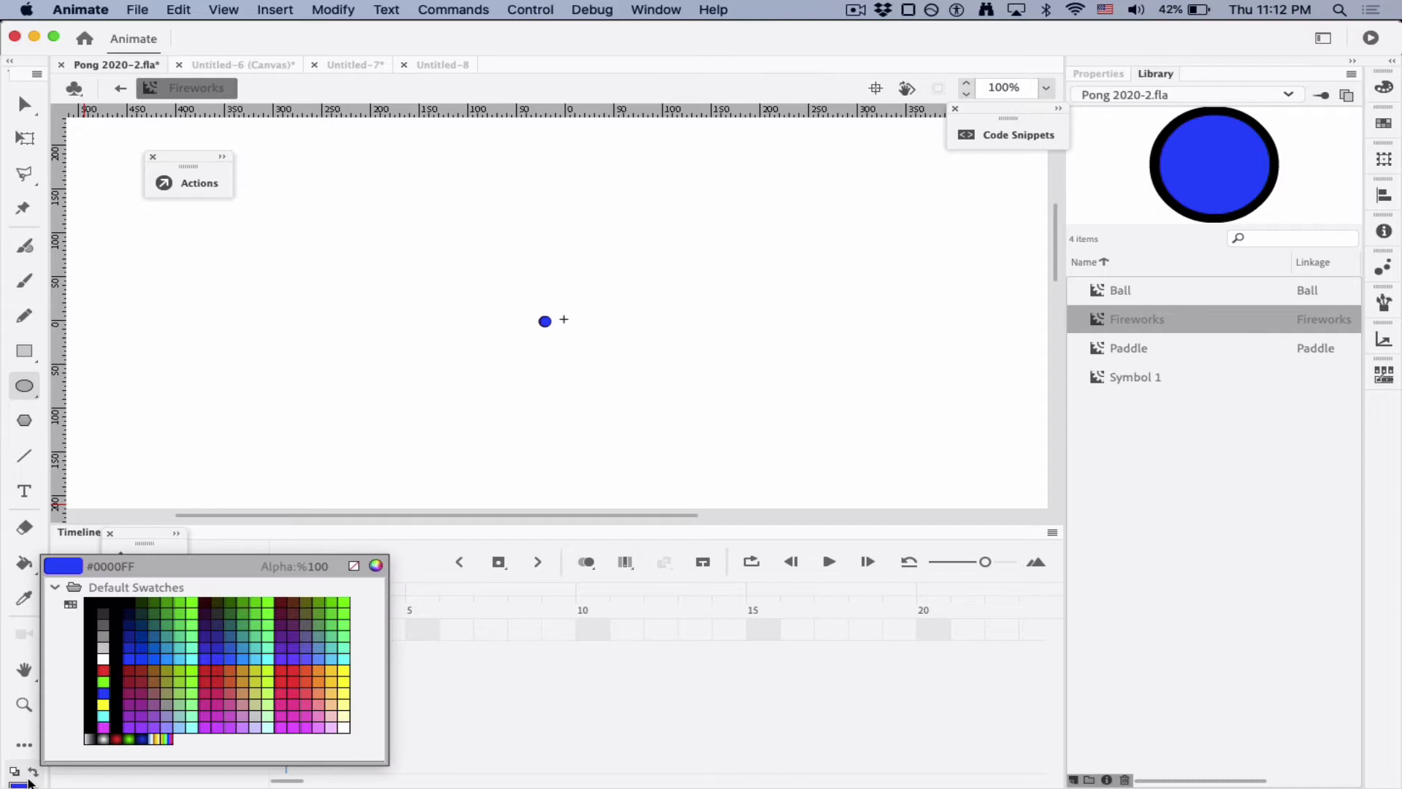
left_click(112, 665)
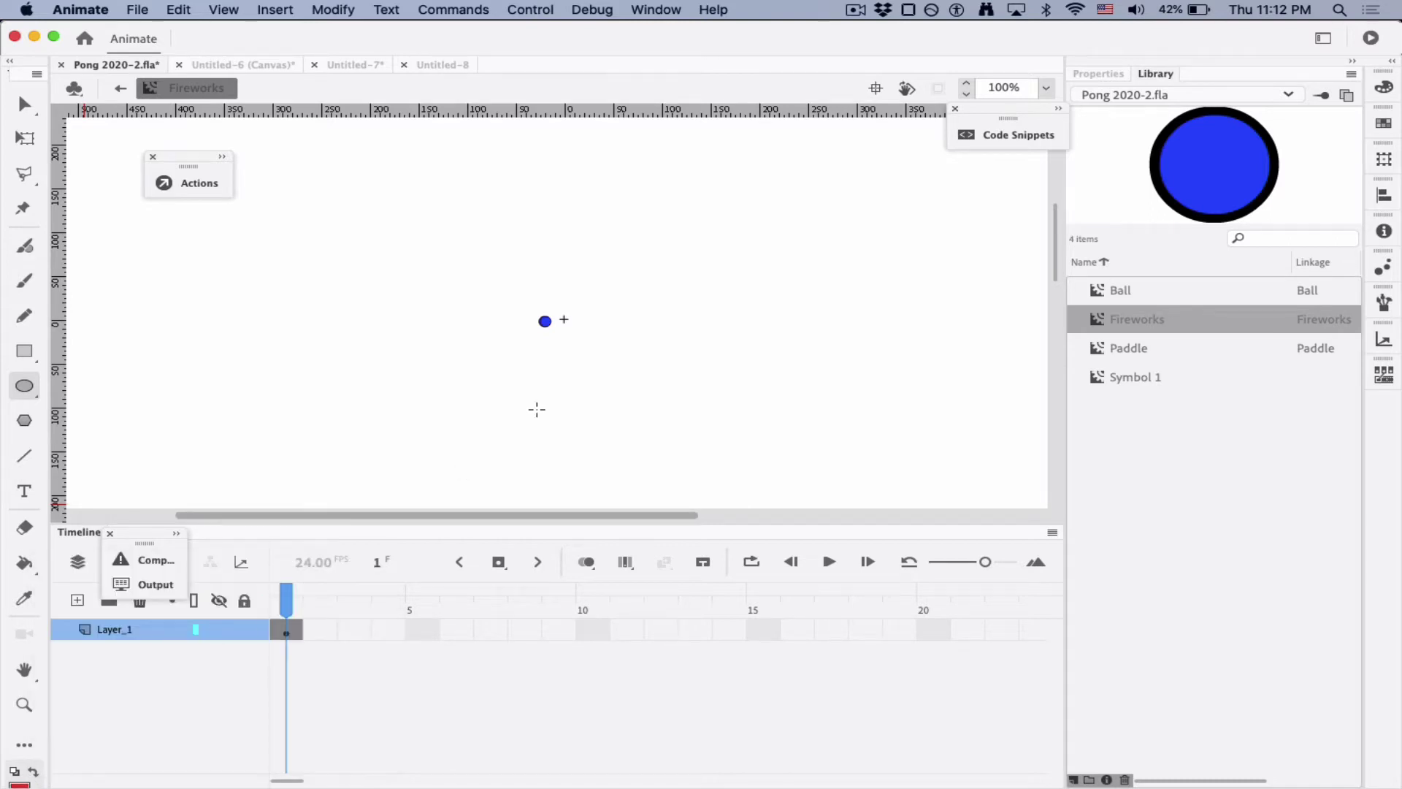
left_click_drag(586, 309, 593, 321)
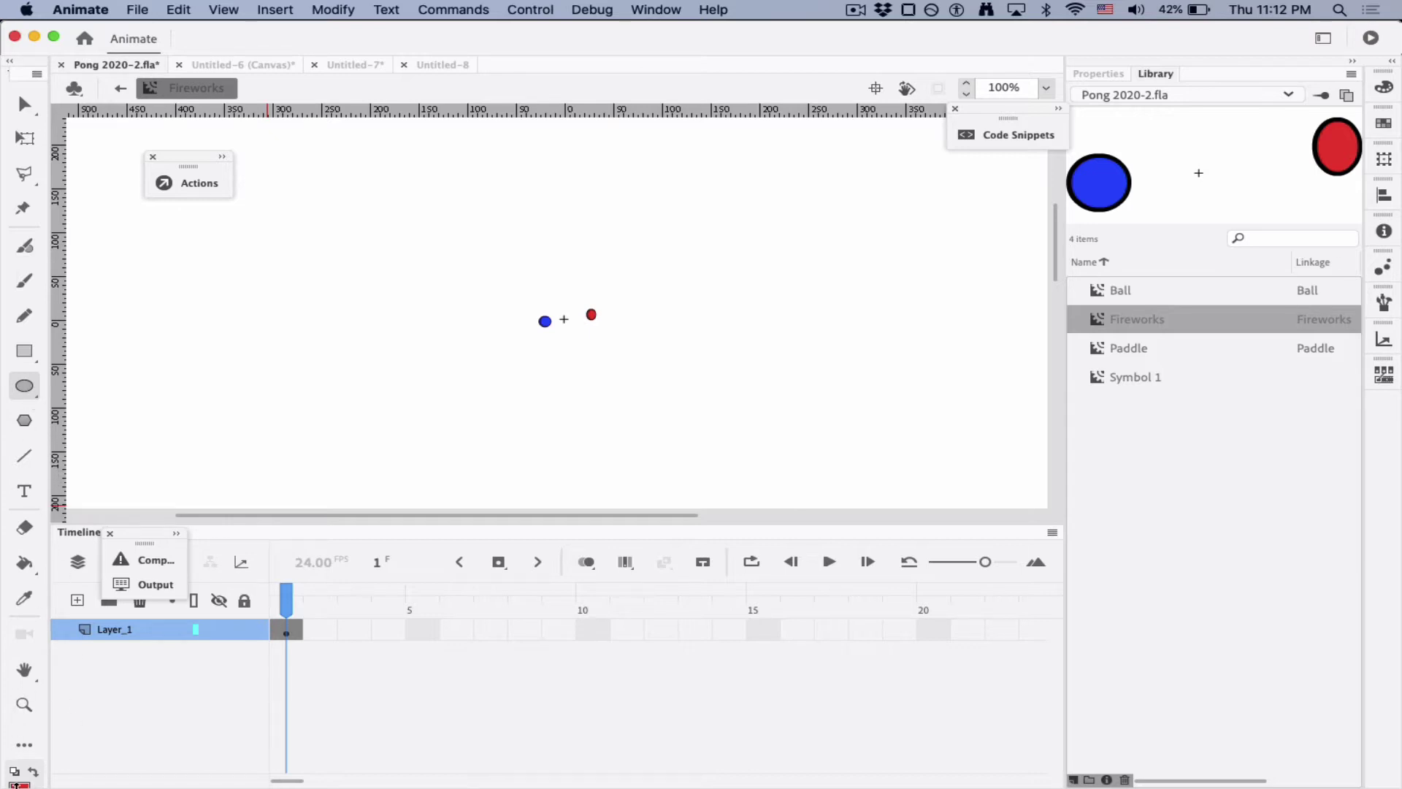
left_click(20, 785)
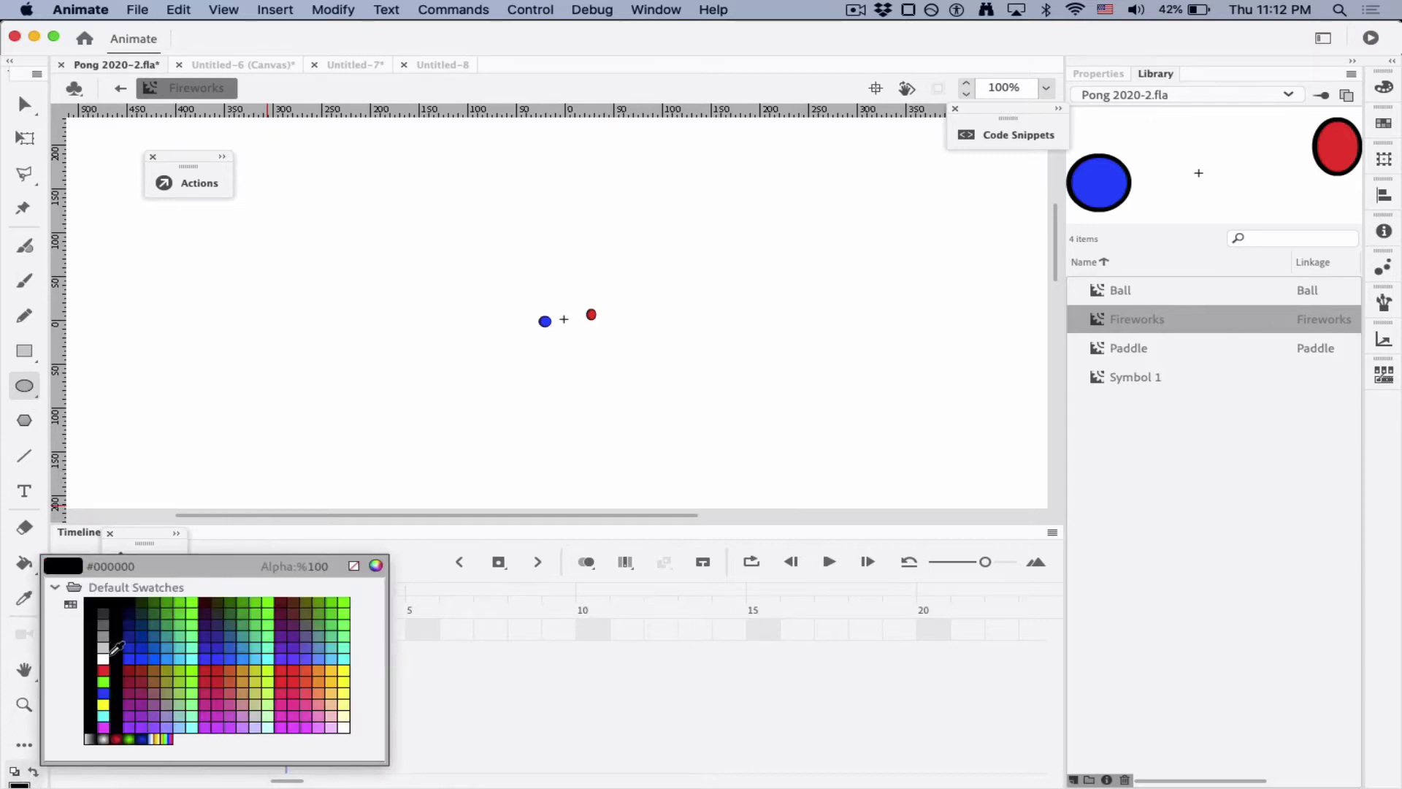
left_click(104, 702)
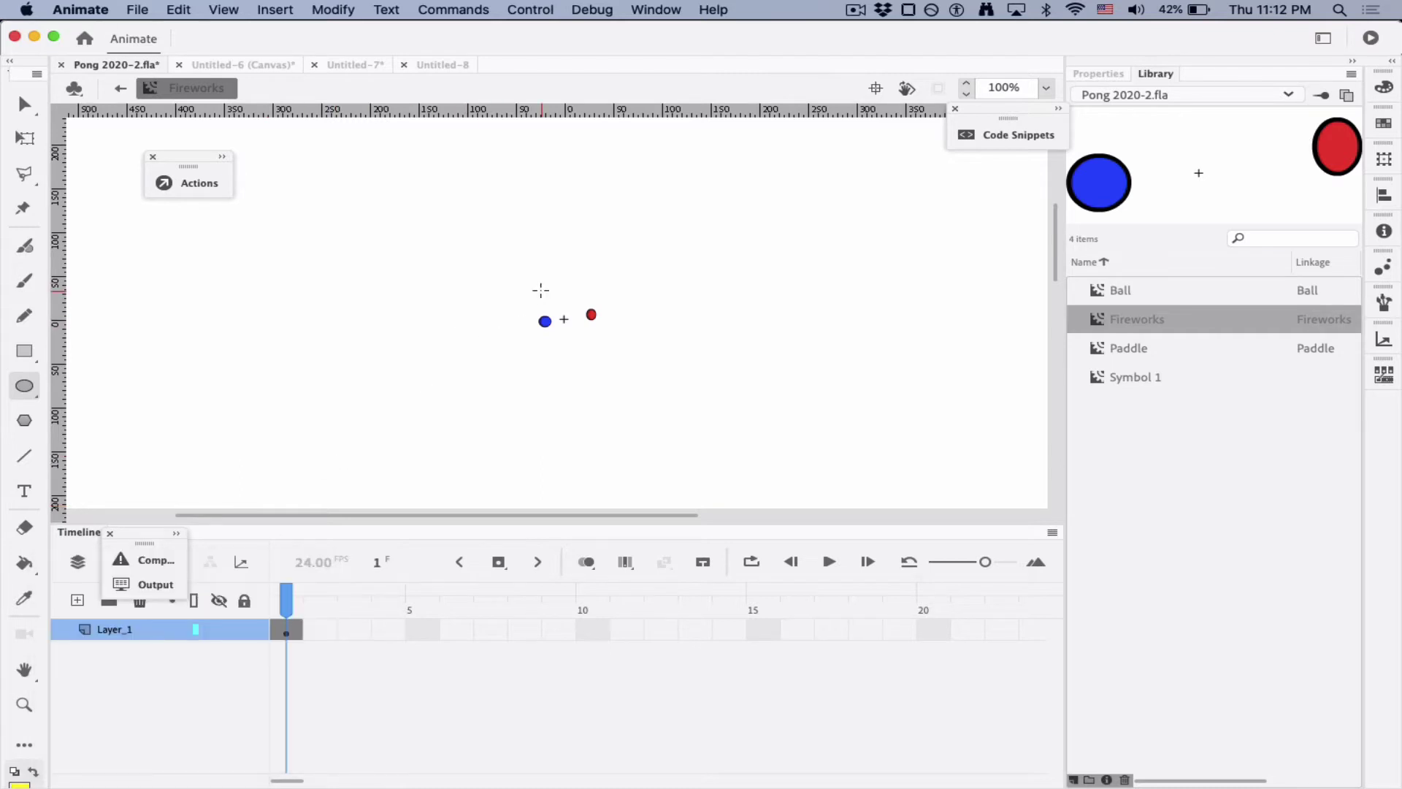
left_click_drag(533, 295, 543, 297)
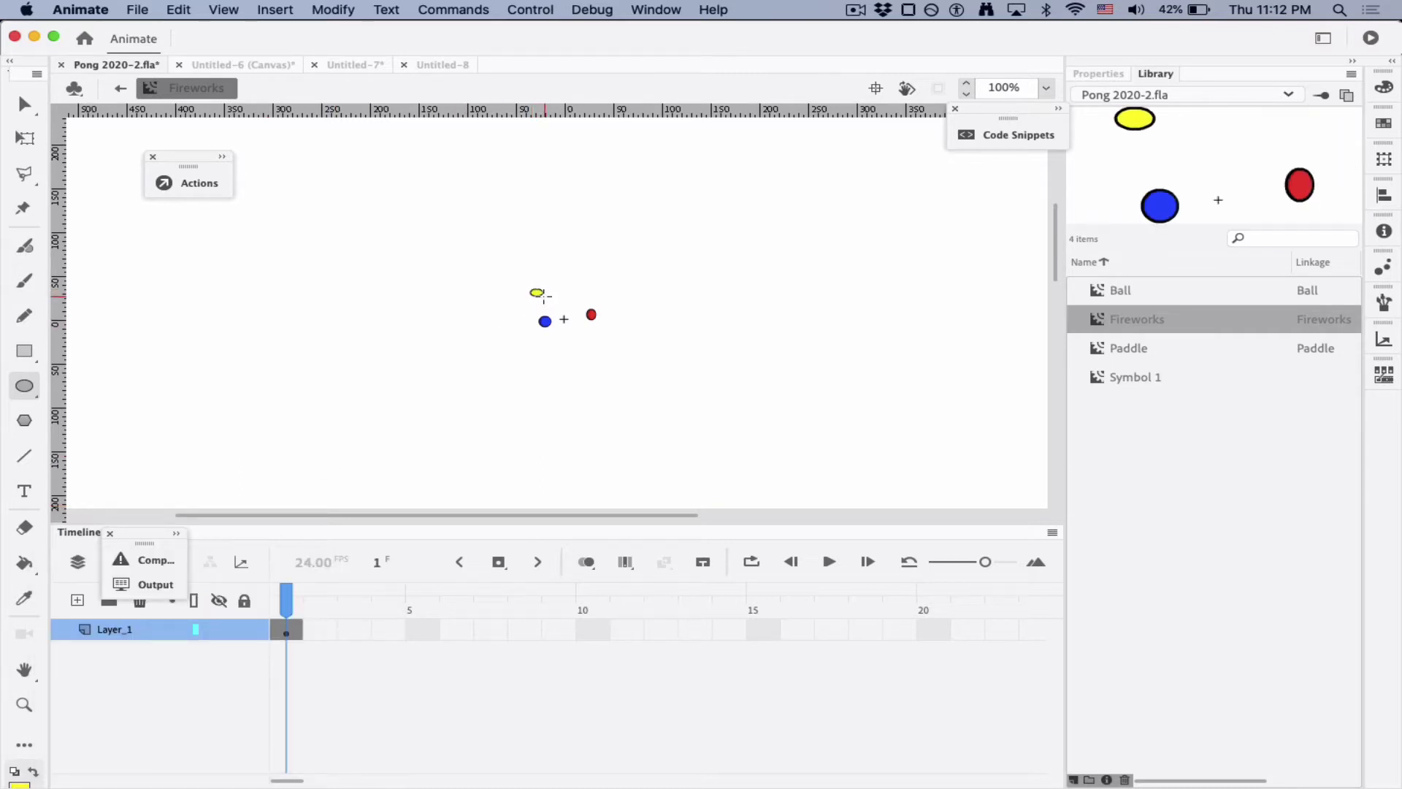
Add a keyframe at frame 3 and move the yellow, blue and red balls outward
right_click(355, 629)
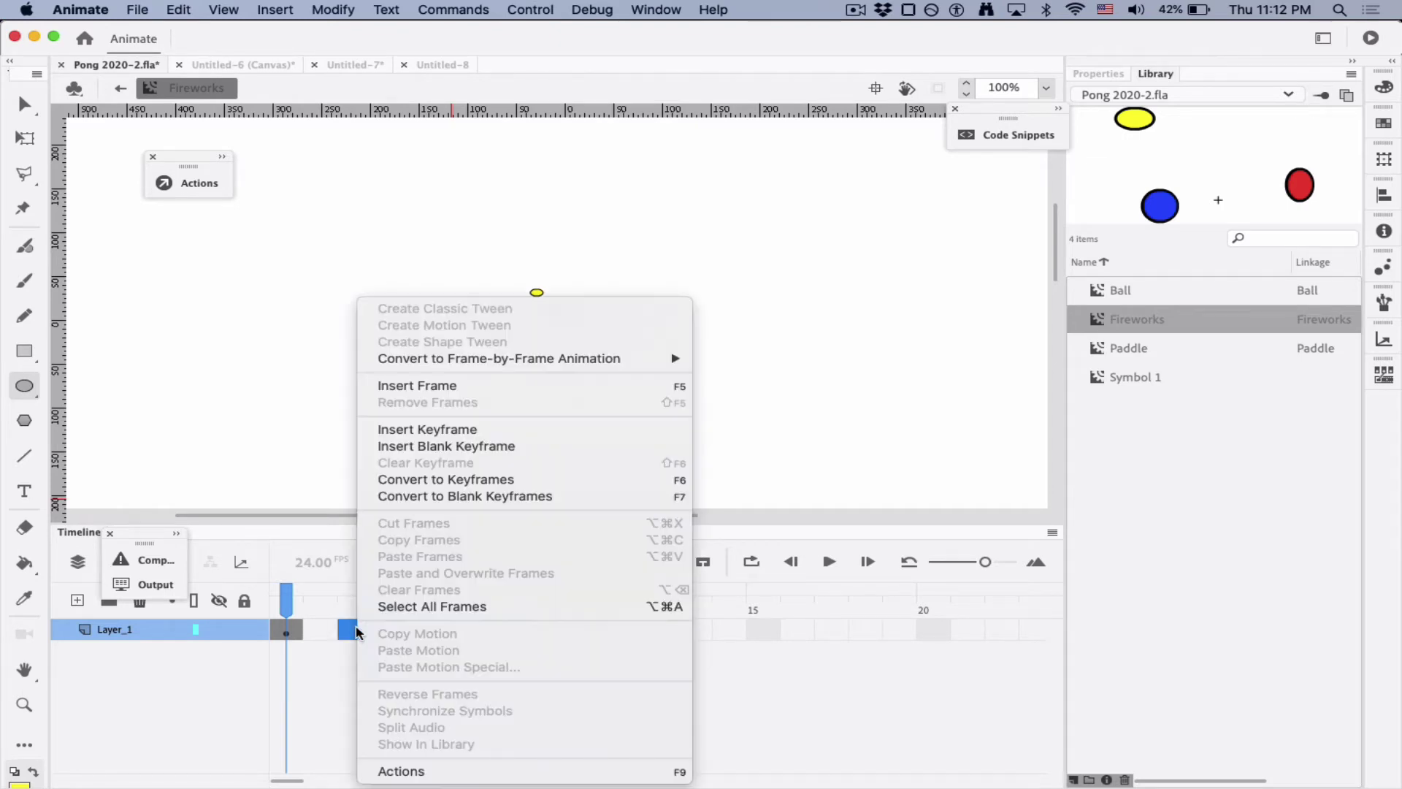
left_click(411, 436)
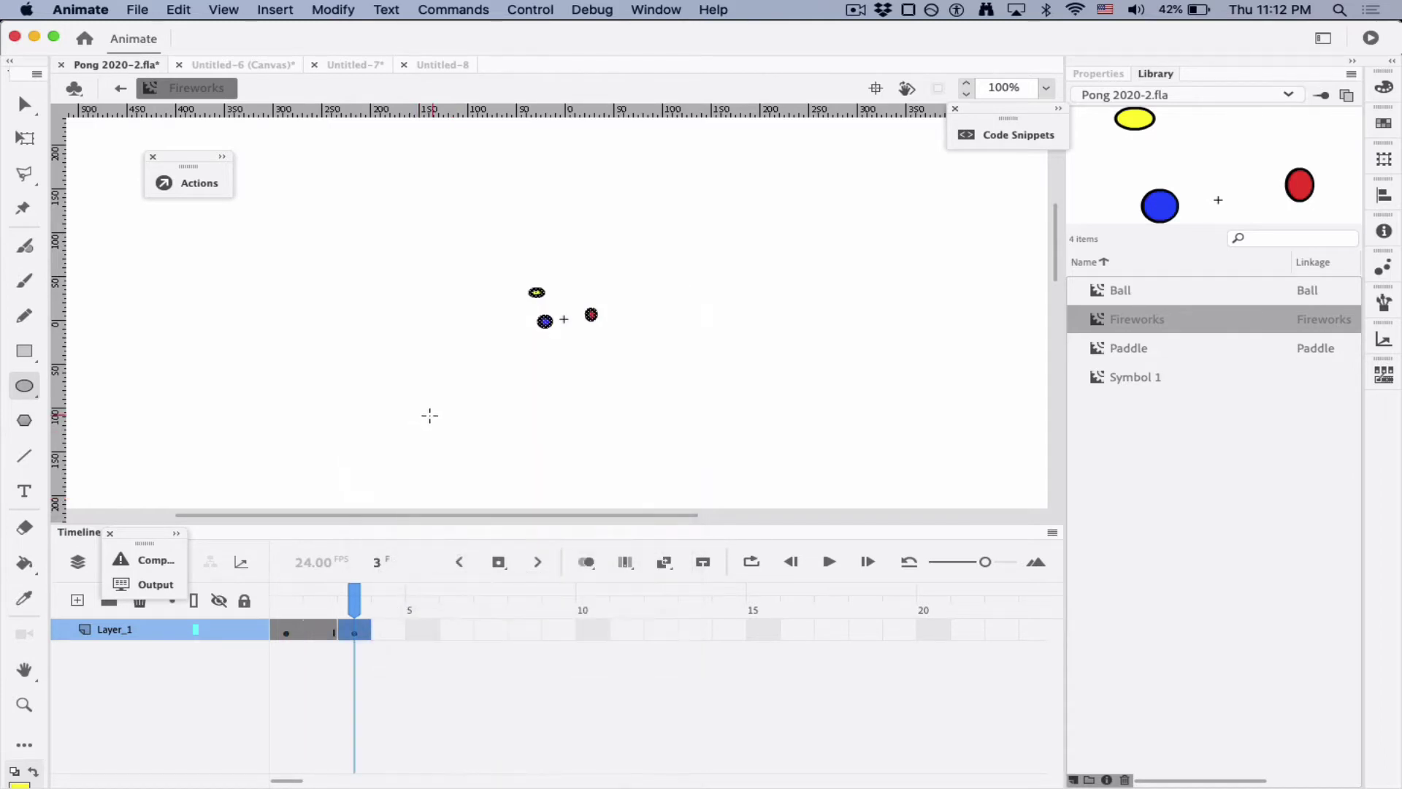
left_click(25, 105)
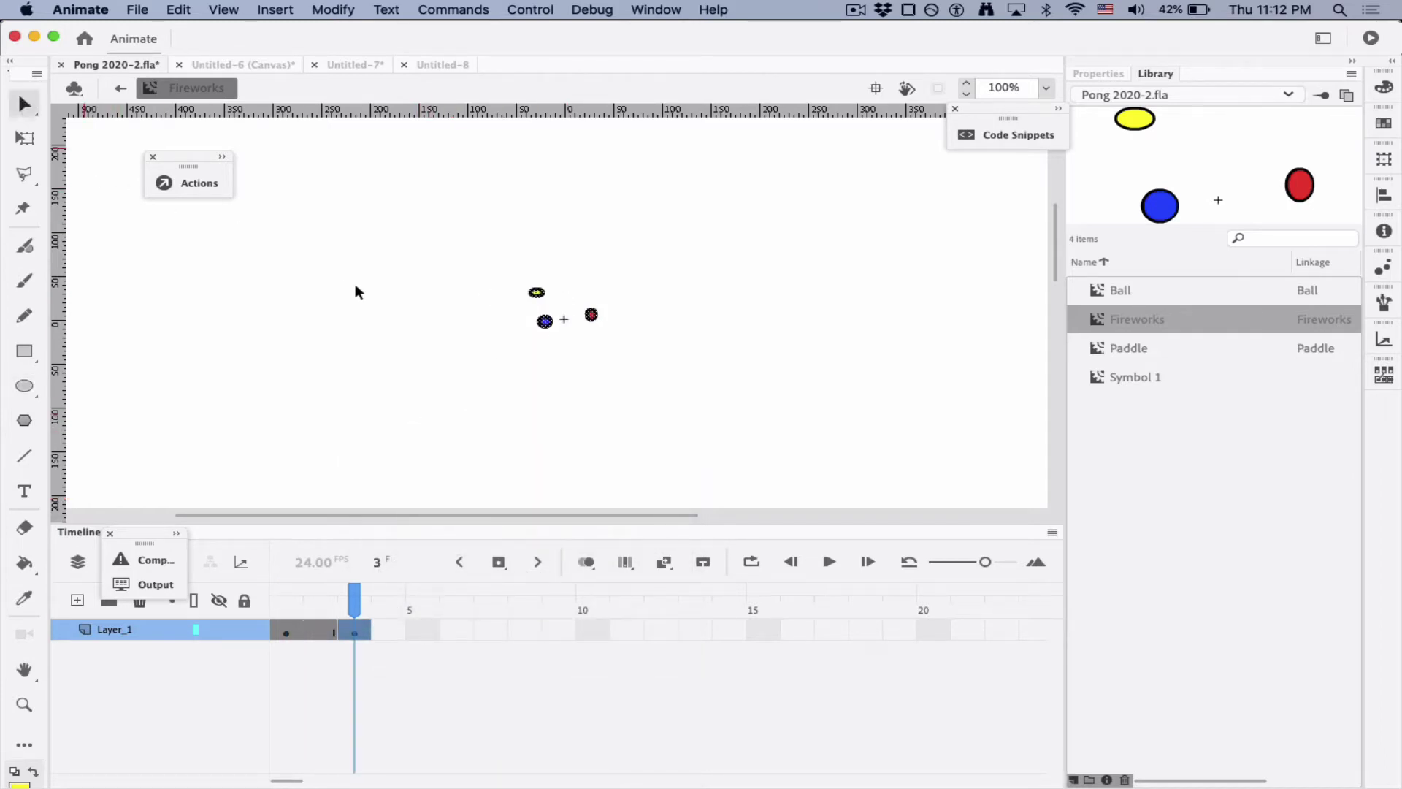
left_click(505, 302)
mouse_move(536, 292)
left_mouse_down()
mouse_move(527, 280)
mouse_move(625, 298)
mouse_move(643, 264)
left_mouse_up()
left_click(545, 321)
left_click(592, 315)
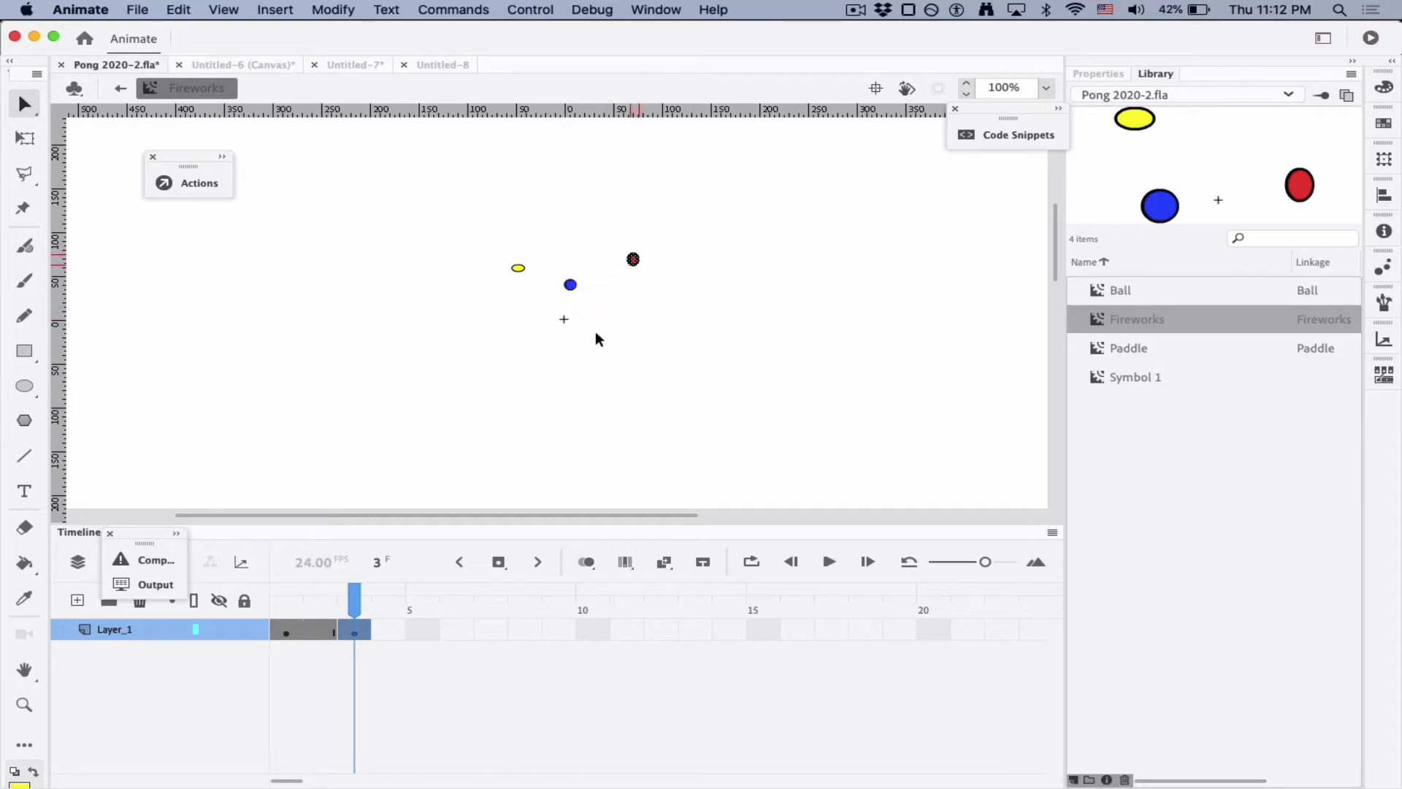
left_click(430, 631)
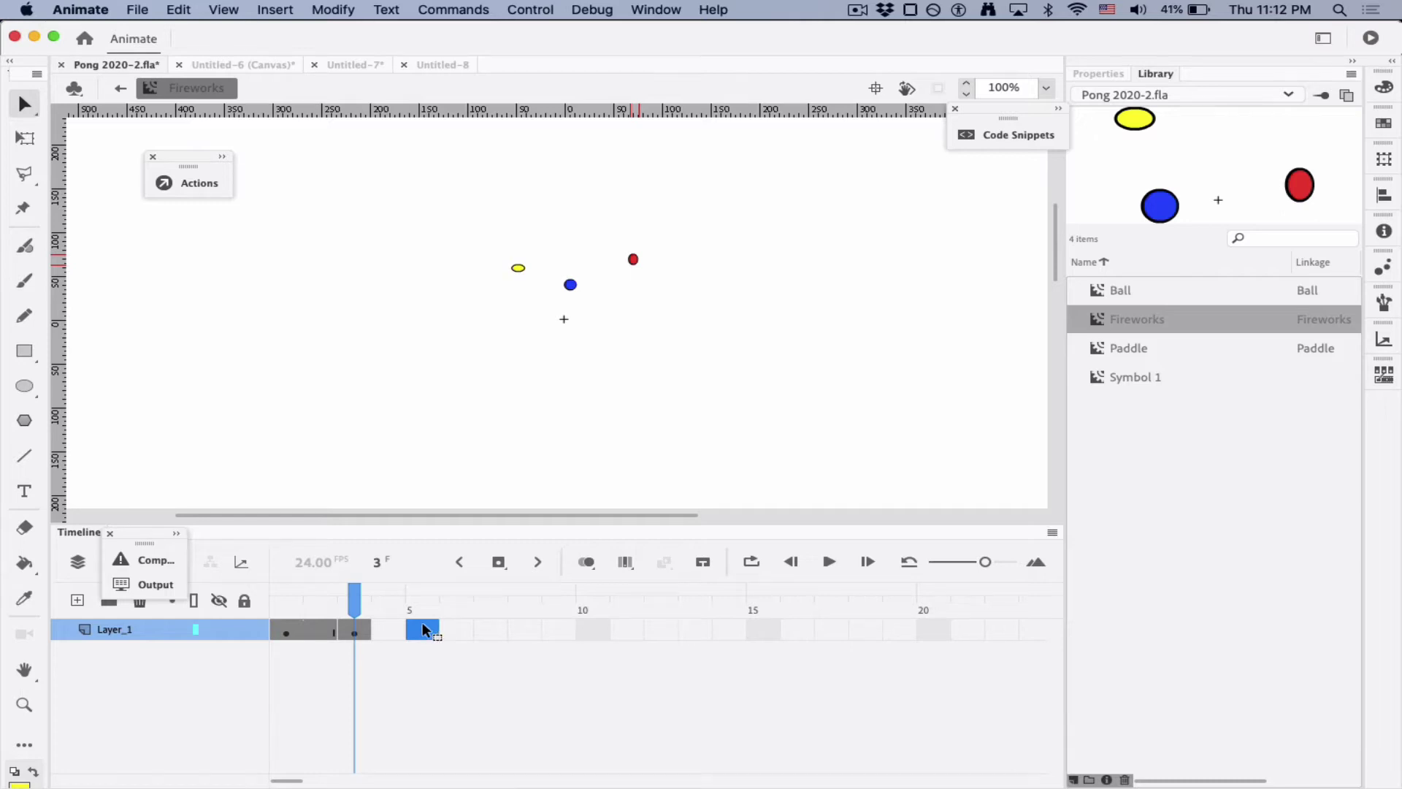
Add a frame 5 keyframe, push the yellow ball farther out, stretch yellow wide and blue tall
right_click(422, 628)
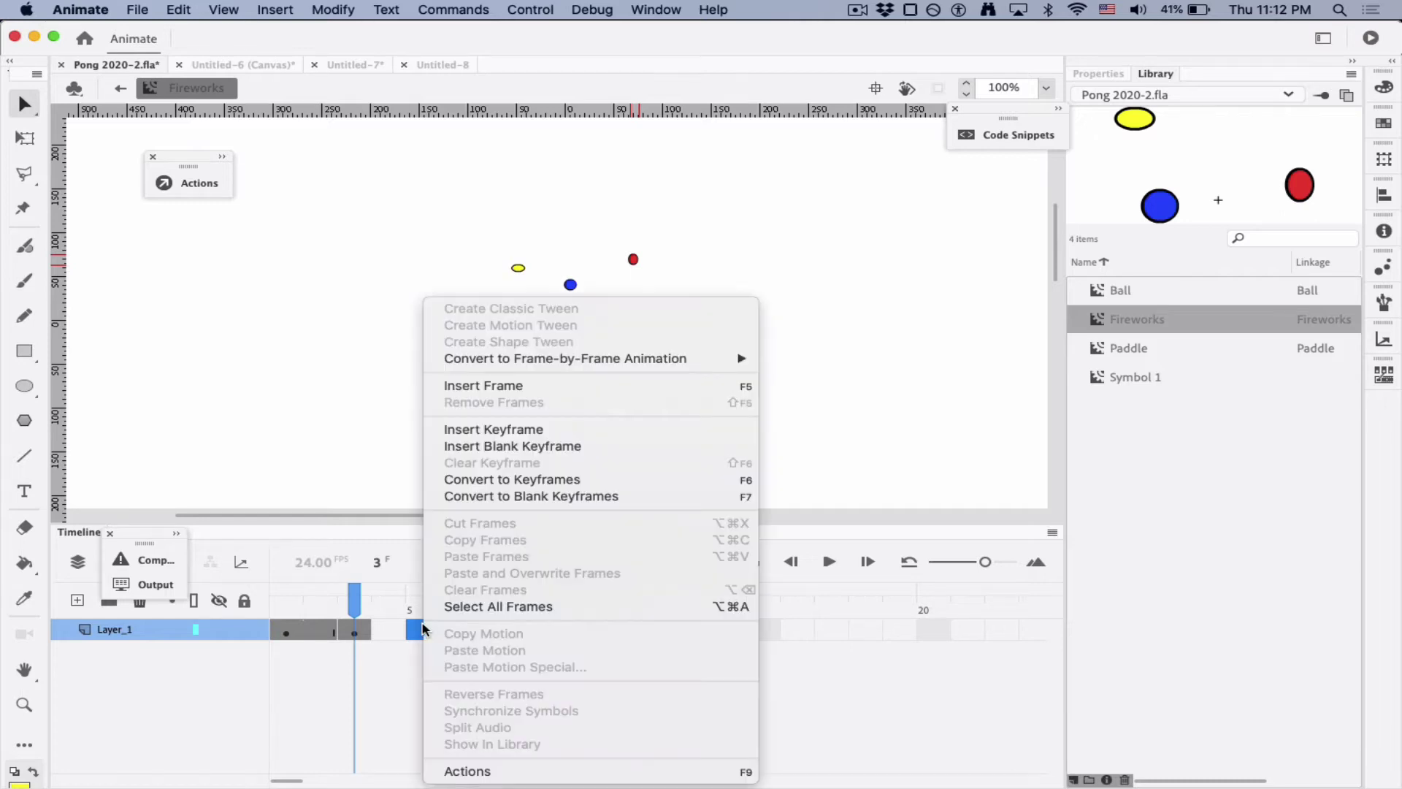
left_click(494, 432)
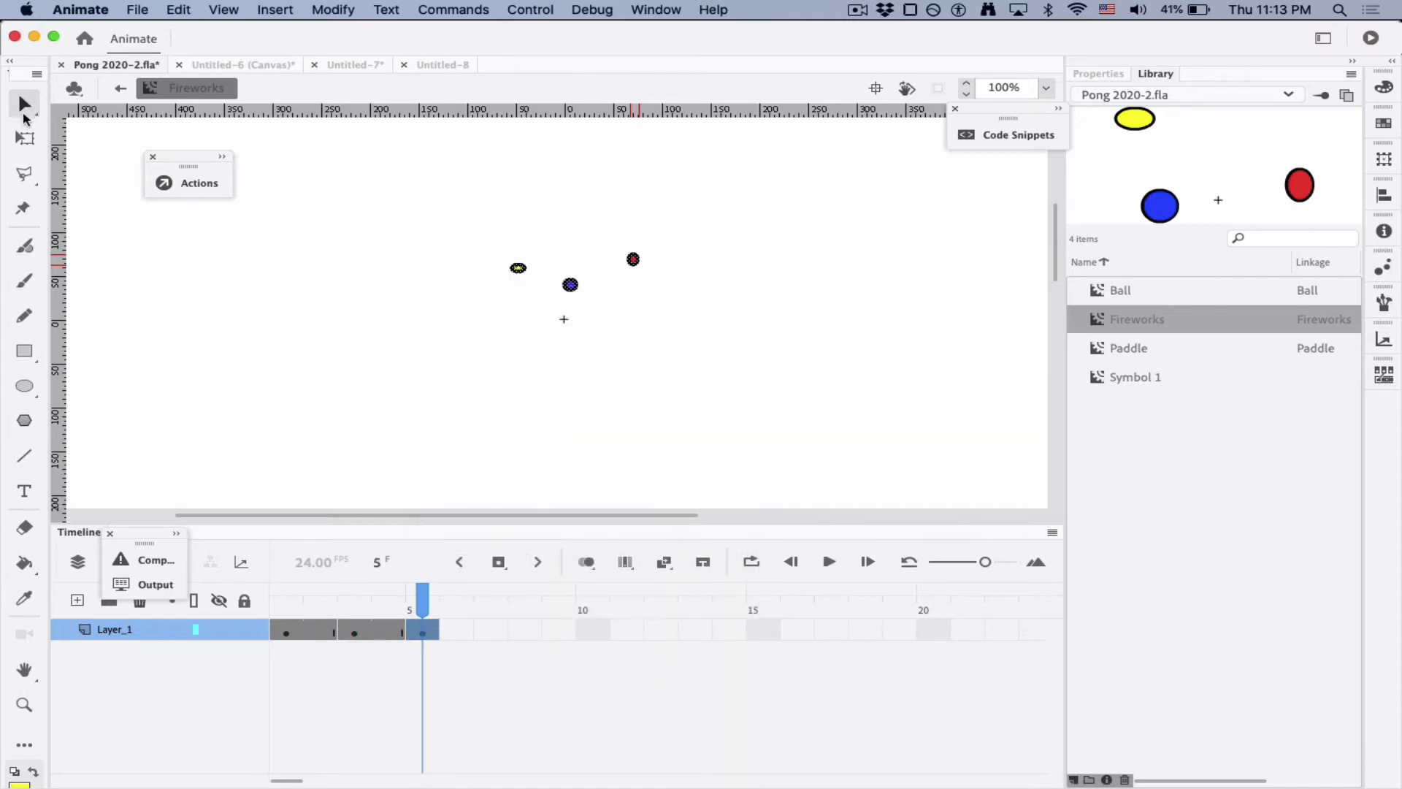
left_click_drag(518, 269, 503, 230)
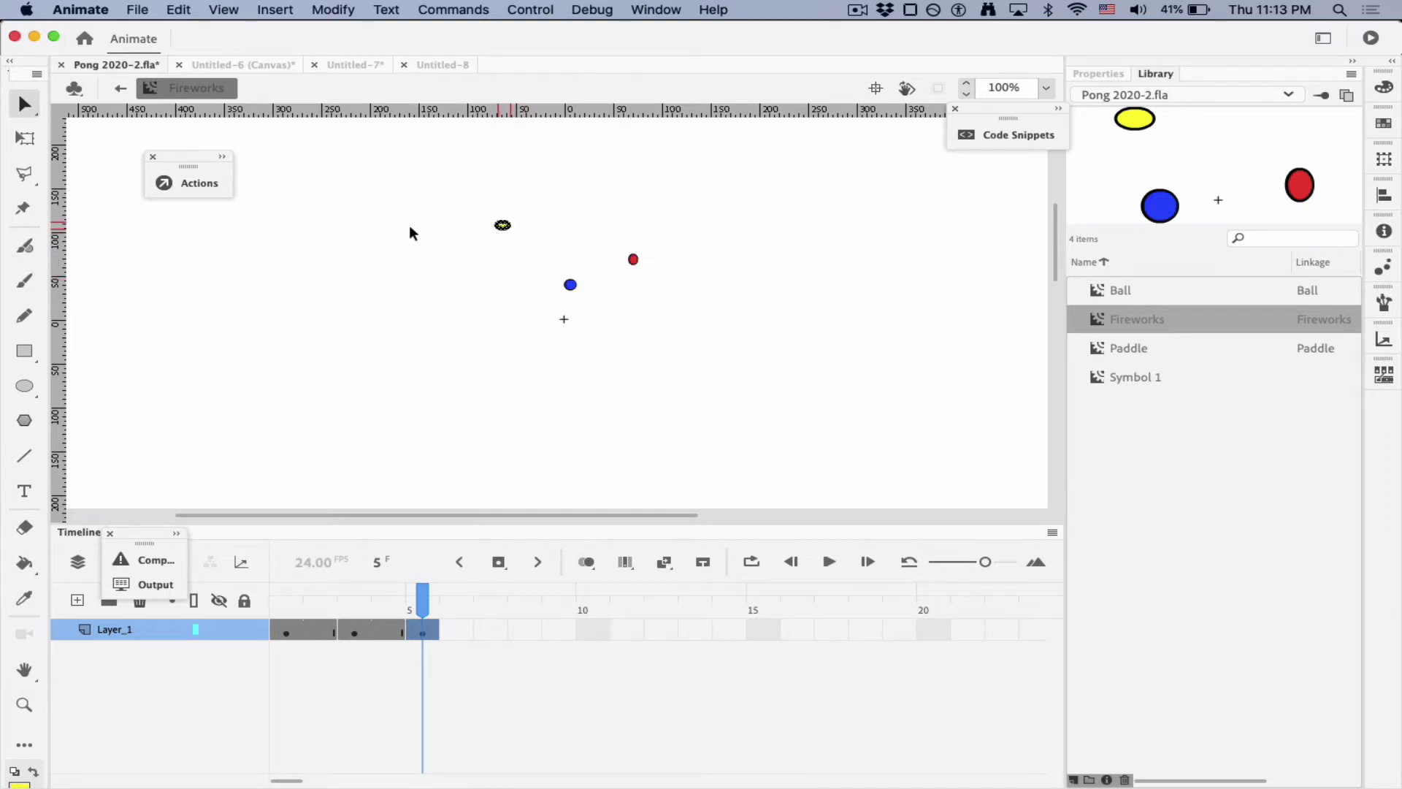
left_click(24, 137)
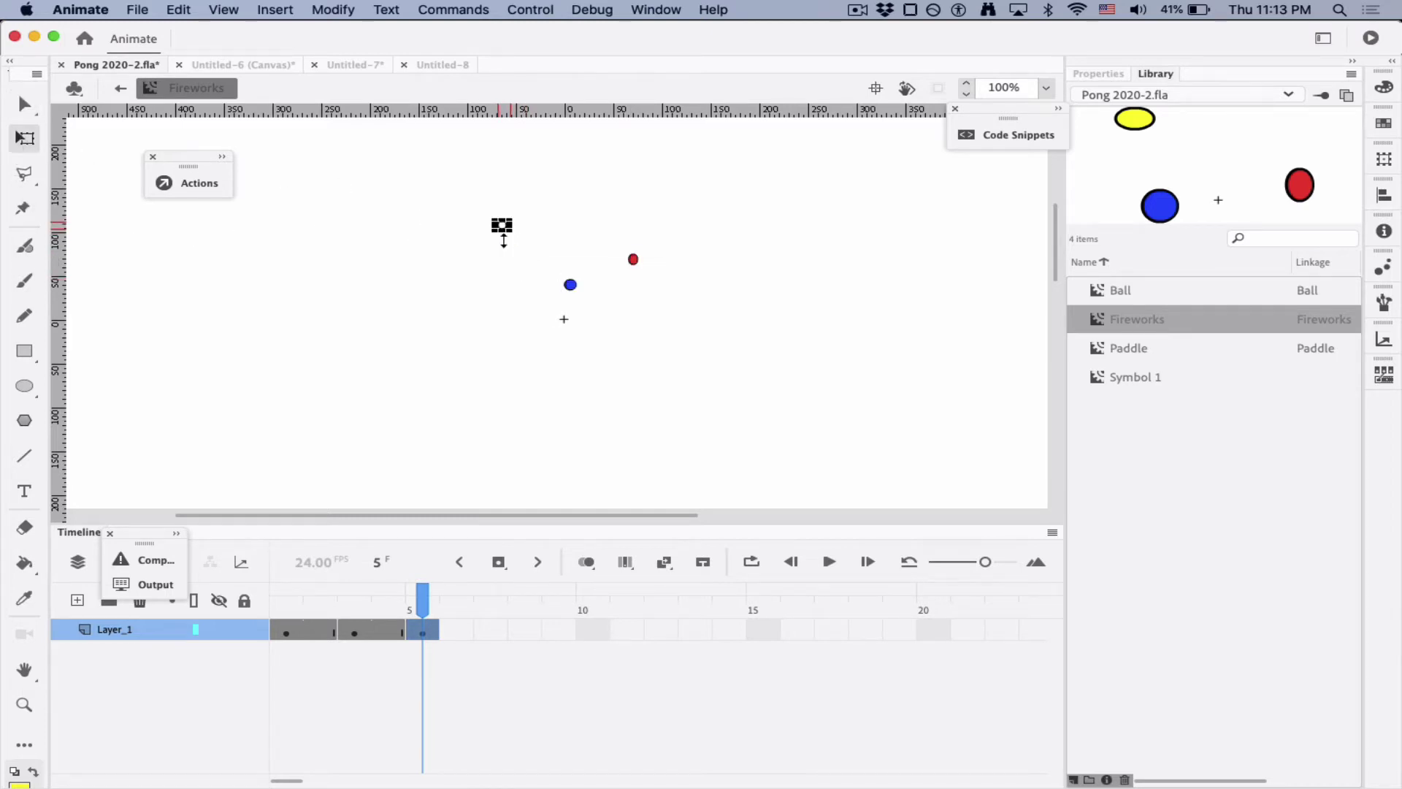
left_click_drag(492, 238, 483, 238)
left_click(570, 286)
left_click_drag(570, 279, 582, 246)
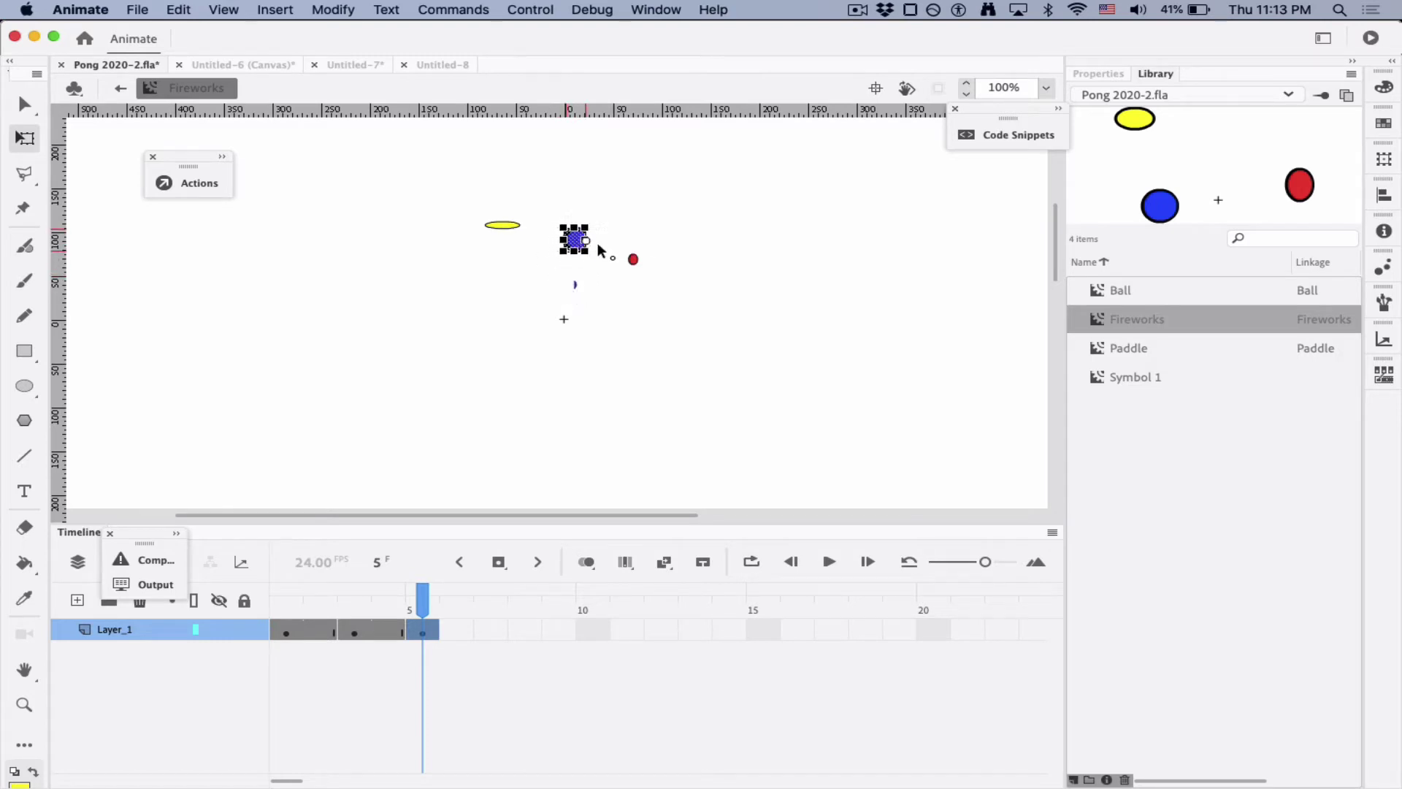
Split the blue shape into strips and the yellow oval's left end off, then preview frames 1–5
left_click(634, 259)
left_click(595, 252)
left_click(587, 249)
left_click(612, 250)
left_click_drag(562, 213, 590, 229)
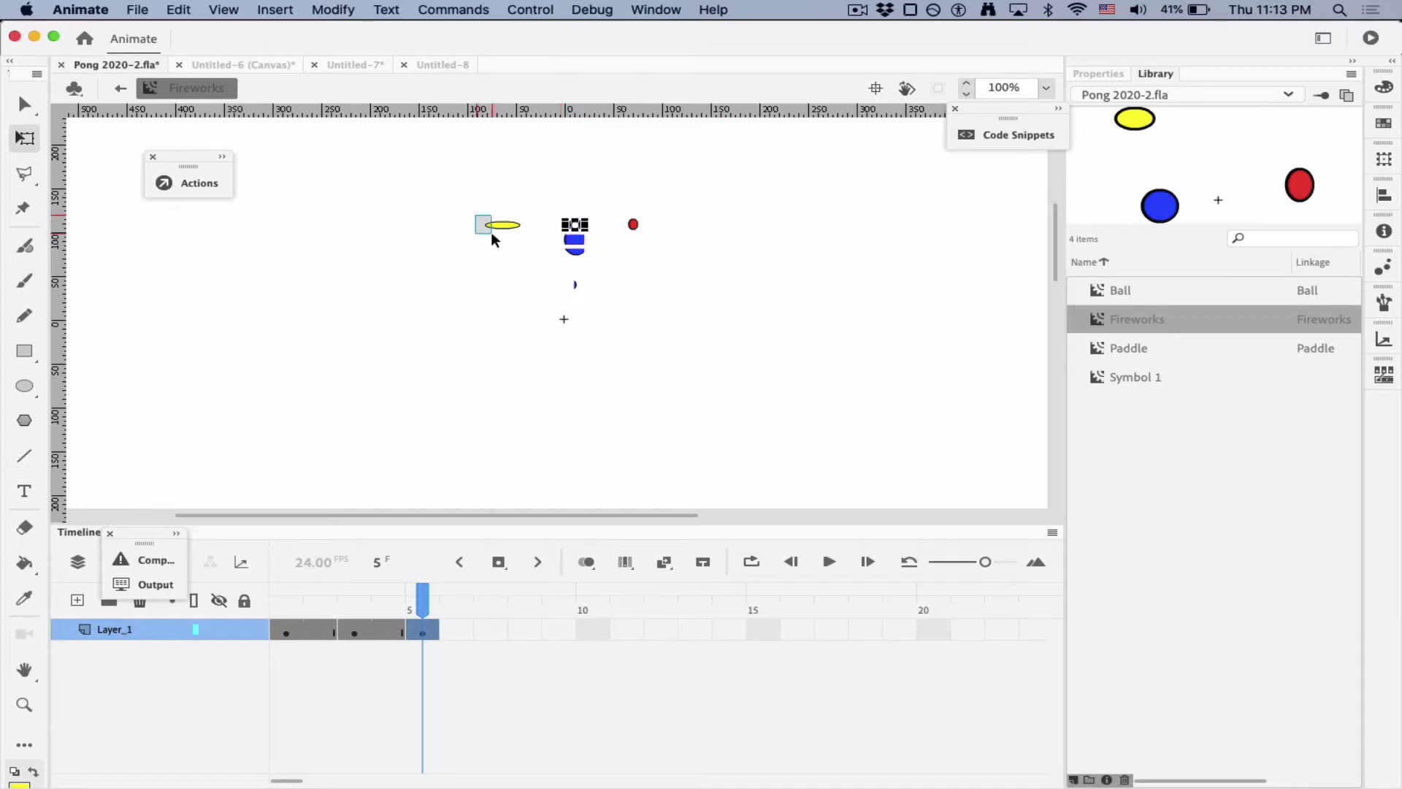
left_click_drag(492, 235, 501, 233)
key("Left")
key("Left")
key("Left")
key("Left")
key("Left")
key("Left")
key("Left")
left_click(480, 315)
left_click_drag(286, 608, 439, 604)
Review the Fireworks frames and return to the main Pong scene
left_click(350, 625)
left_click(429, 630)
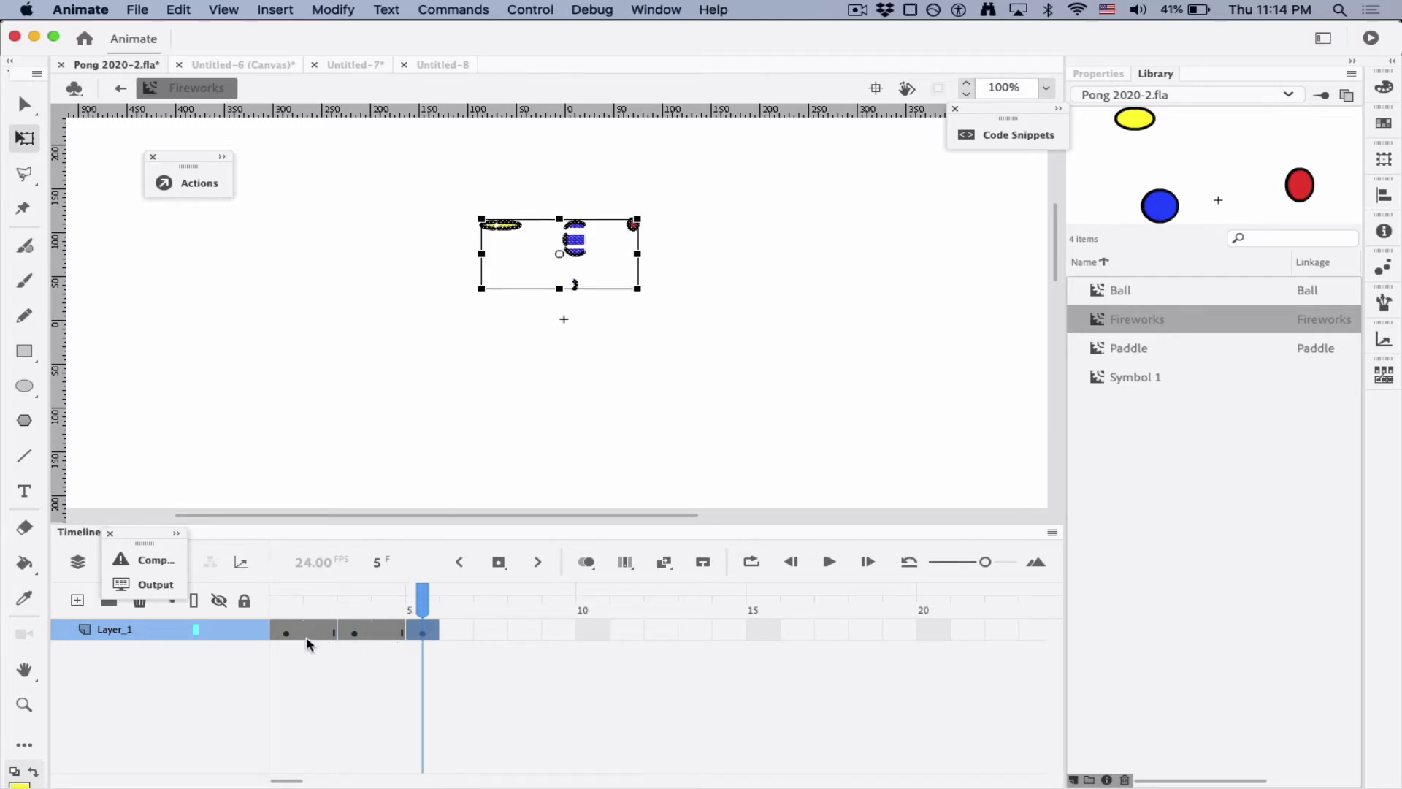
left_click(287, 633)
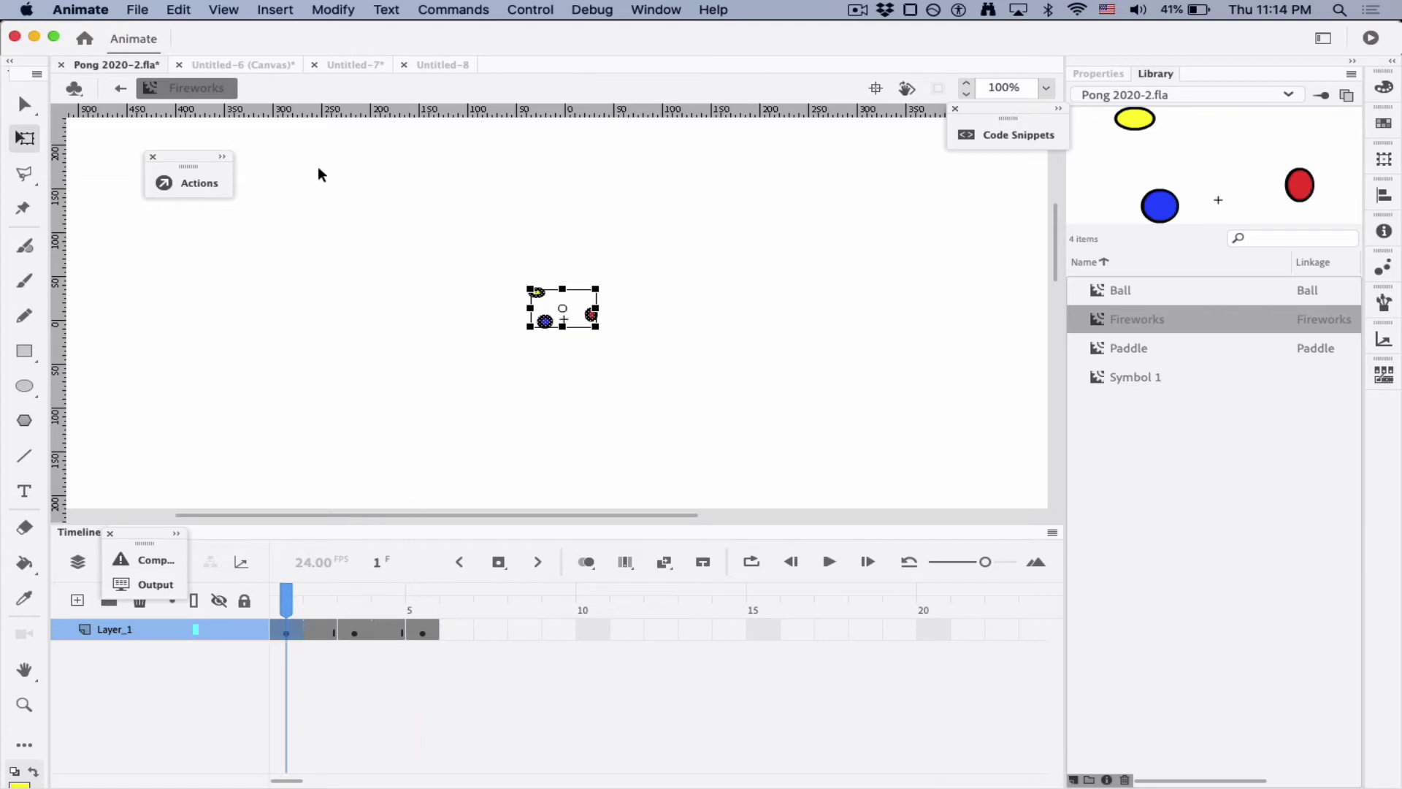
left_click(118, 89)
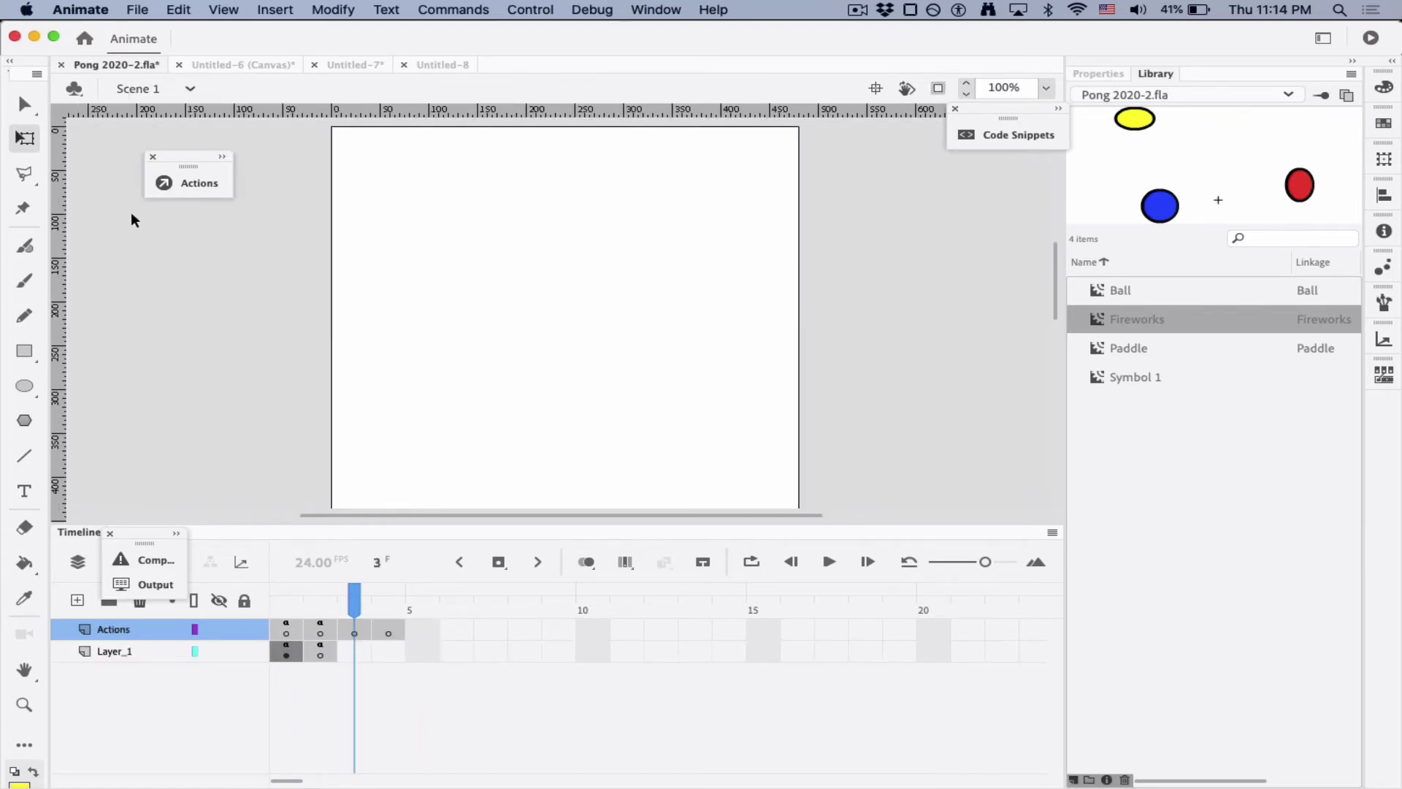
Place a Fireworks instance on frame 3 of the Actions layer, then move to frame 4
left_click(362, 633)
left_click_drag(1094, 320, 553, 338)
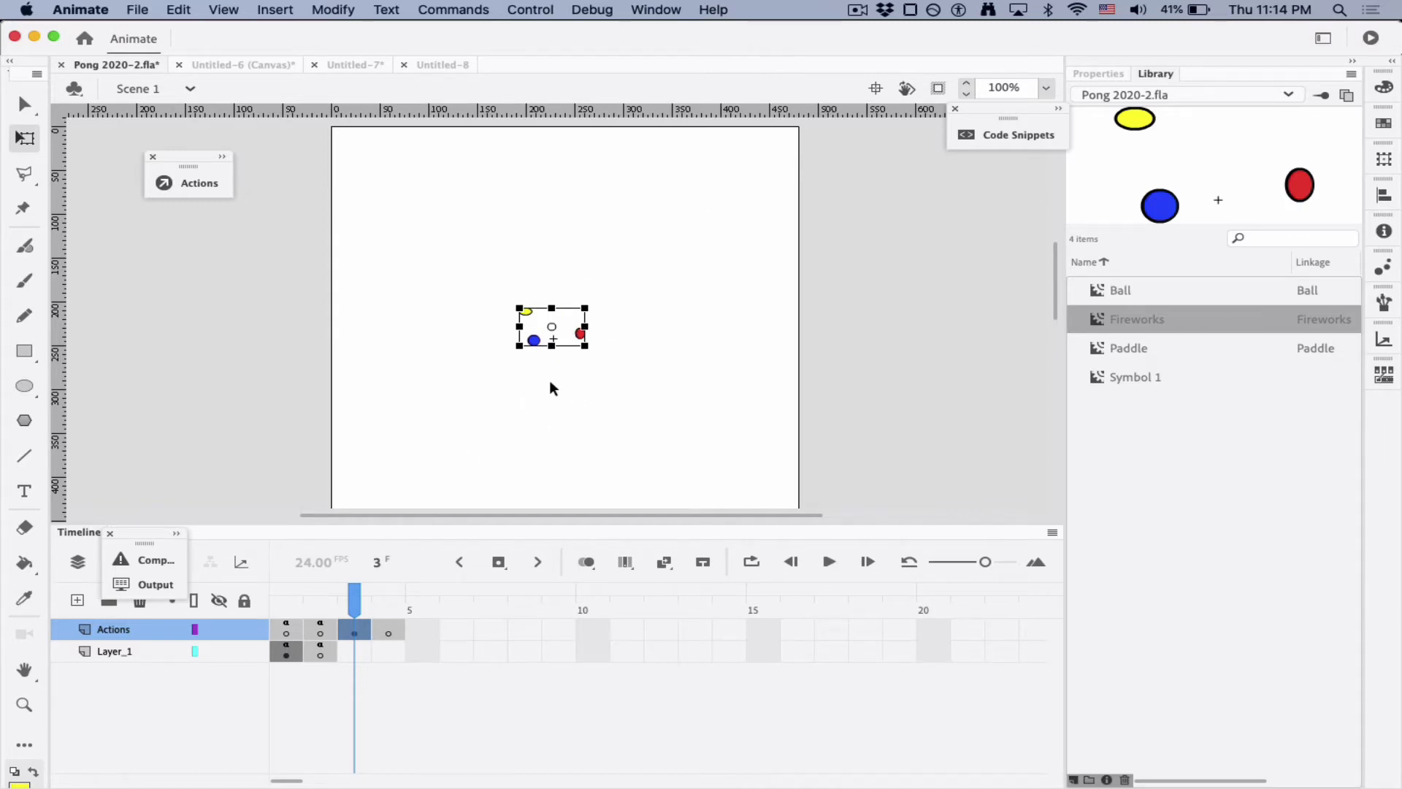
left_click(387, 633)
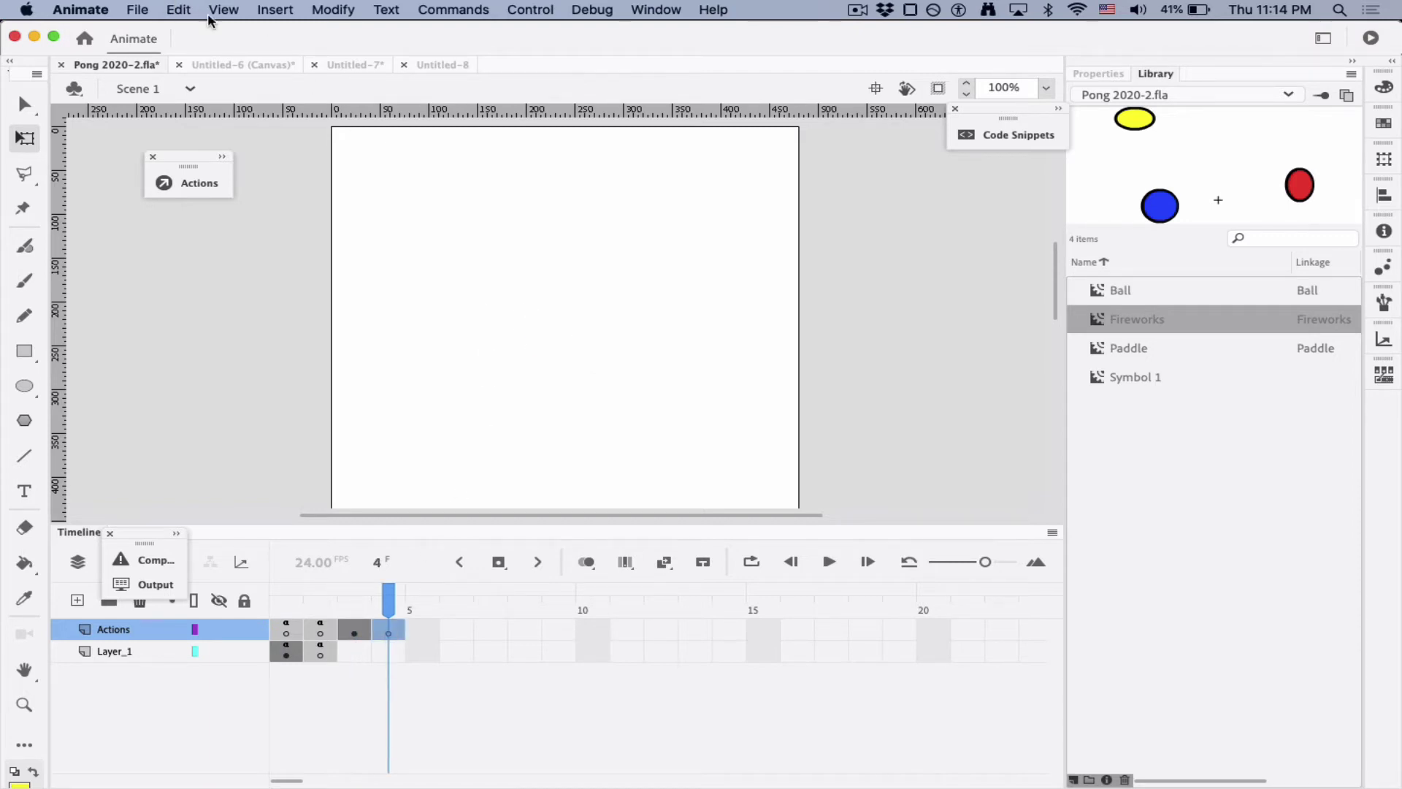
Create a Frowning Face movie clip symbol exported for ActionScript
left_click(283, 10)
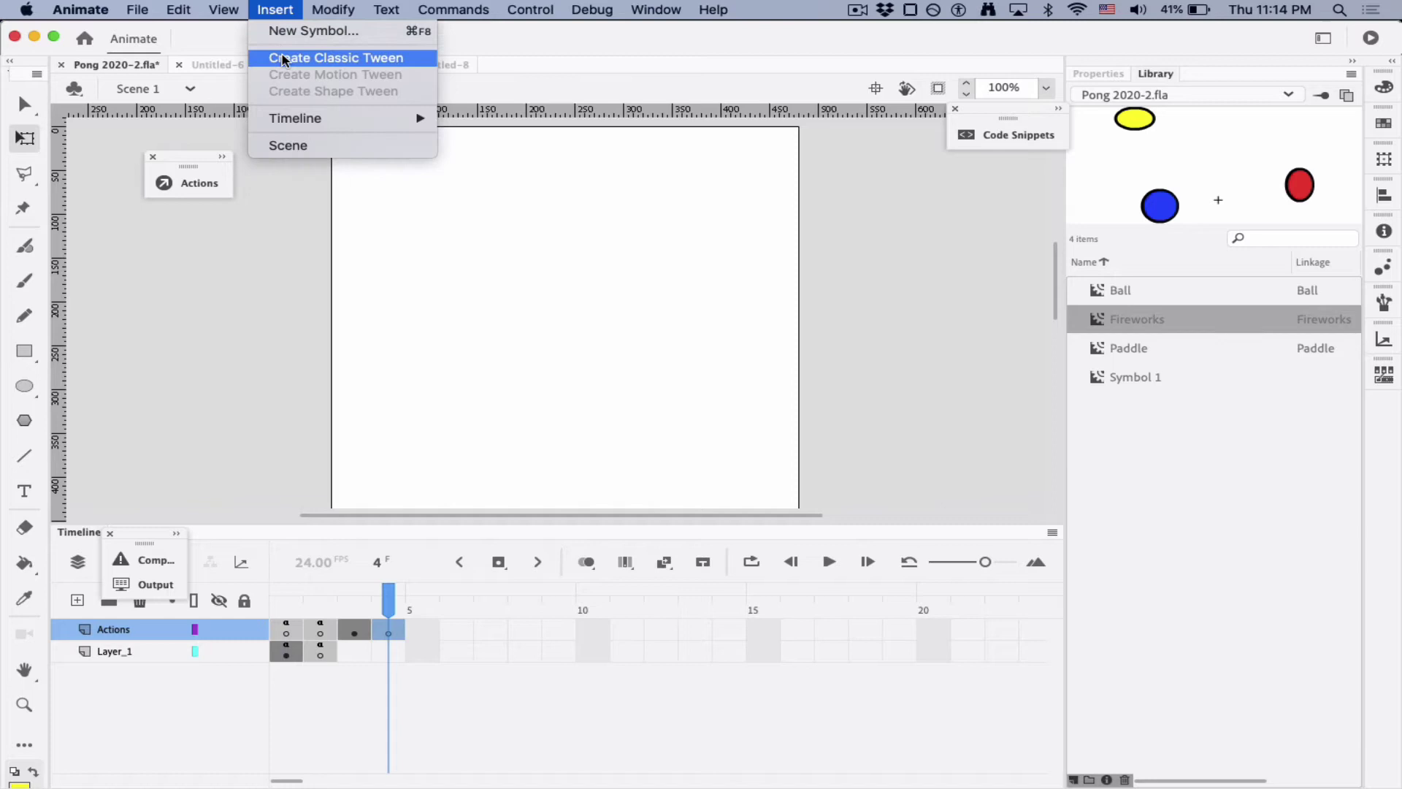
left_click(280, 32)
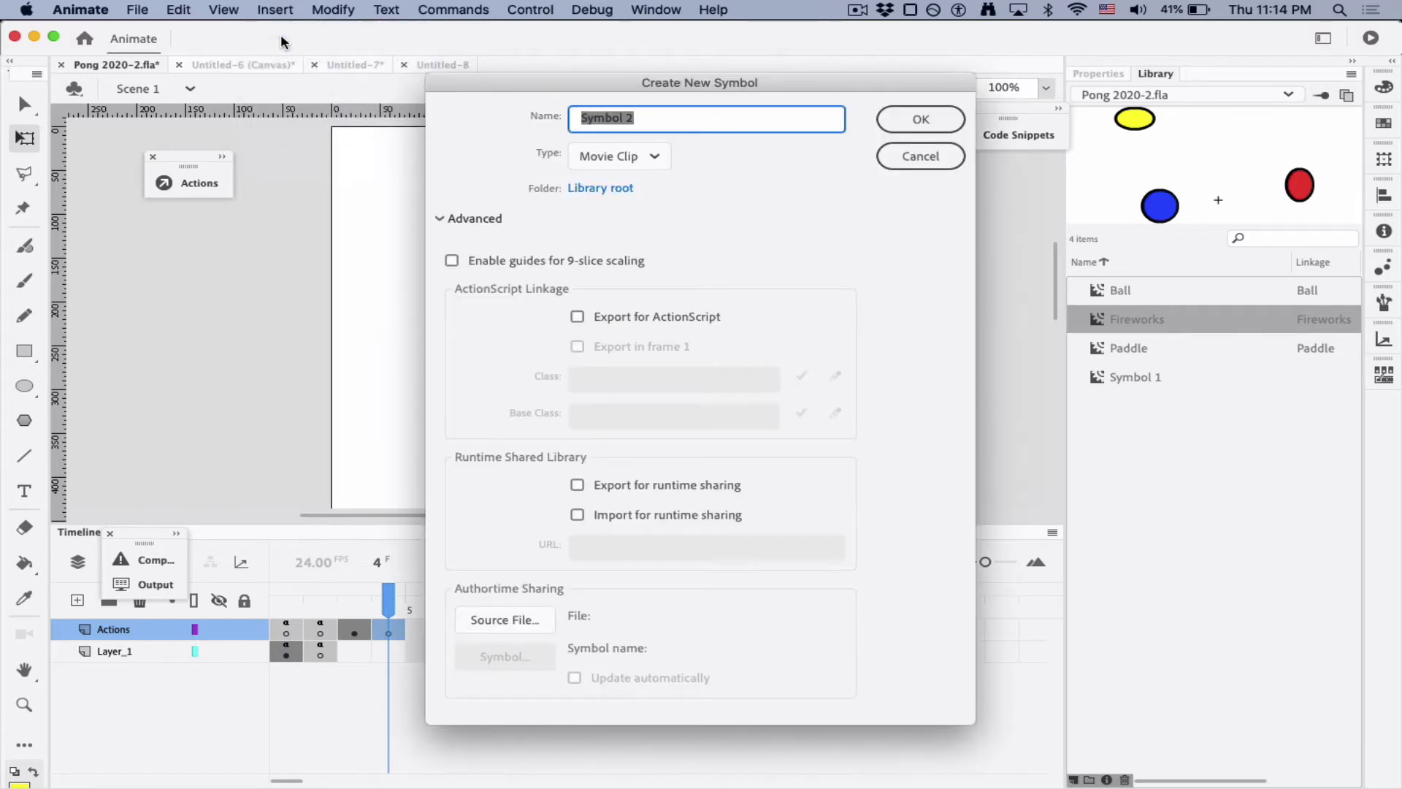
type("Fro")
type("w")
key("BackSpace")
type("owning Face")
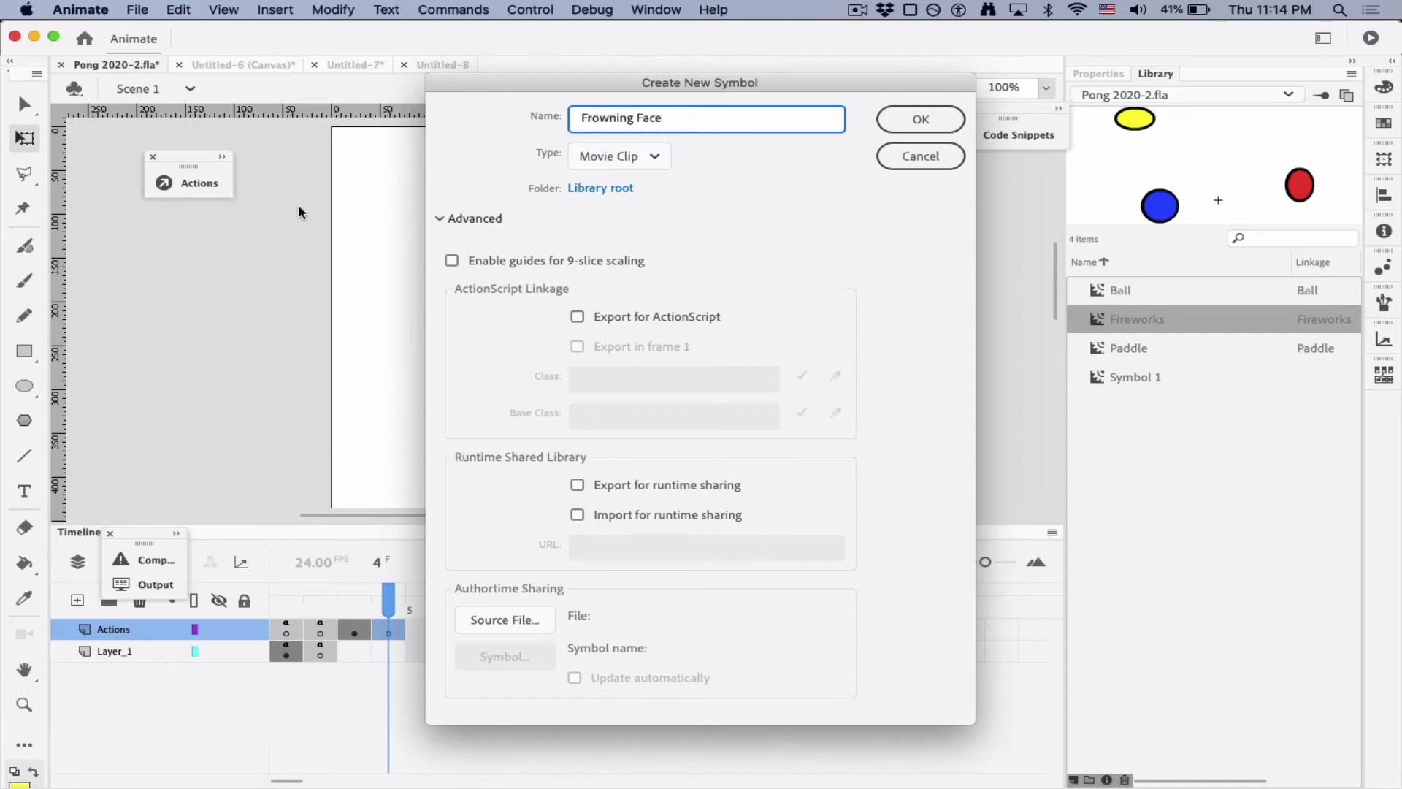
left_click(577, 316)
left_click(915, 119)
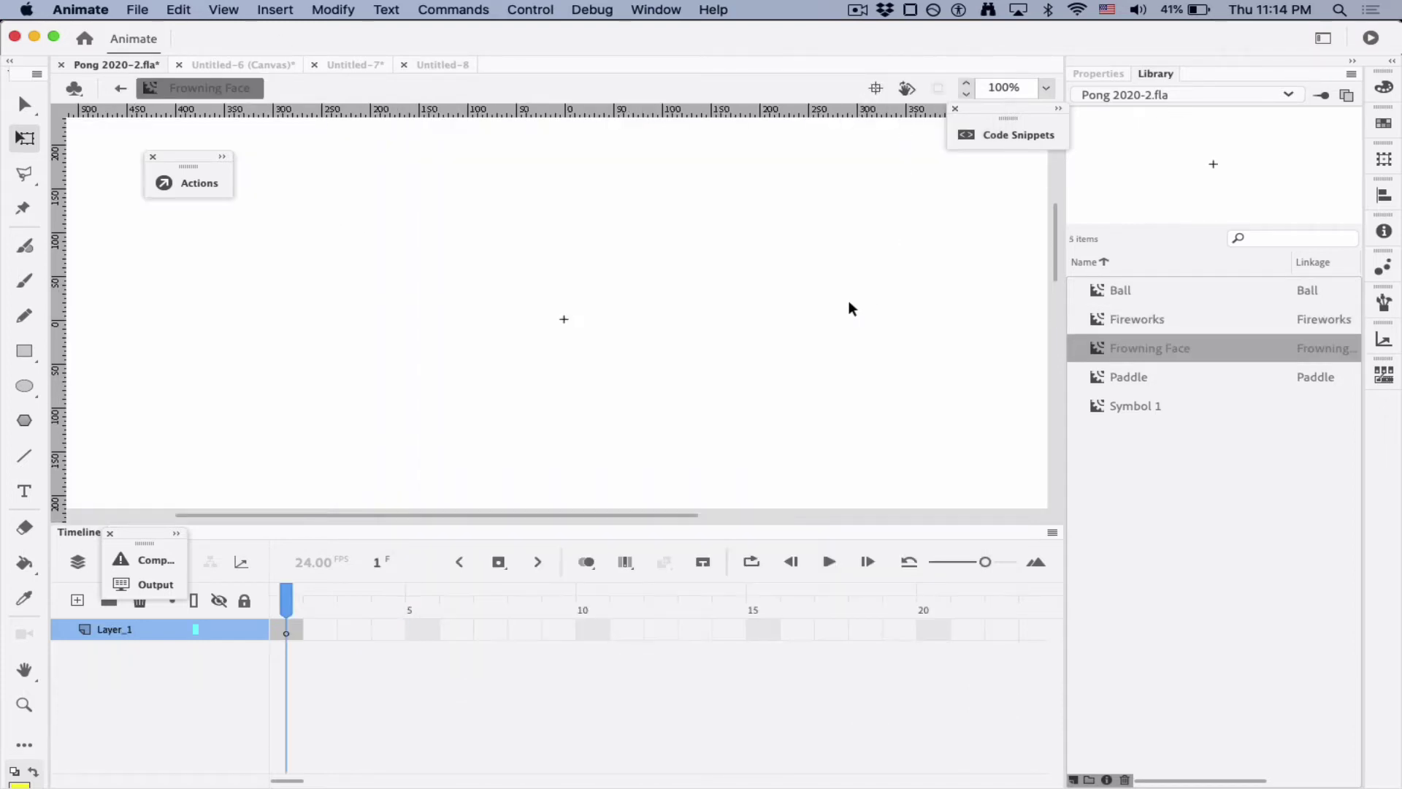
Brush-draw the face's two eyes, a nose and a smiling mouth curve
left_click(24, 281)
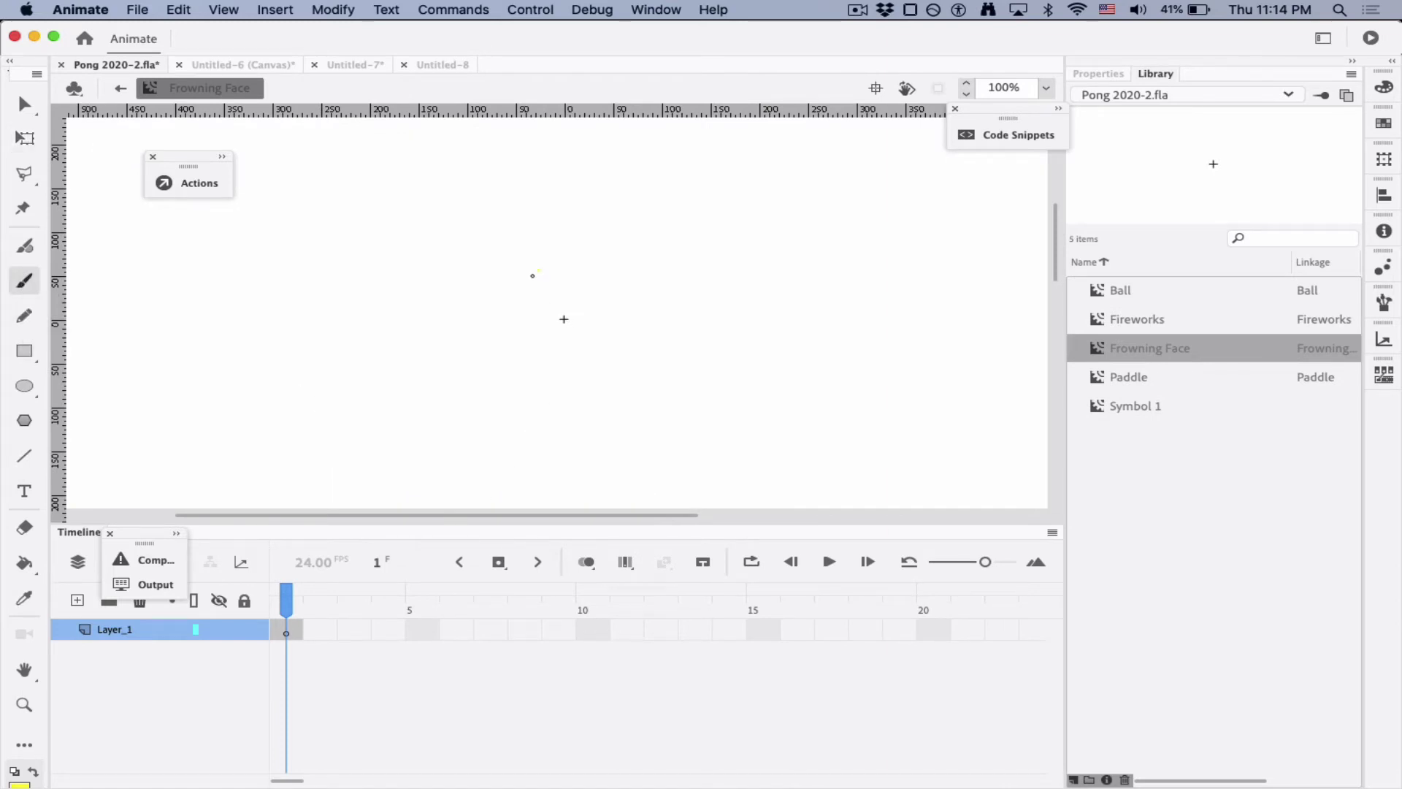
mouse_move(532, 276)
left_mouse_down()
mouse_move(618, 279)
mouse_move(606, 269)
left_mouse_up()
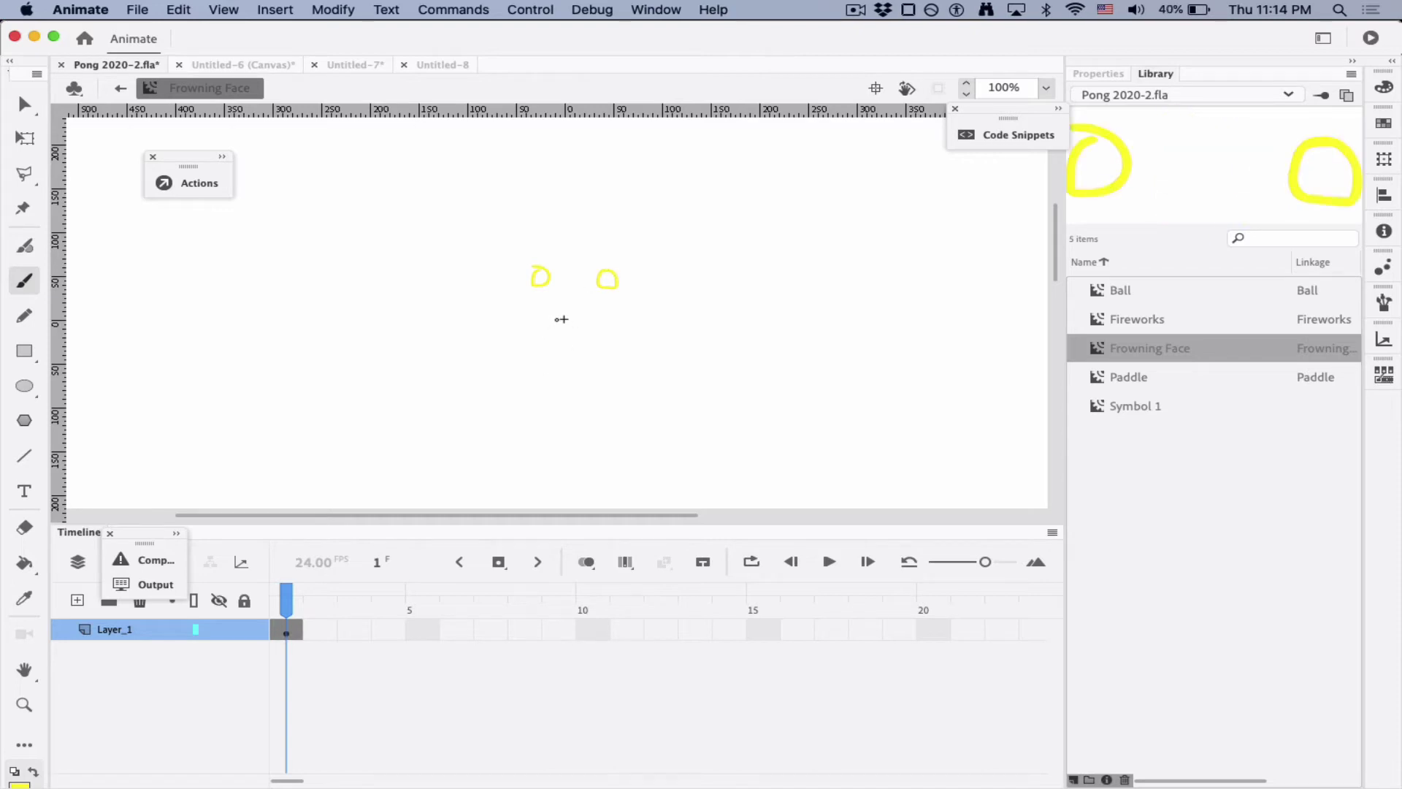
mouse_move(550, 315)
left_mouse_down()
mouse_move(582, 313)
mouse_move(549, 310)
left_mouse_up()
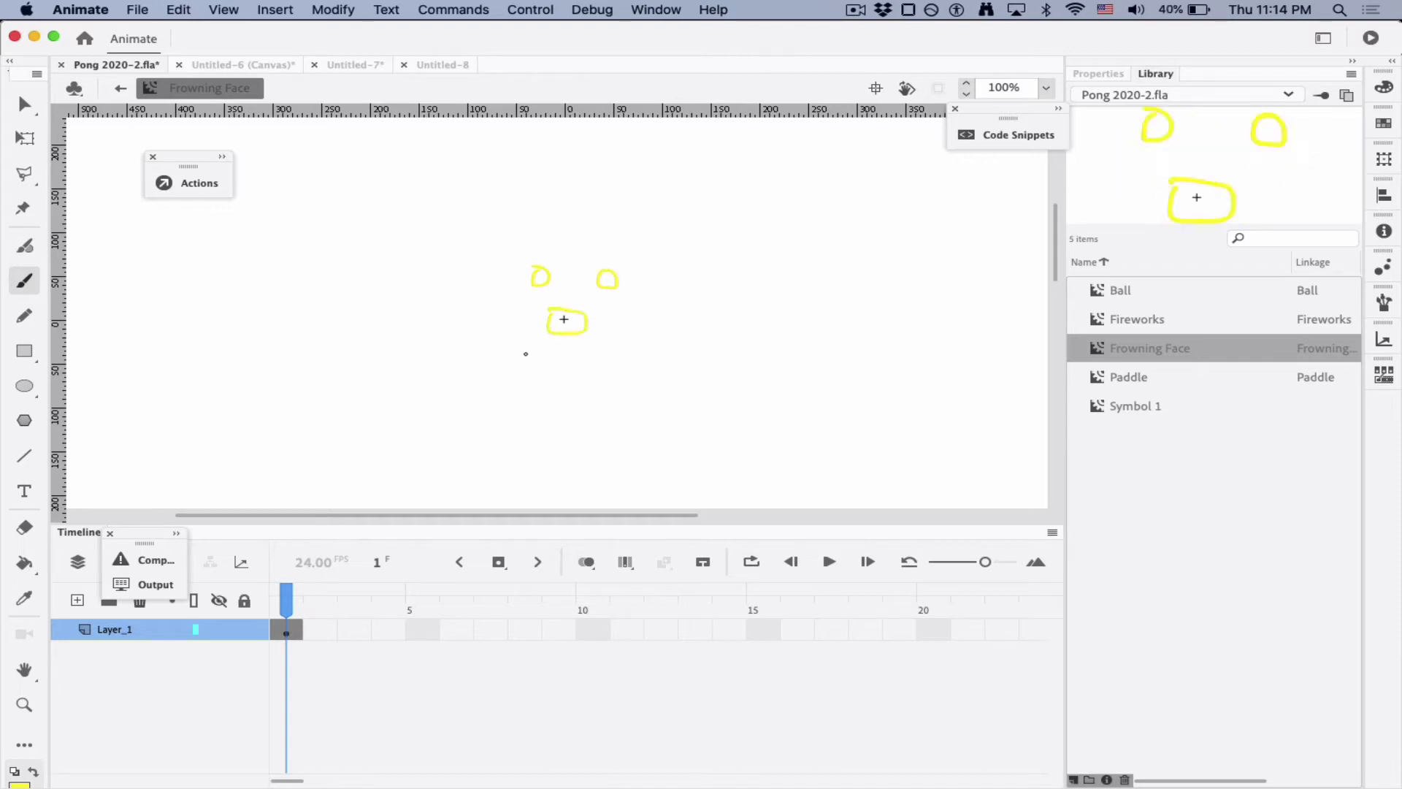
left_click_drag(506, 359, 637, 352)
key("super+z")
mouse_move(523, 369)
left_mouse_down()
mouse_move(613, 386)
mouse_move(642, 338)
left_mouse_up()
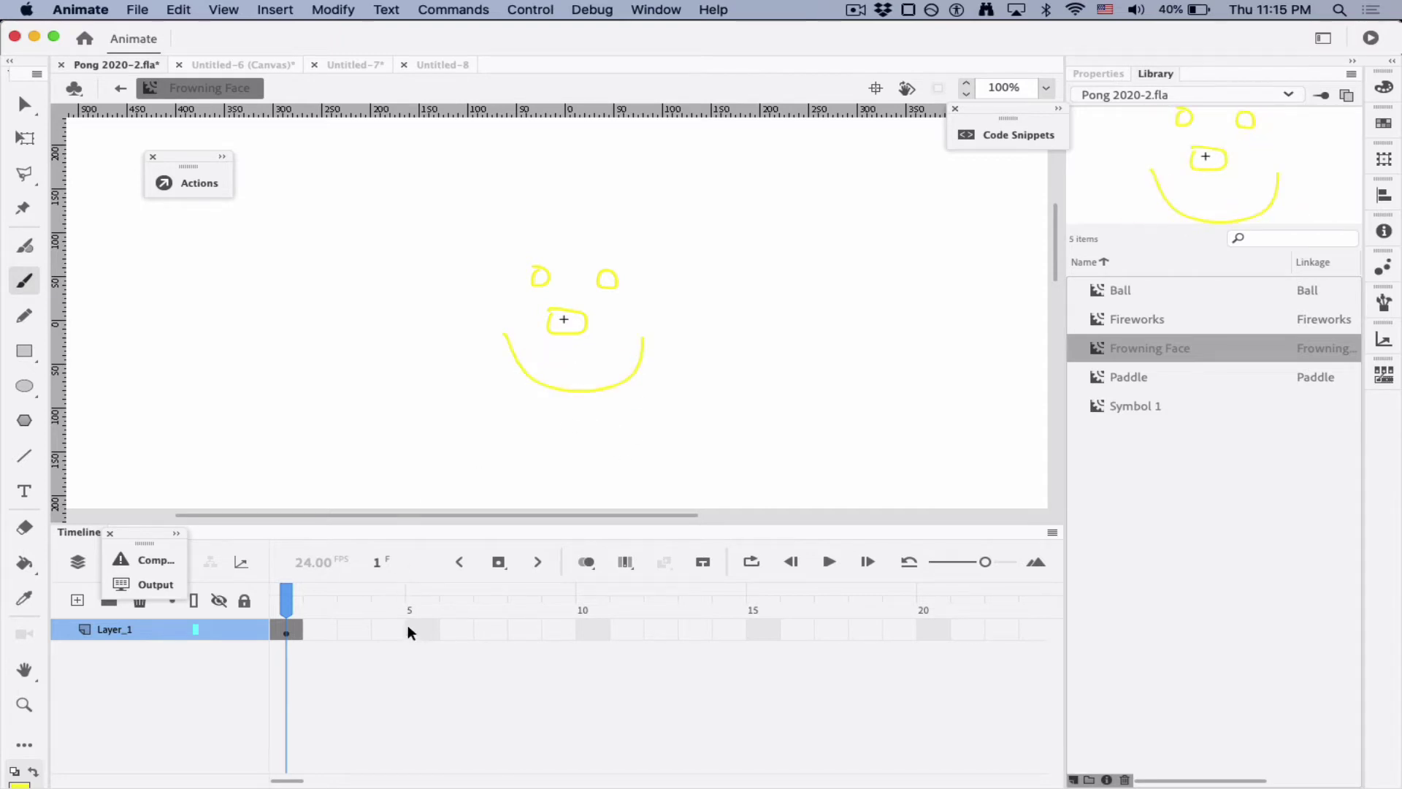
Add a keyframe at frame 3 and try reshaping the smile's left end
right_click(355, 628)
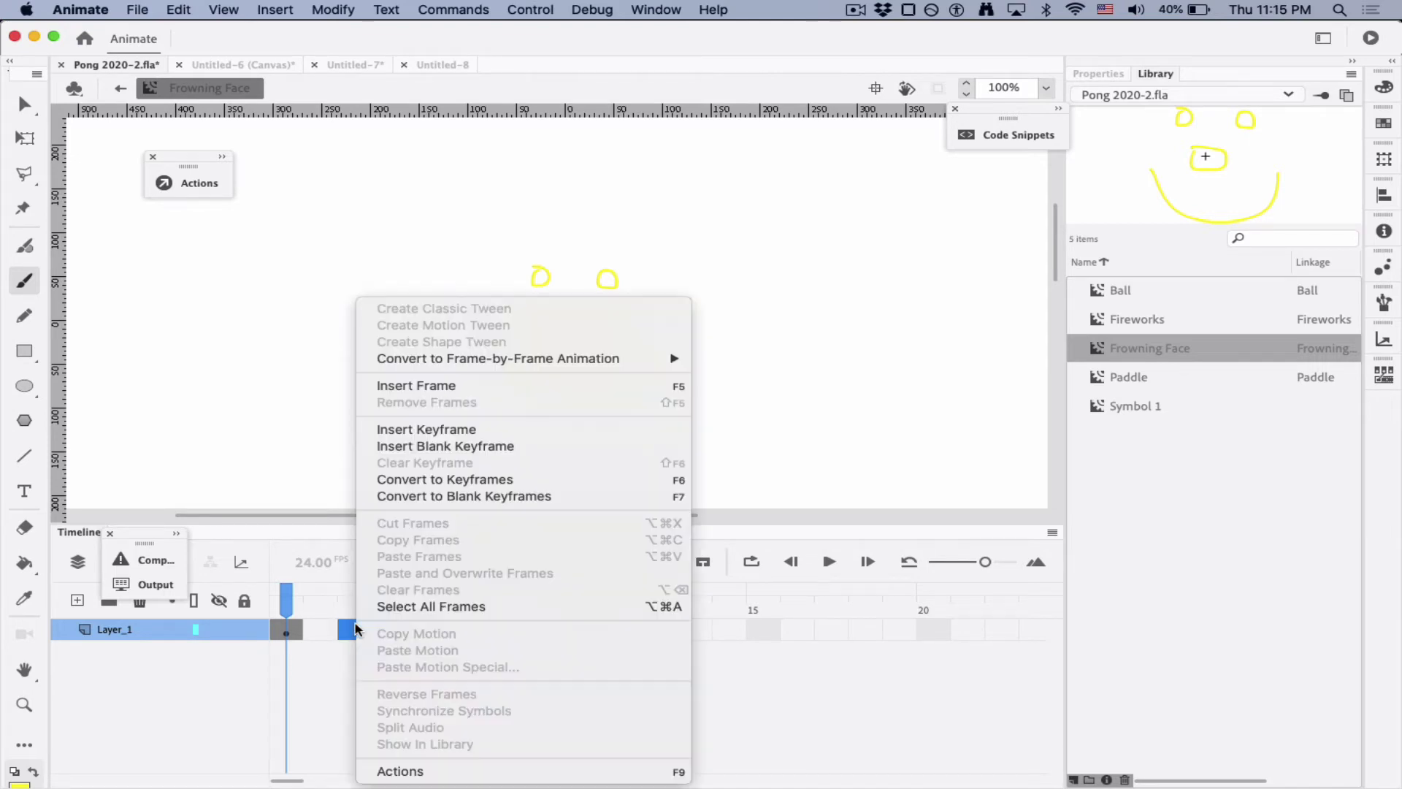
left_click(389, 432)
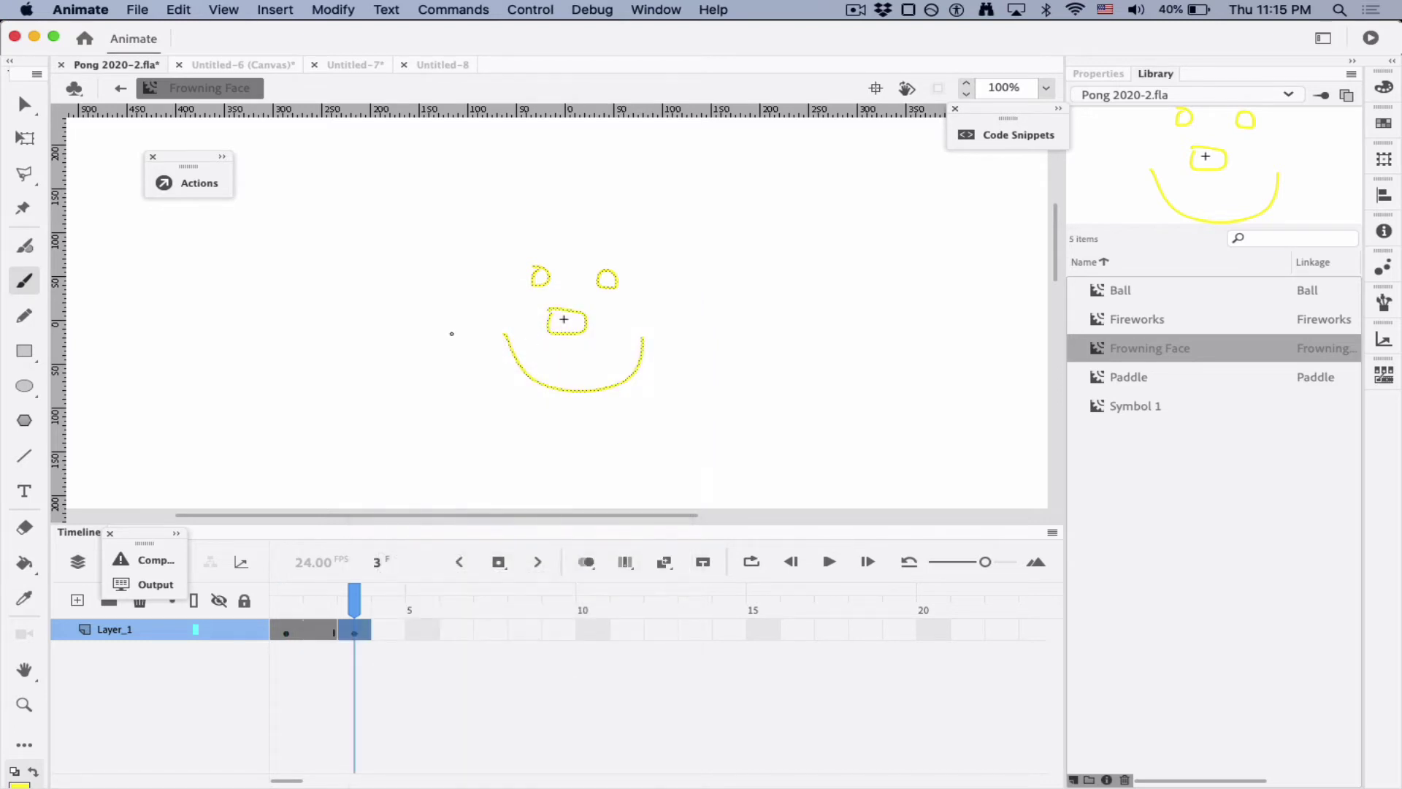
left_click(24, 105)
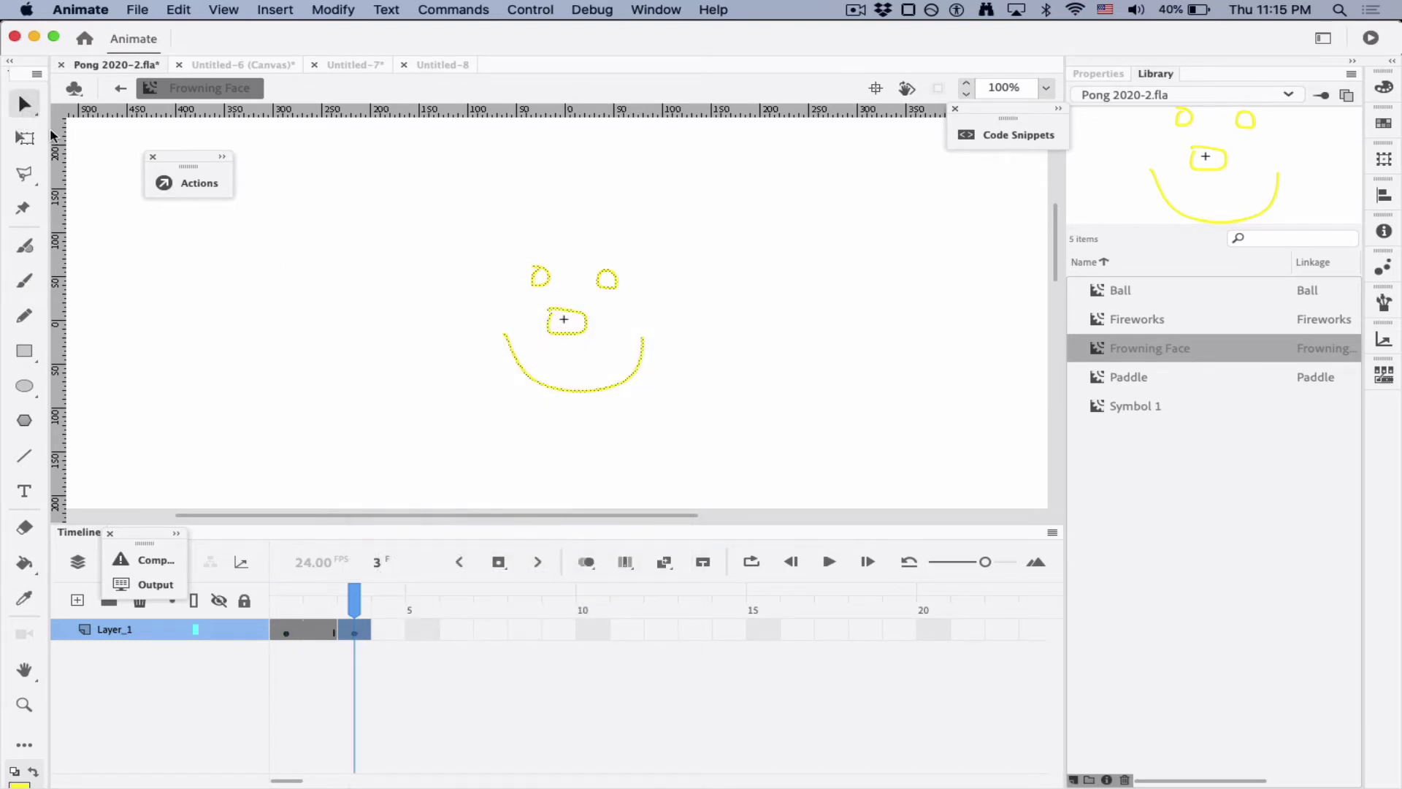
left_click(502, 370)
left_click(515, 363)
left_click(500, 369)
mouse_move(515, 374)
left_mouse_down()
mouse_move(541, 365)
mouse_move(514, 375)
left_mouse_up()
Inspect the smile's anchor points with the Subselection tool, then select and delete the smile
left_click(20, 110)
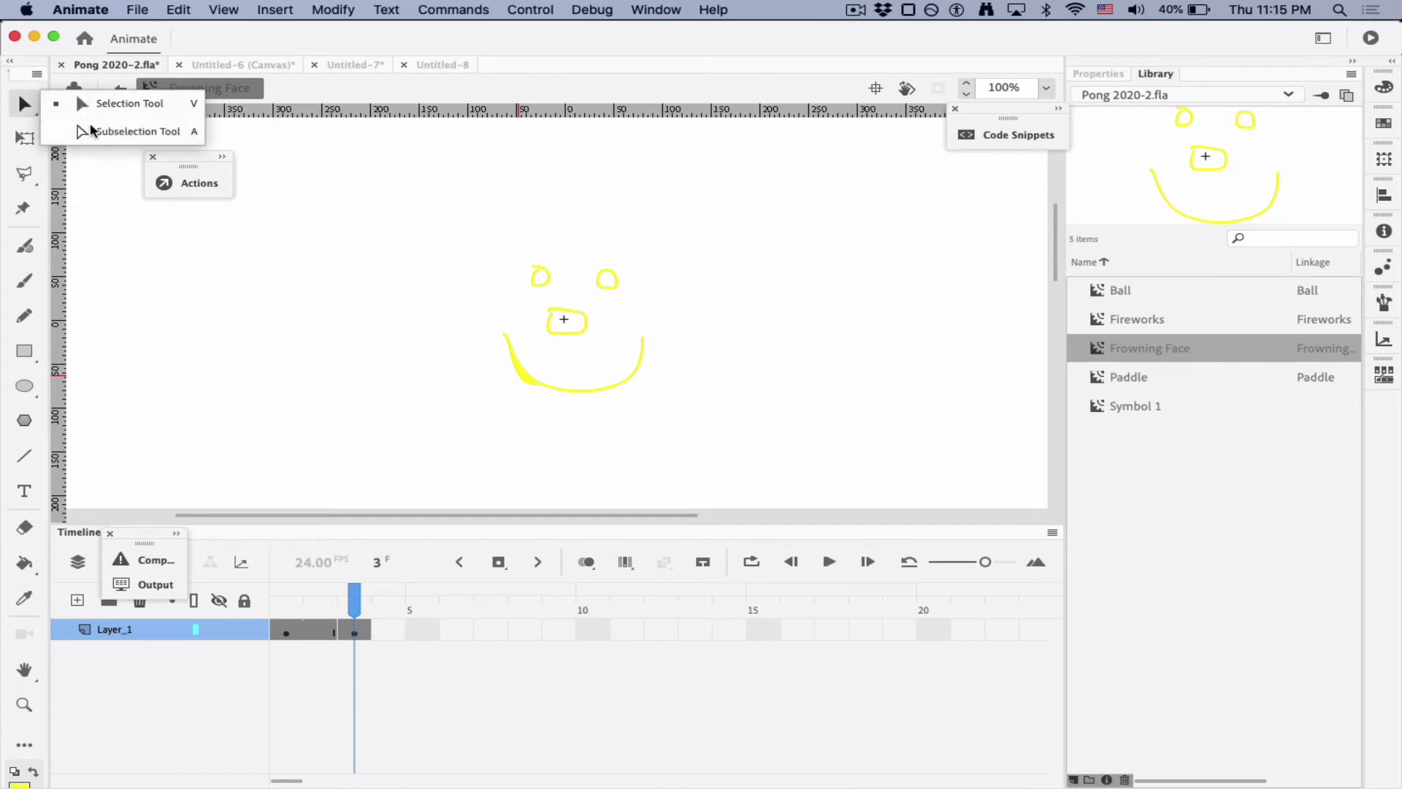
left_click(92, 132)
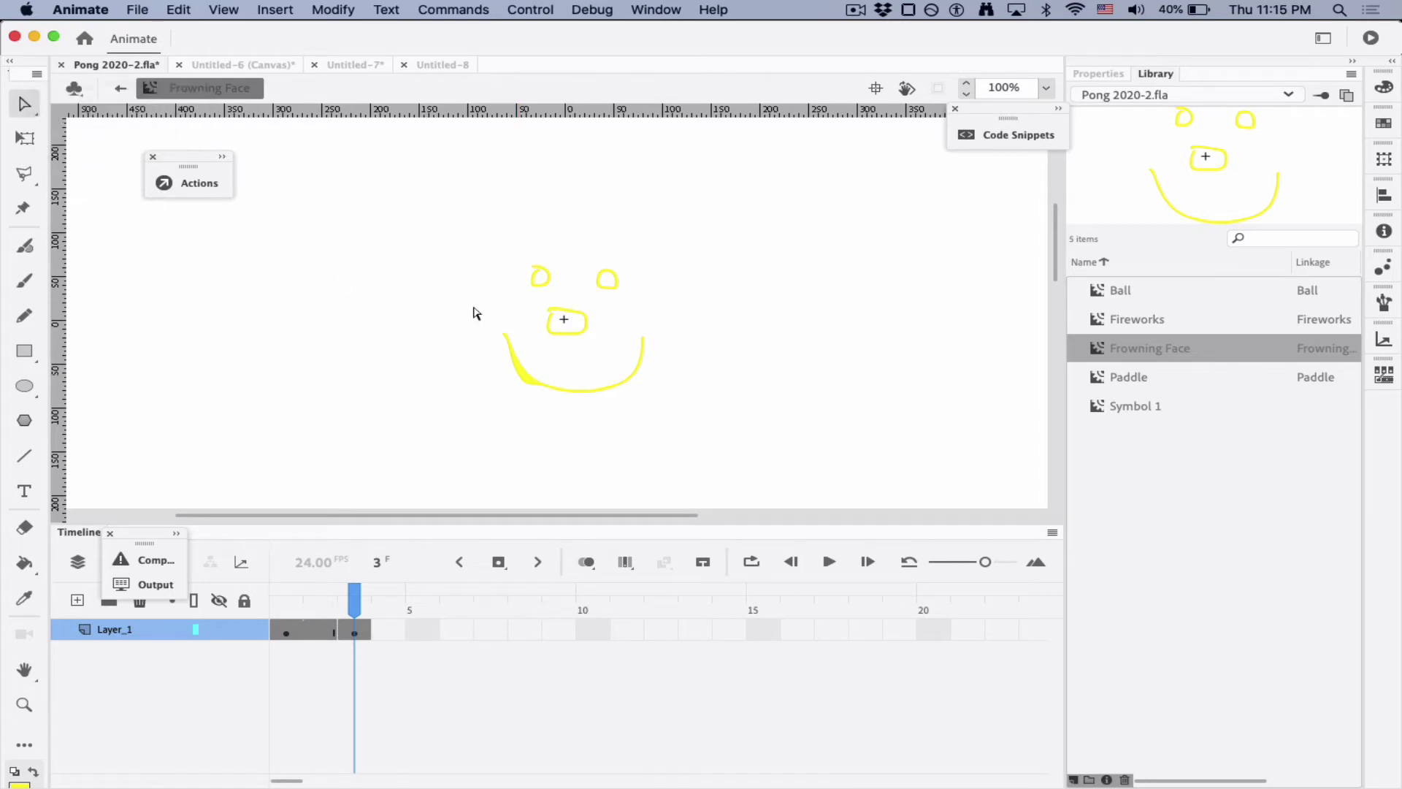
left_click(510, 338)
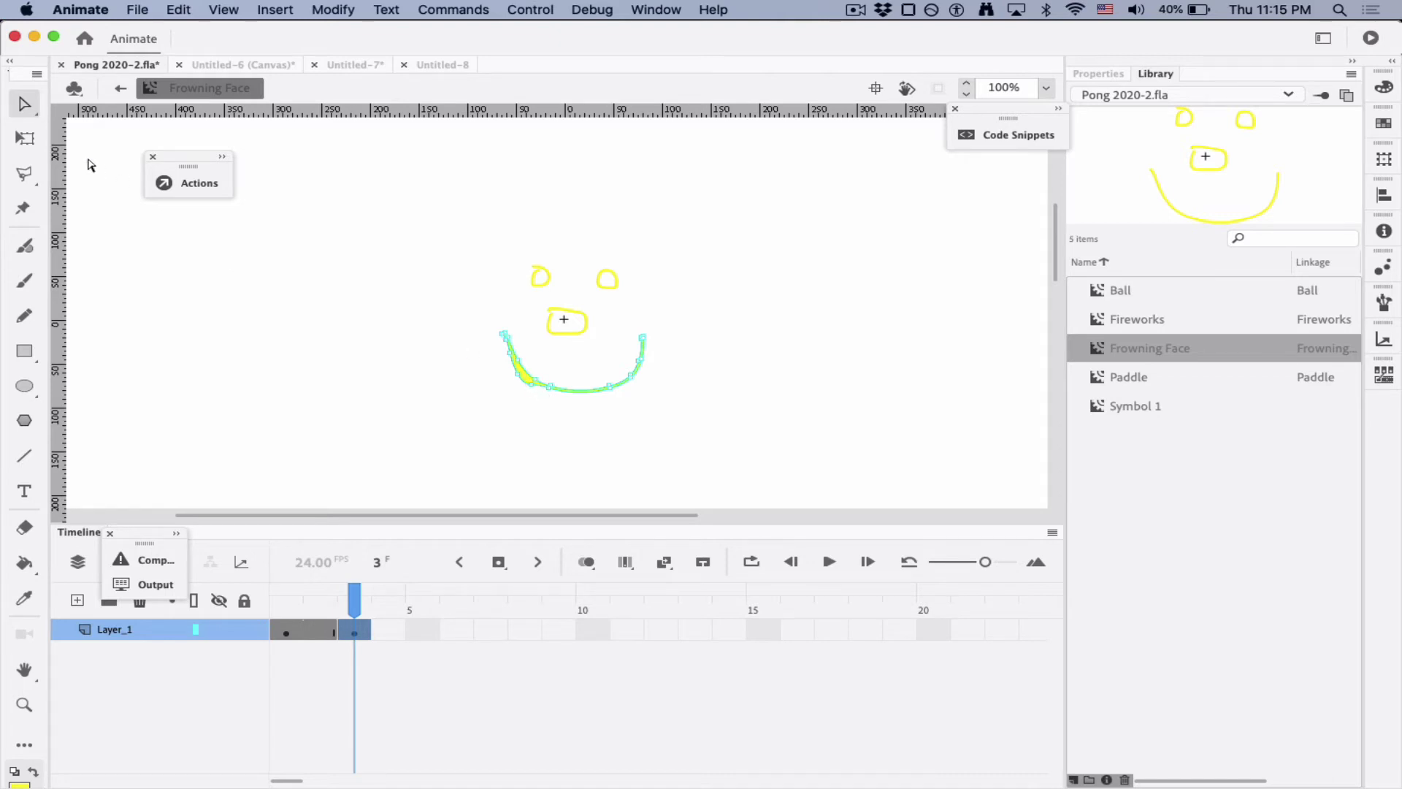
left_click(25, 107)
left_click(78, 104)
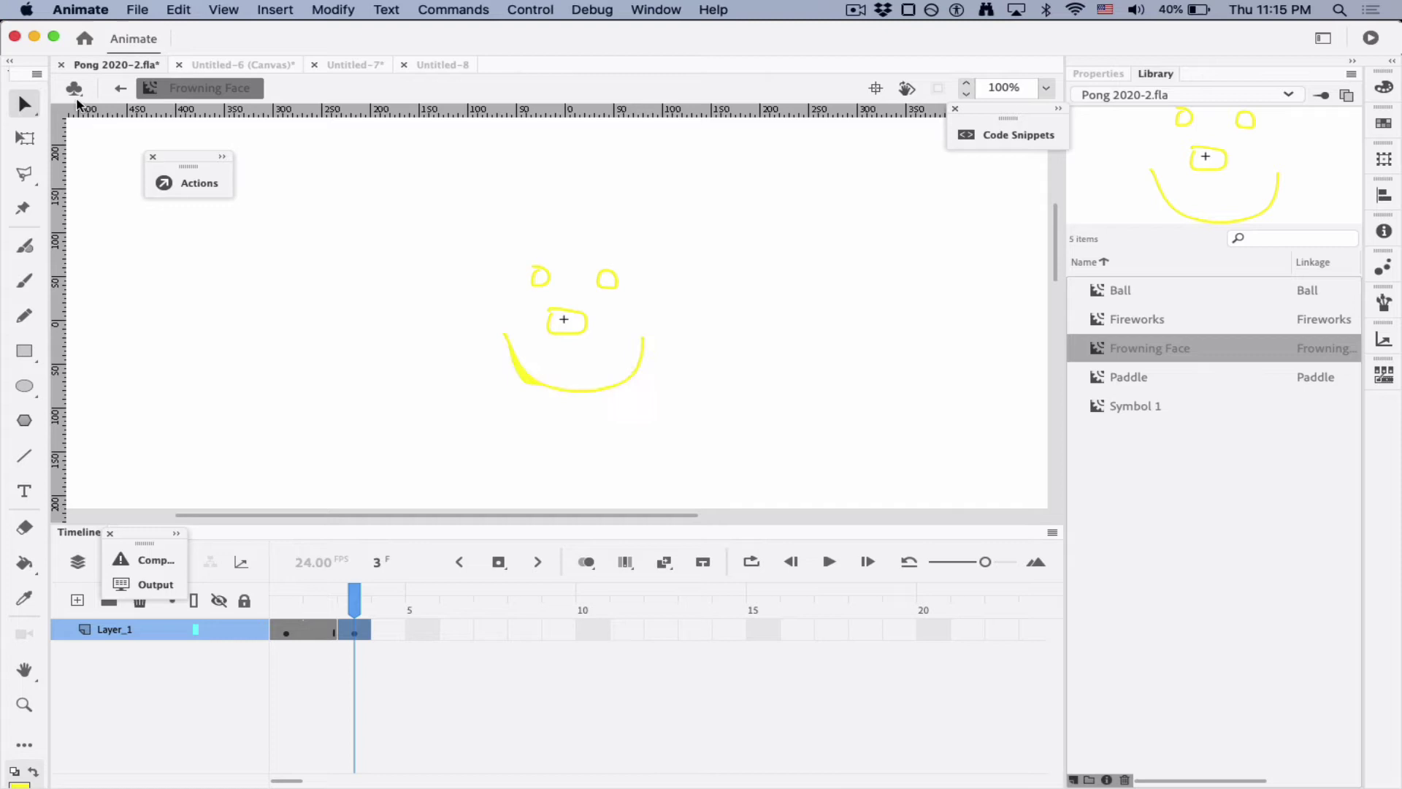
left_click(522, 377)
key("Delete")
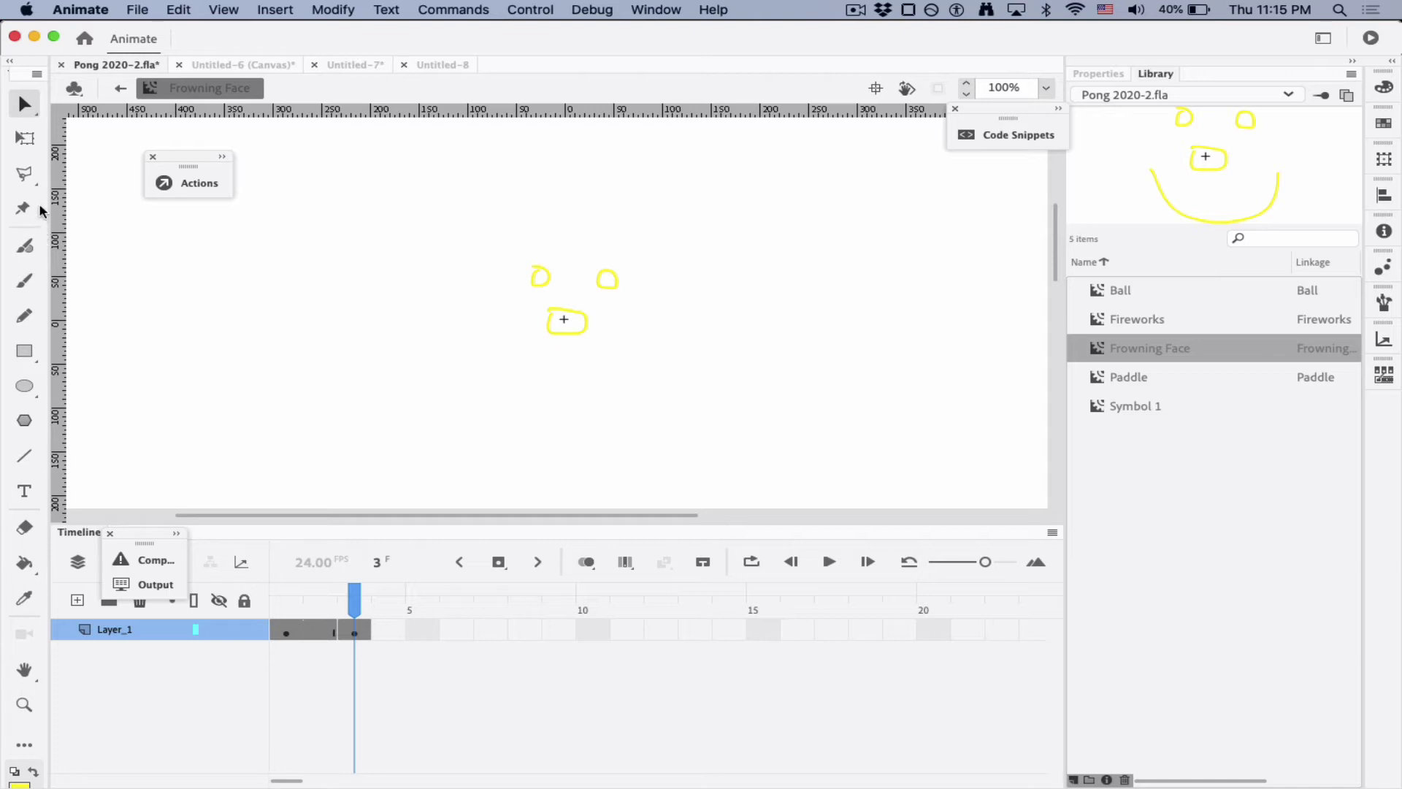
Draw a flat mouth line on frame 3 and add a keyframe at frame 5
left_click(24, 455)
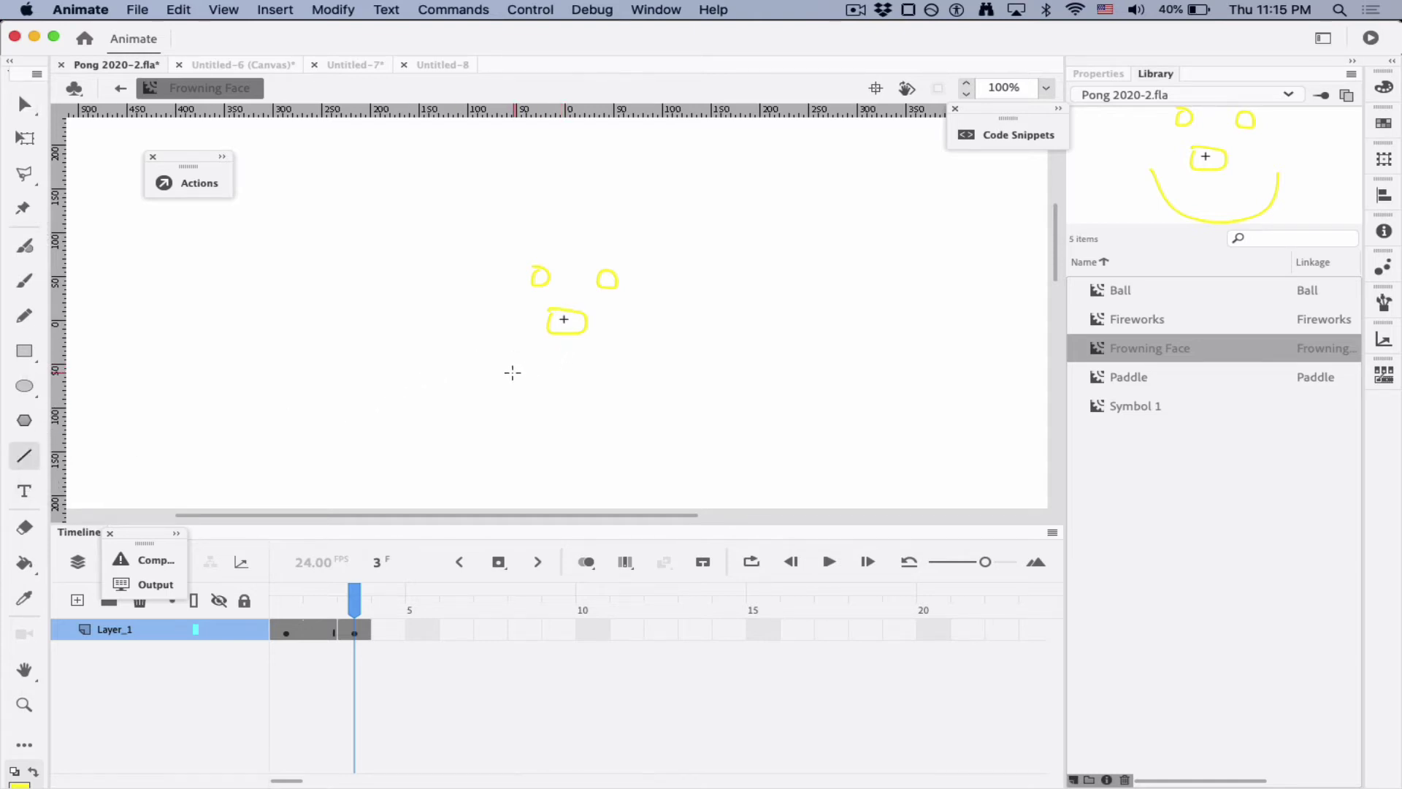
left_click_drag(512, 357, 626, 359)
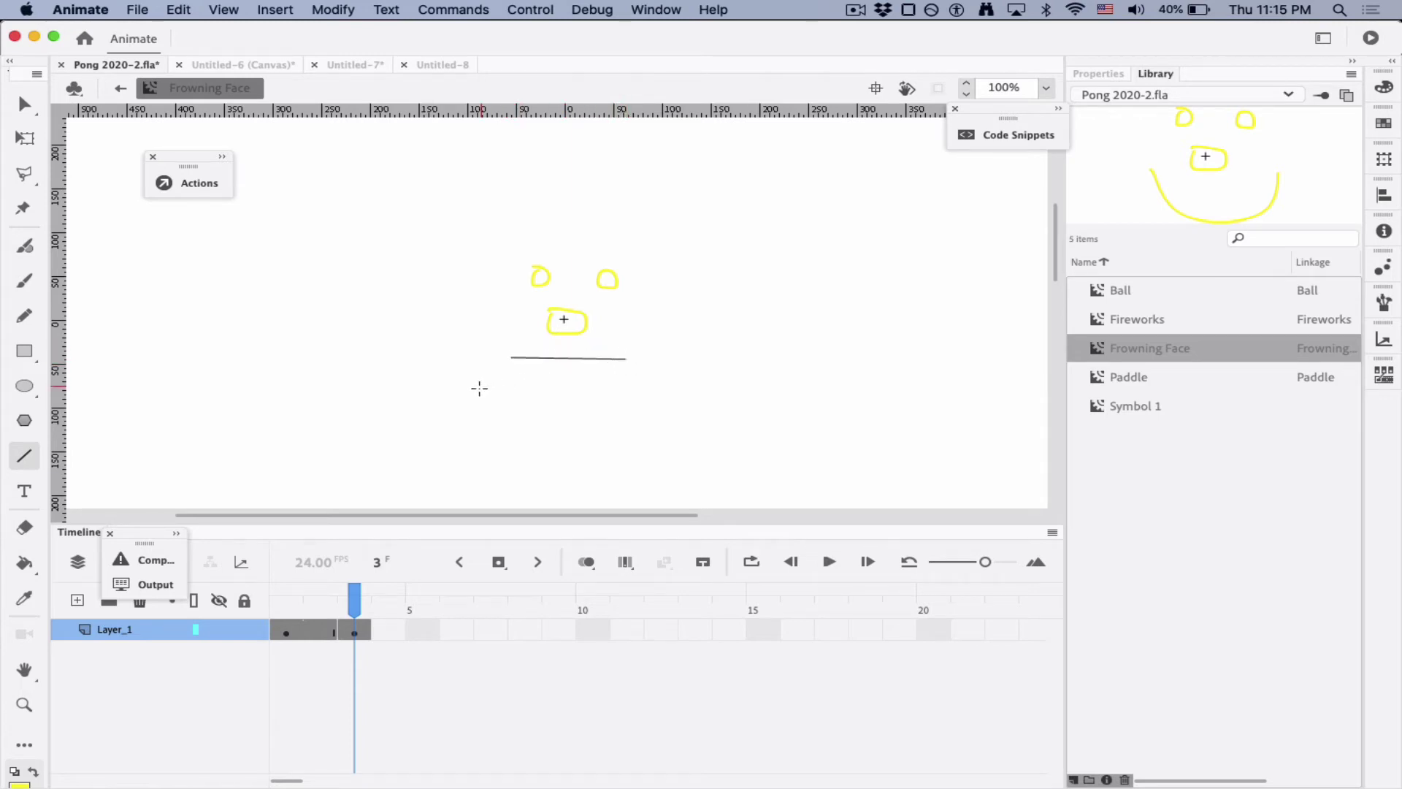
right_click(425, 629)
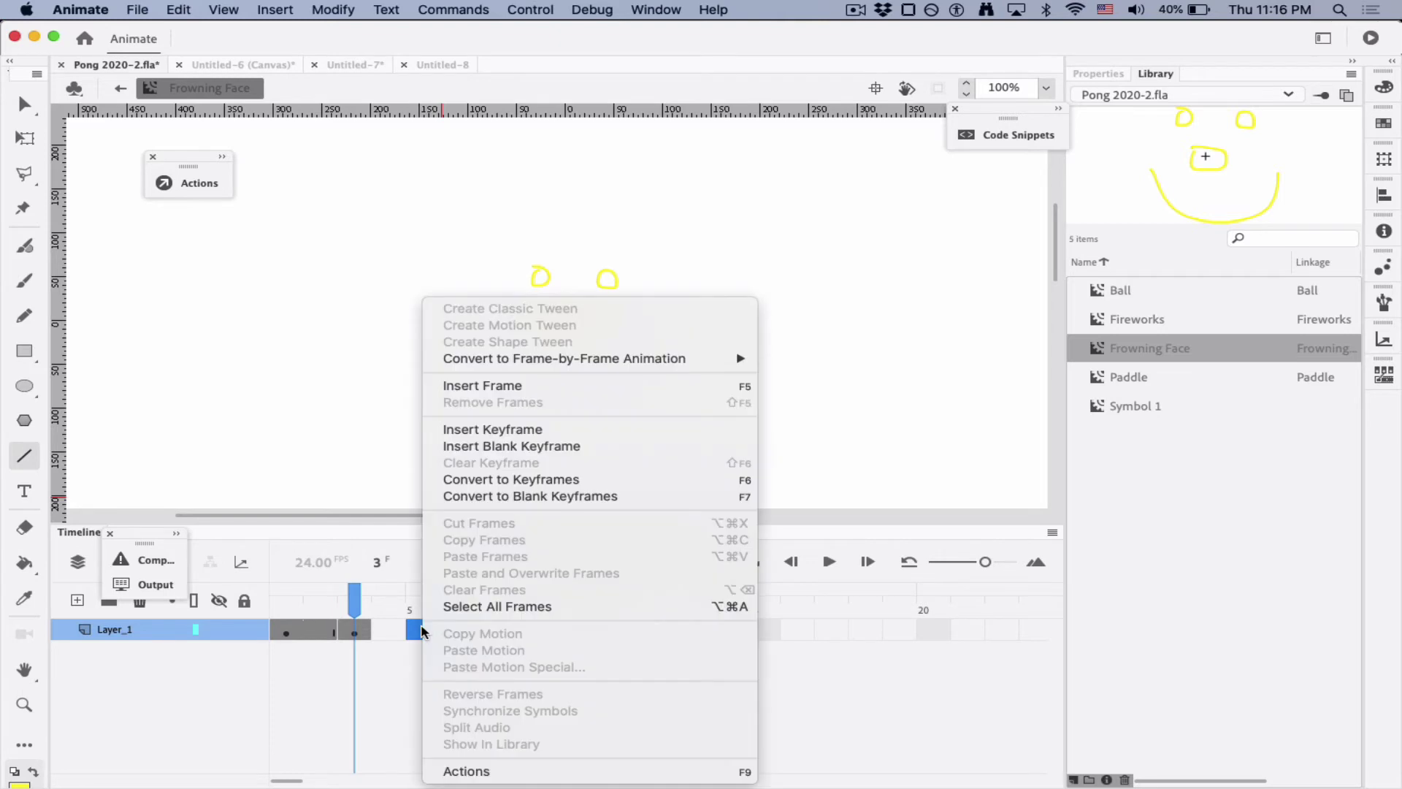
left_click(458, 429)
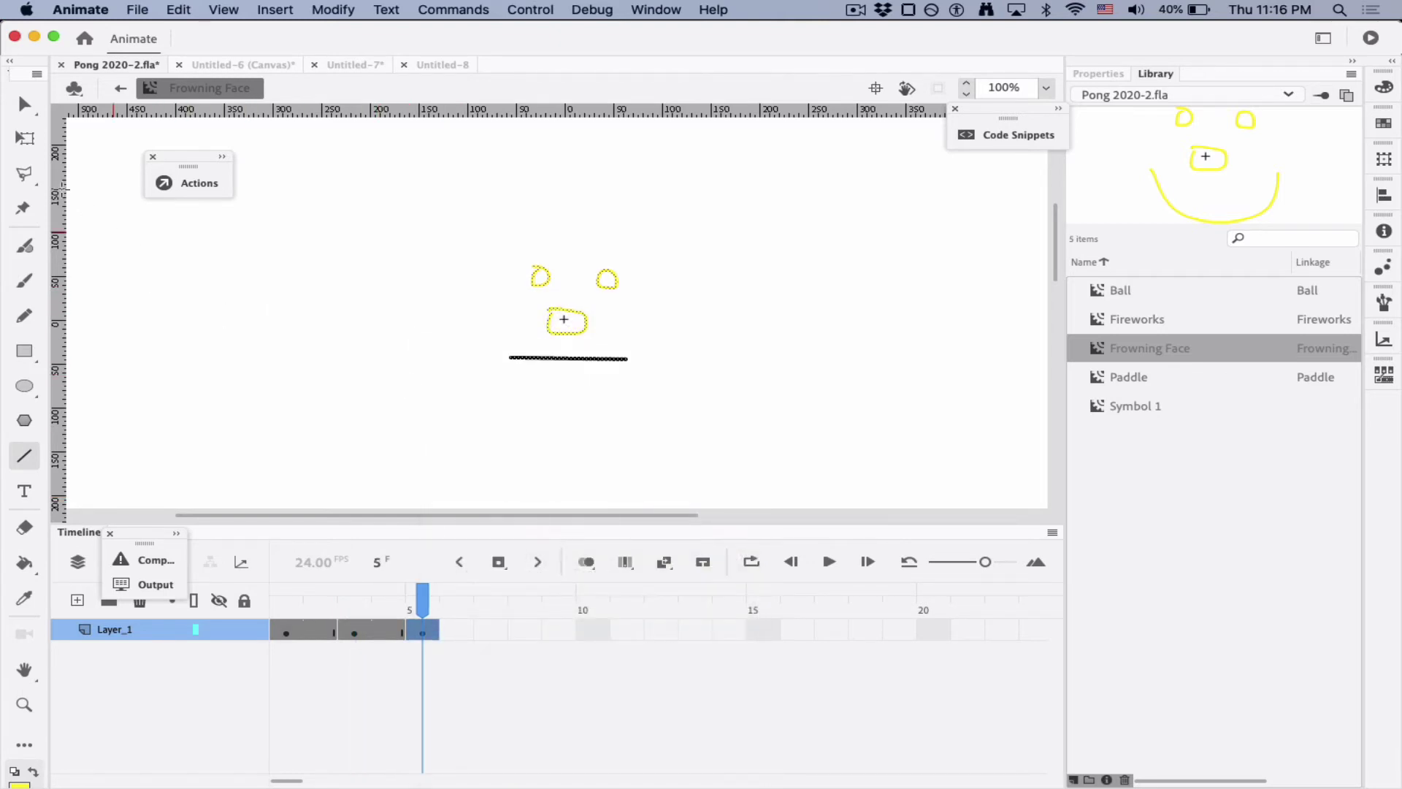
Bend frame 5's mouth line into a frown arc and scrub frames 1–3 to check it
left_click(24, 104)
left_click(529, 371)
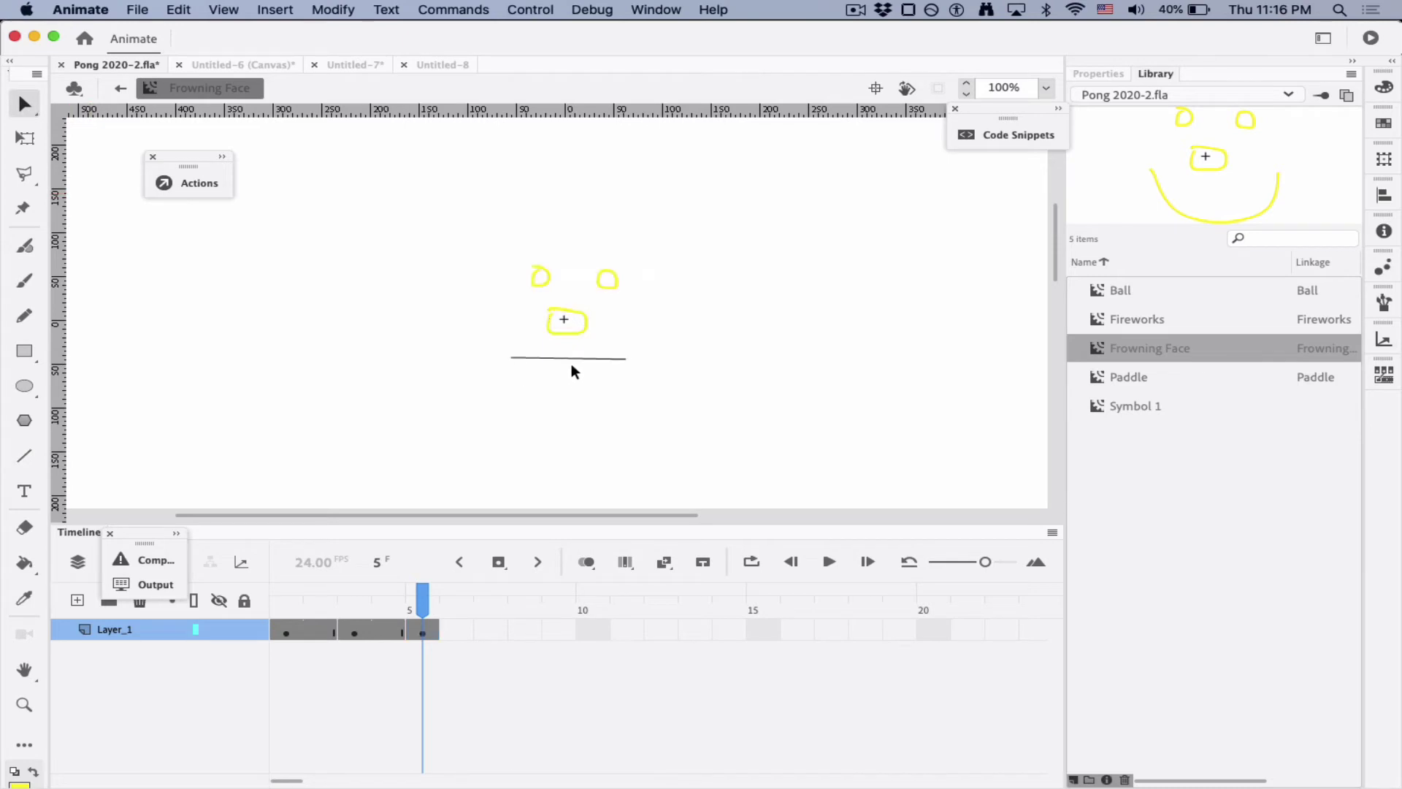
left_click_drag(568, 358, 570, 349)
left_click(287, 608)
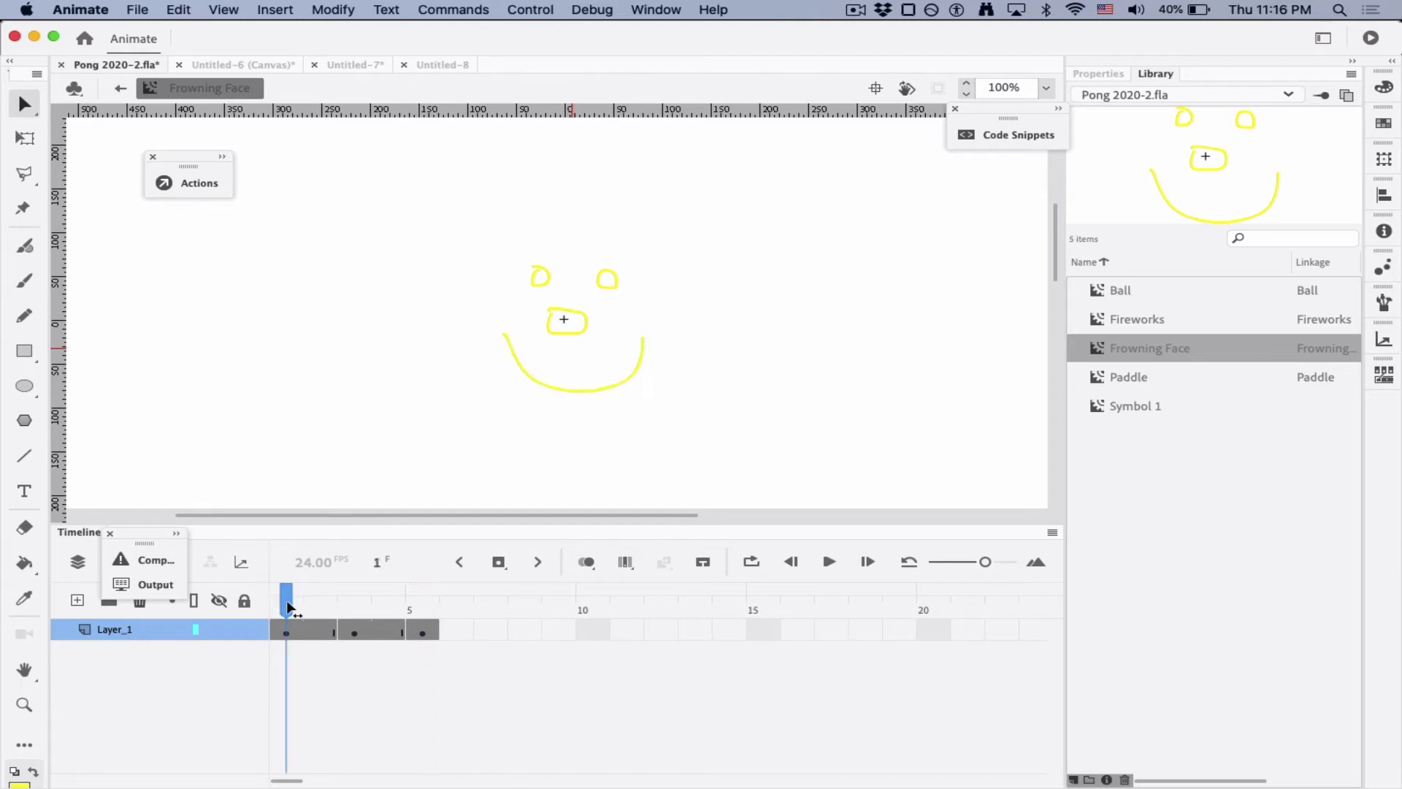
left_click(318, 610)
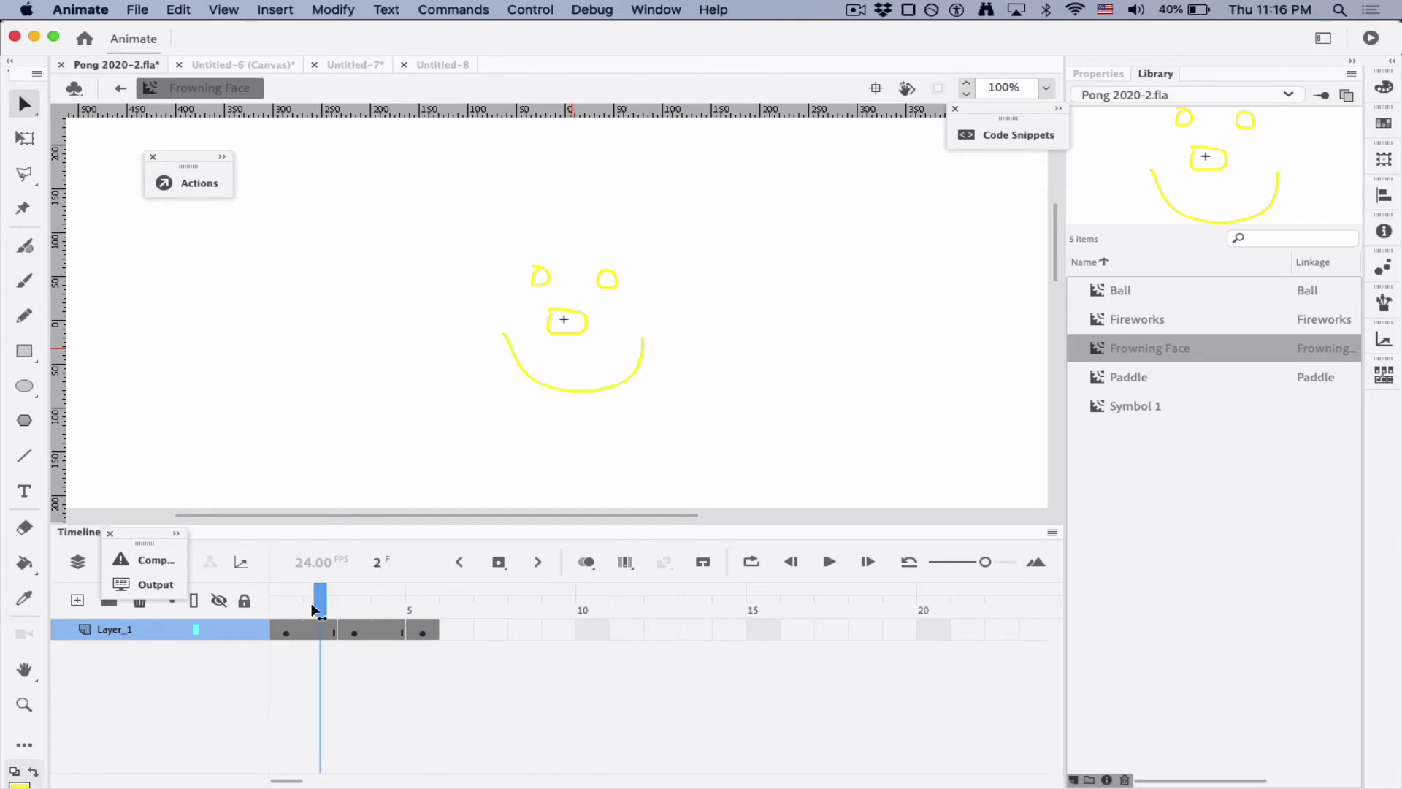
left_click_drag(314, 610, 439, 615)
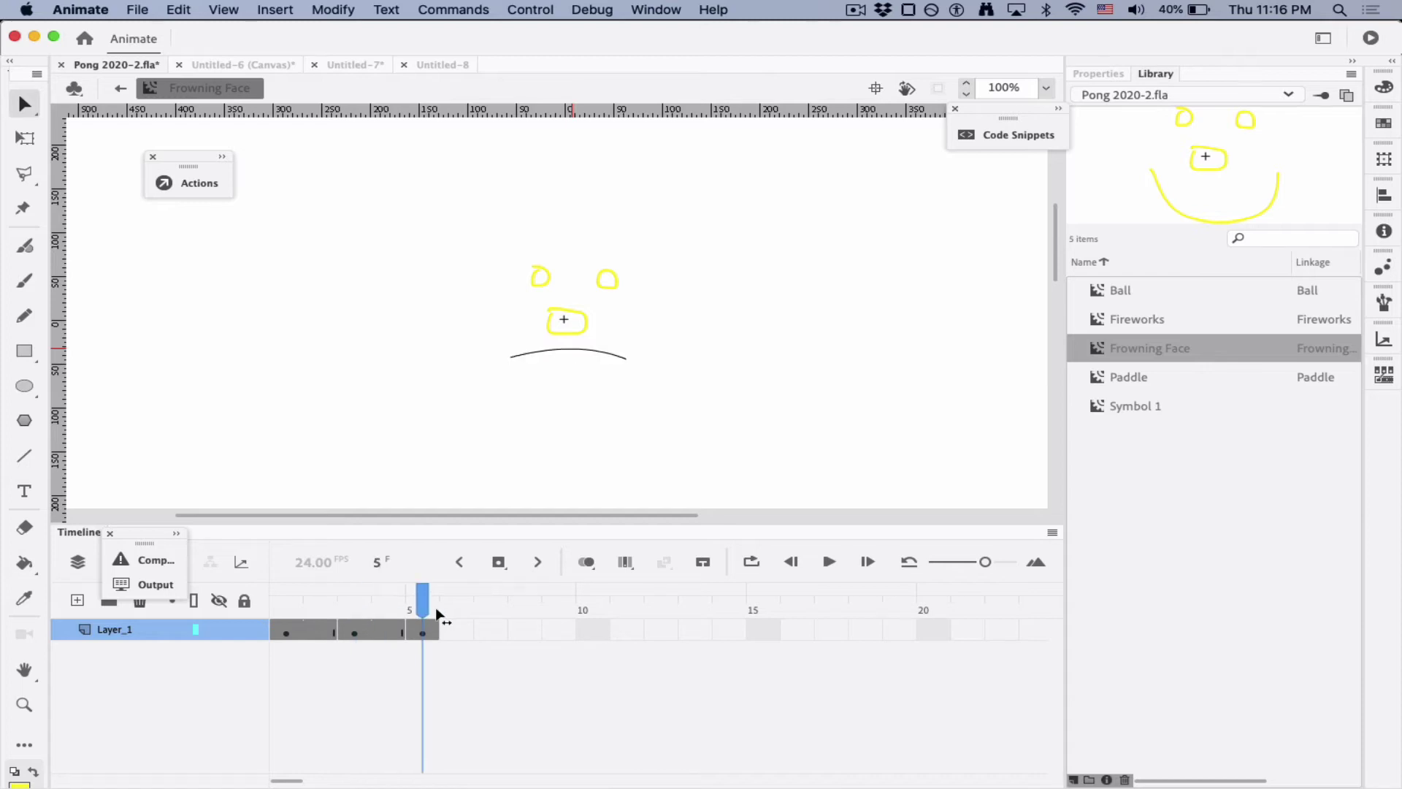
Add keyframes at frames 7 and 10 of the Frowning Face timeline
right_click(486, 630)
left_click(521, 431)
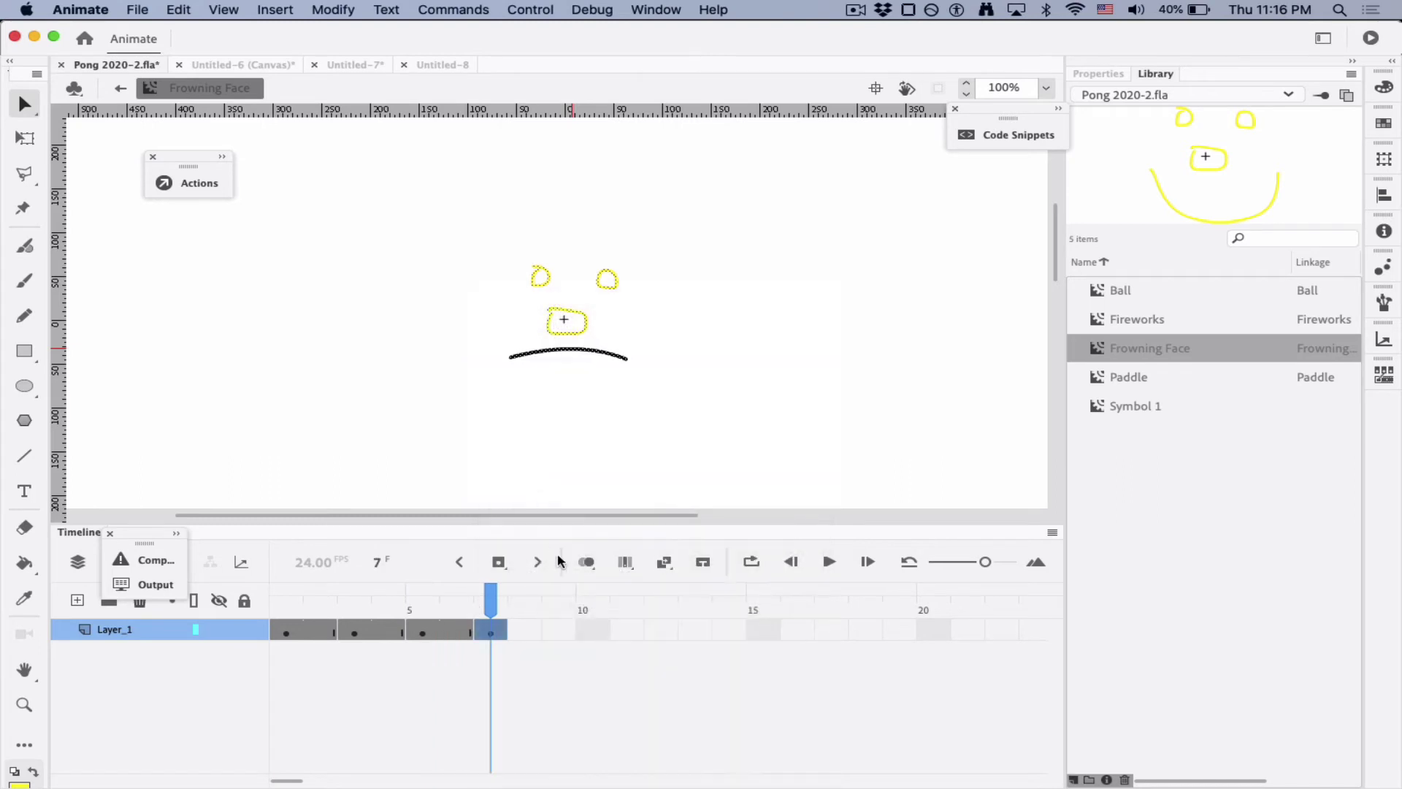
left_click(592, 631)
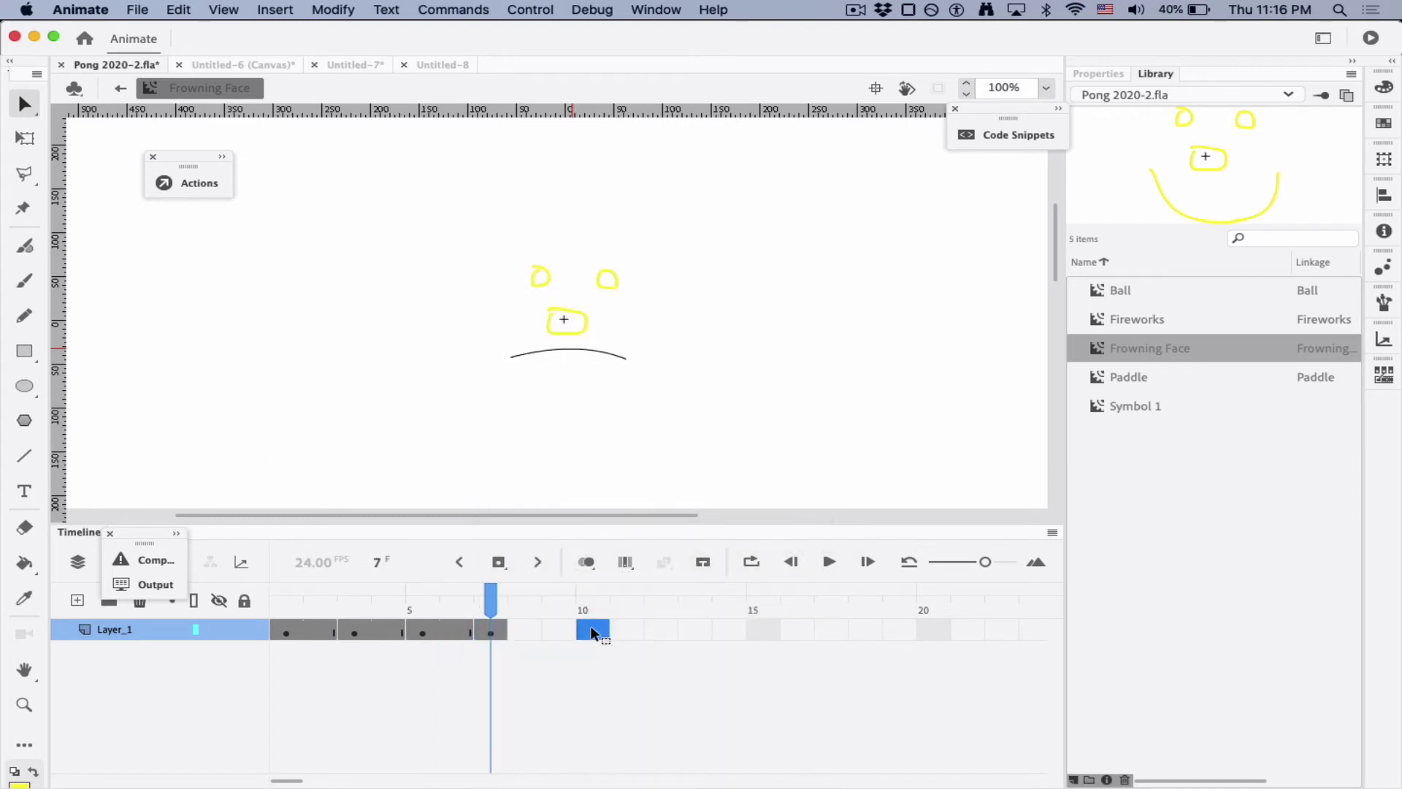
right_click(605, 629)
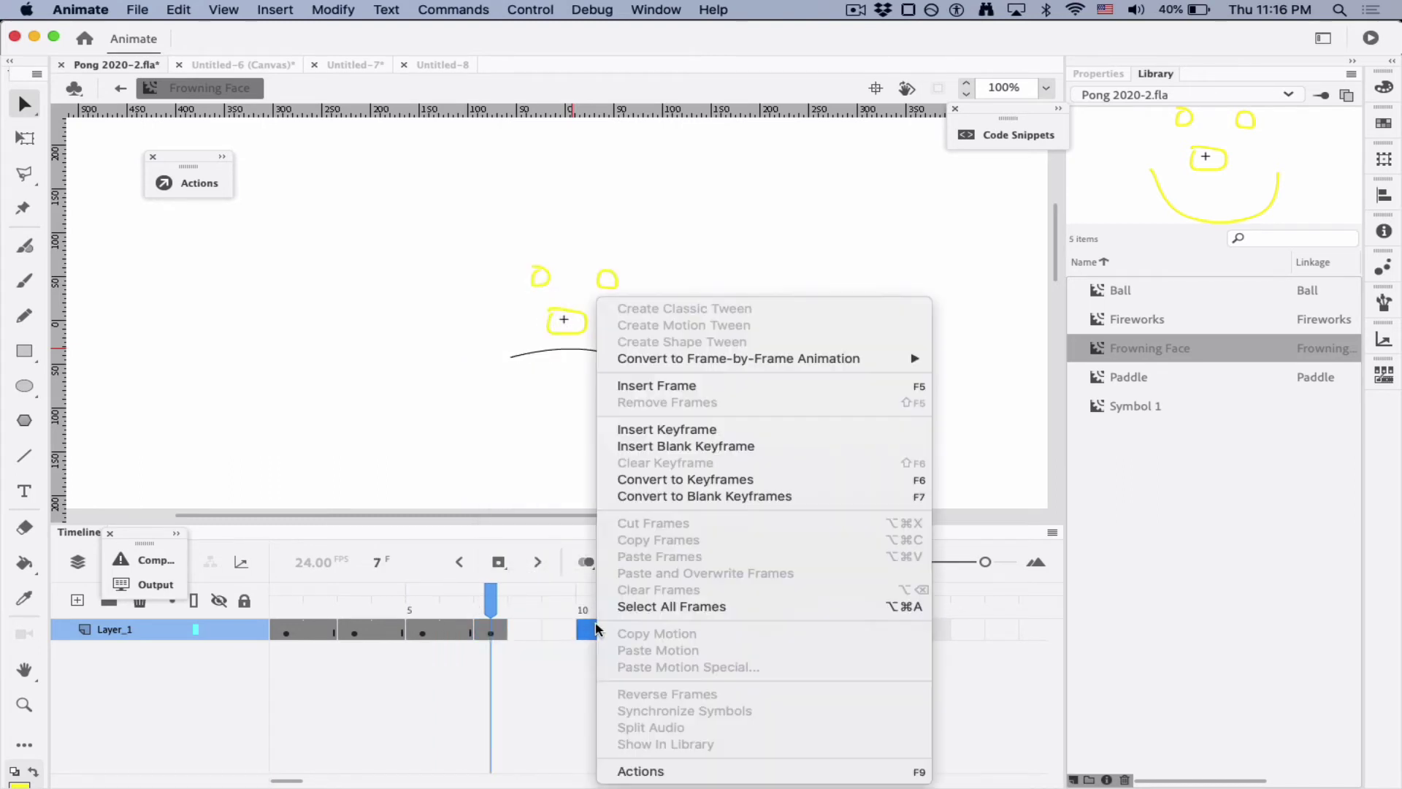
left_click(638, 431)
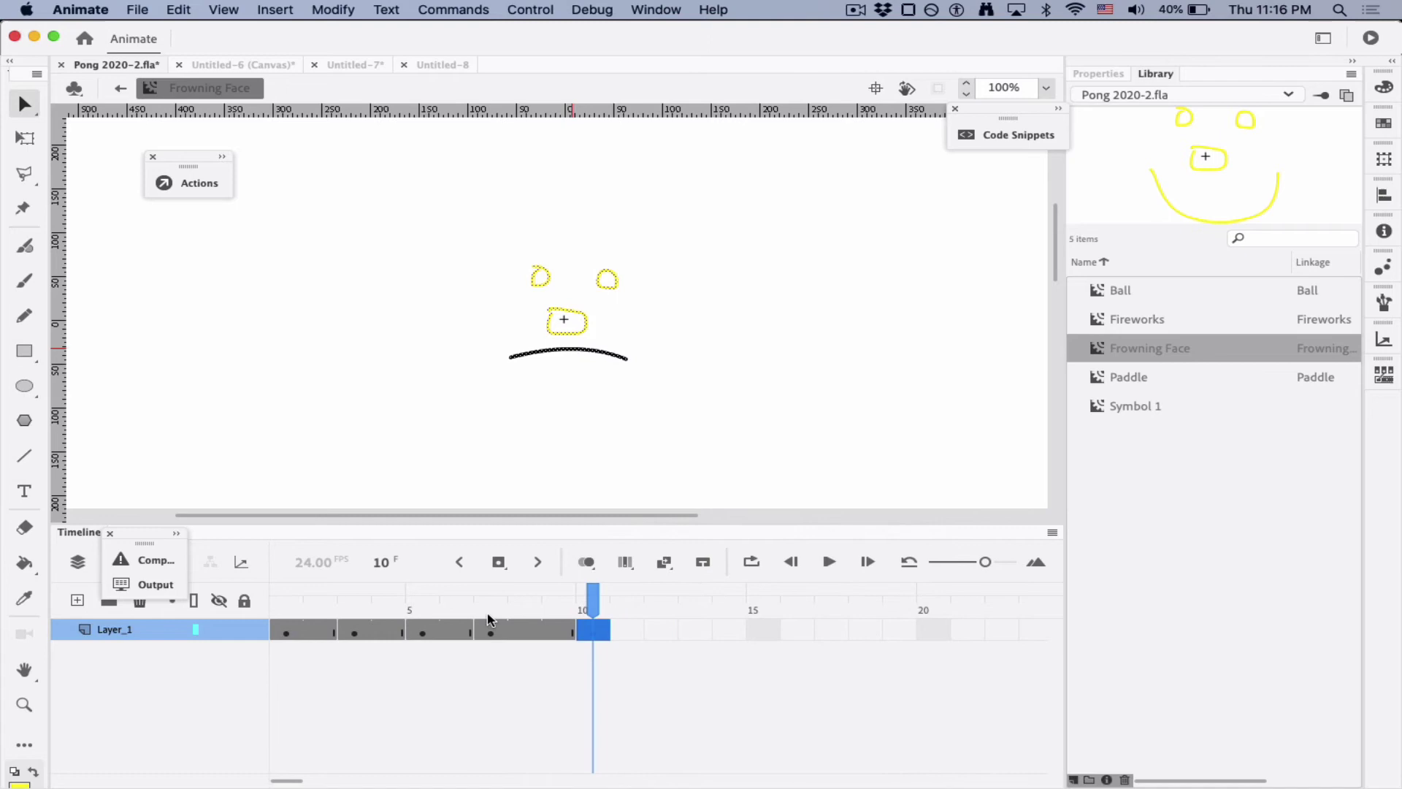
Preview the early frames, then curve frame 7's mouth arc higher under the nose
left_click_drag(482, 604, 417, 609)
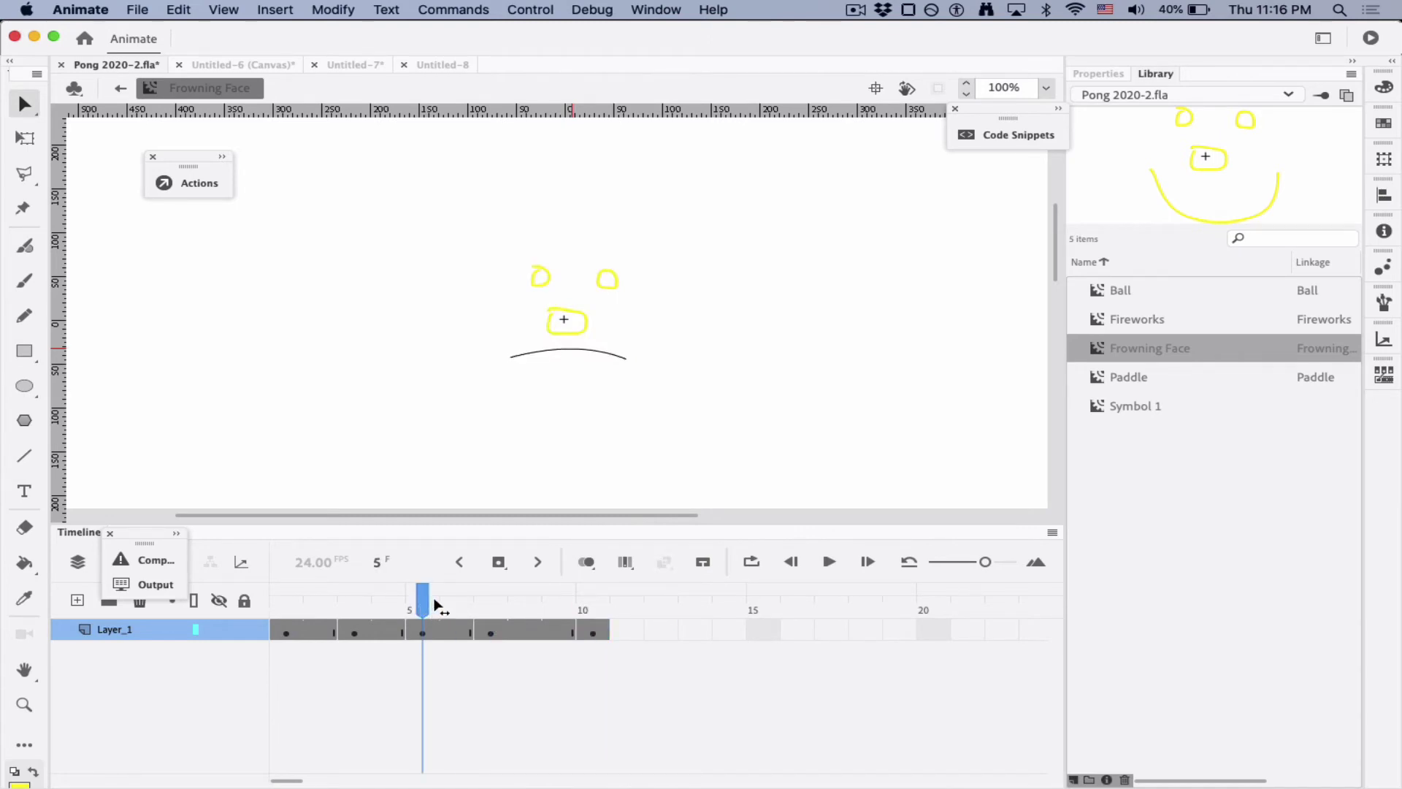
left_click_drag(320, 606, 410, 598)
left_click(419, 630)
left_click(482, 637)
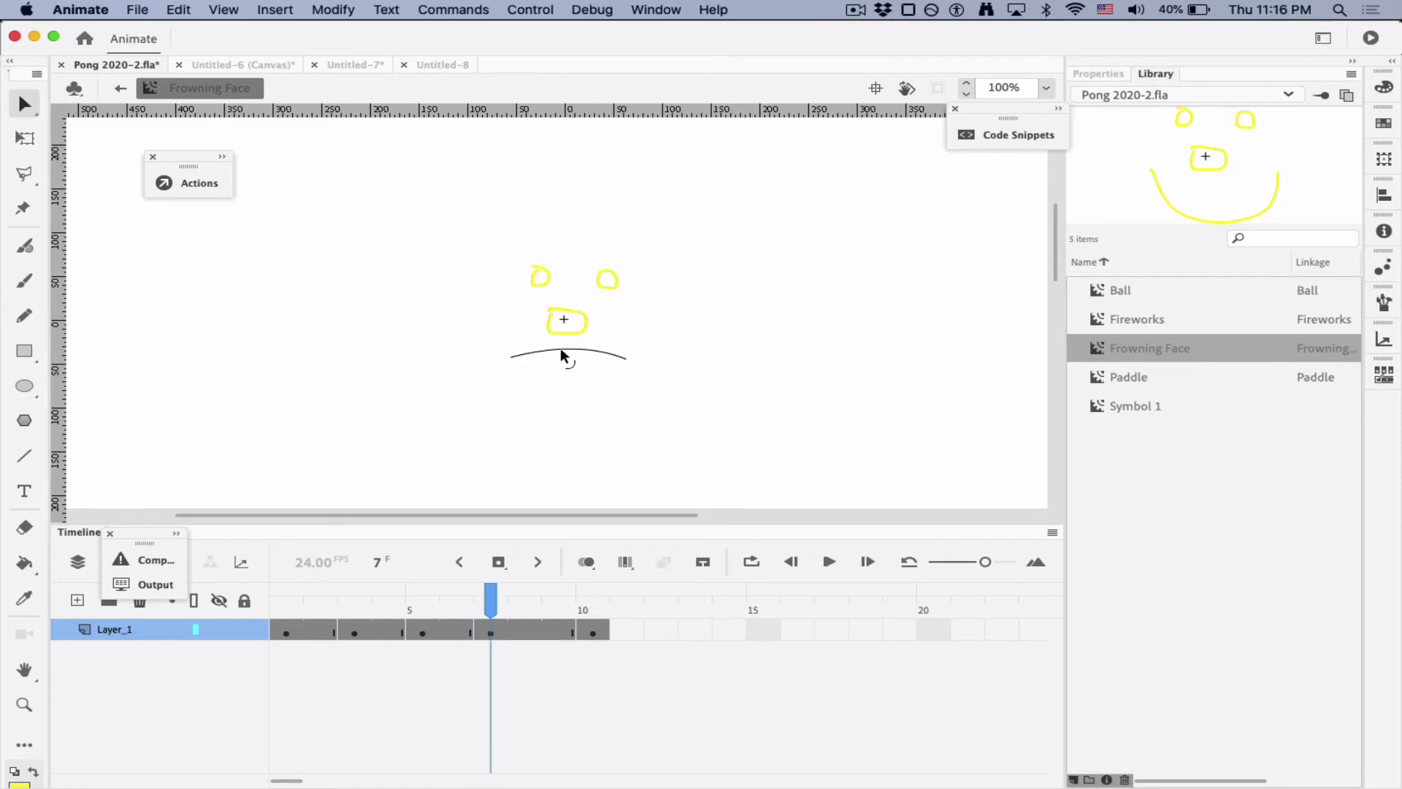
left_click_drag(560, 349, 564, 340)
Bend frame 10's mouth line into a high frown arc and compare it with frame 1's smile
left_click(584, 639)
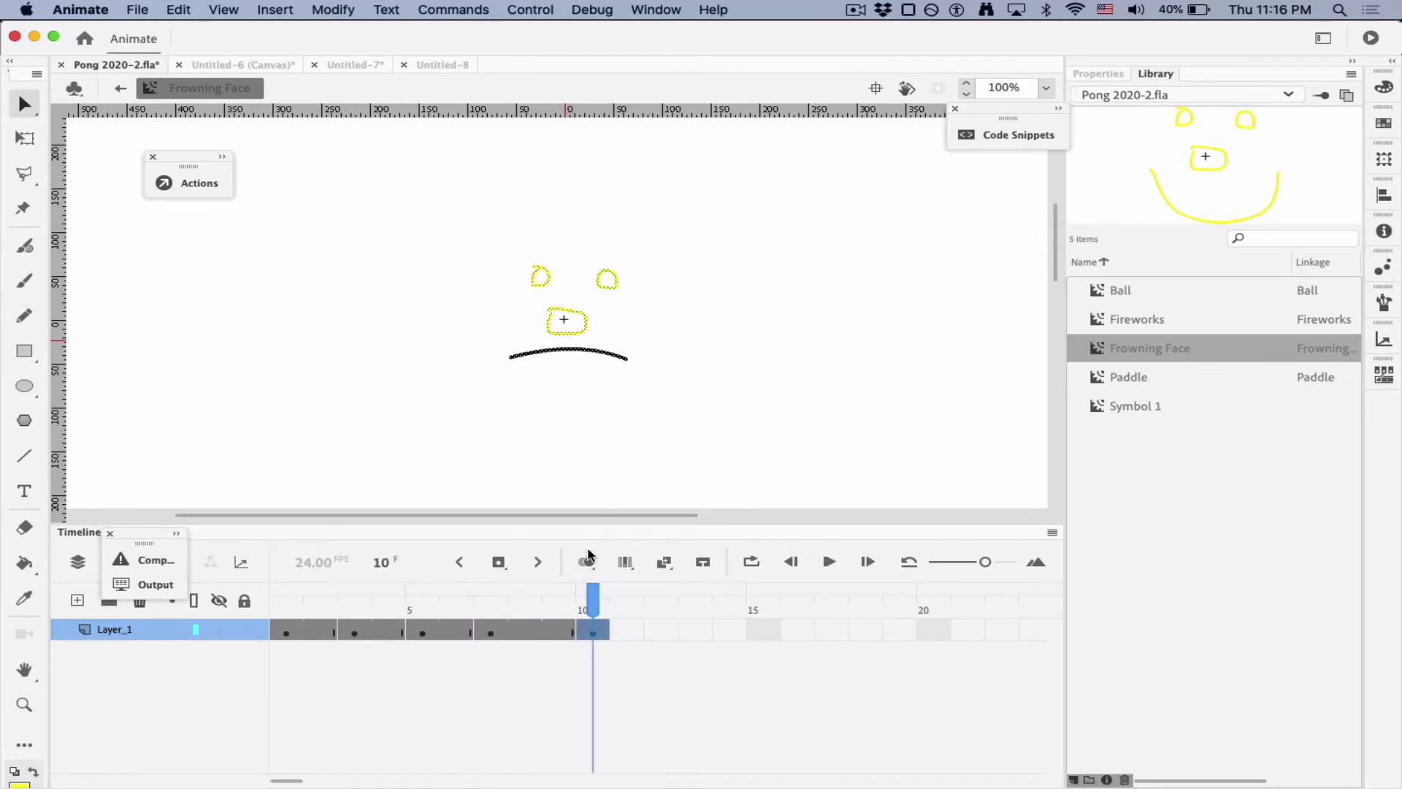
left_click(559, 354)
left_click_drag(559, 346, 552, 287)
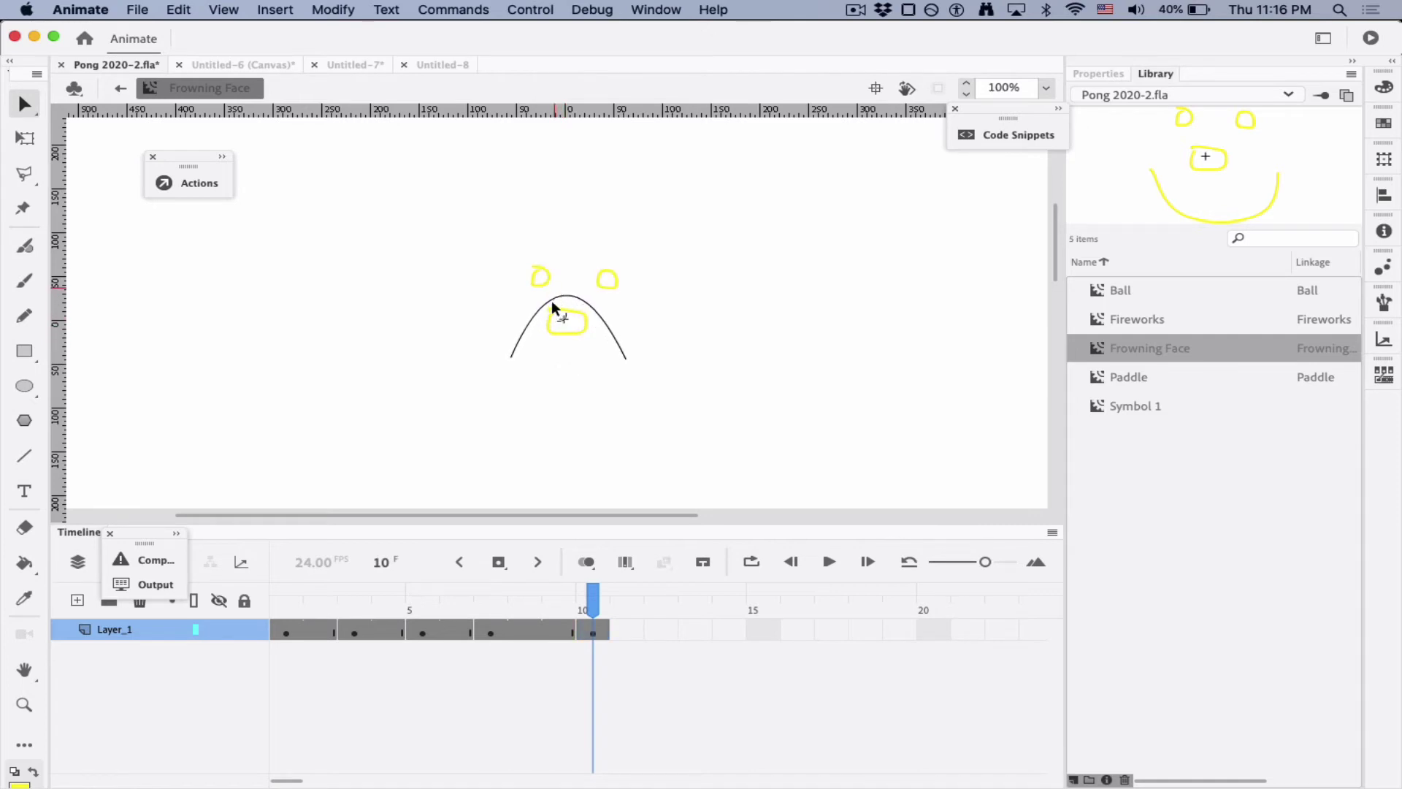
left_click(283, 605)
left_click_drag(284, 604, 599, 584)
Shift the frown arc lower on the face and preview the smile-to-frown change
left_click(598, 313)
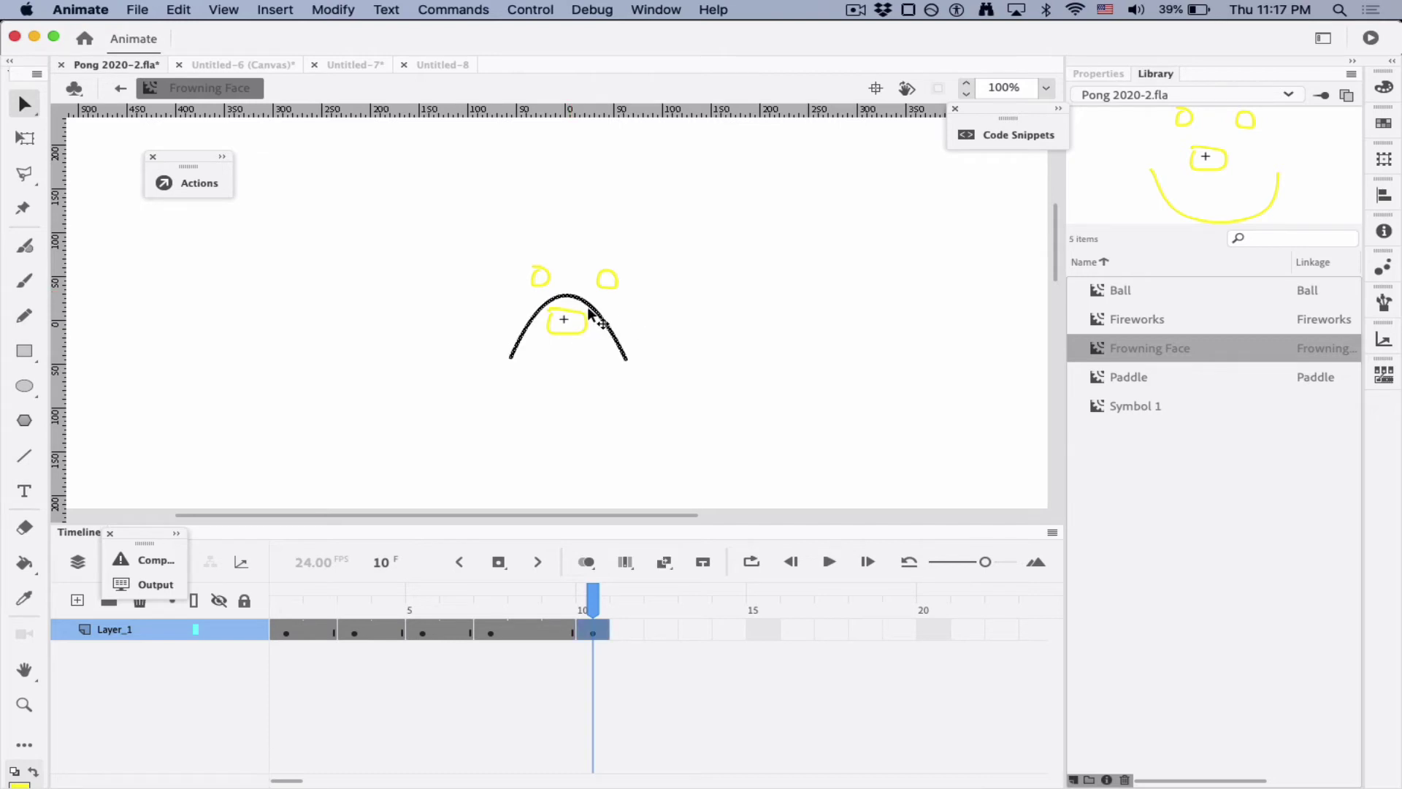
key("shift+Down")
key("shift+Down")
key("shift+Down")
key("shift+Down")
key("shift+Down")
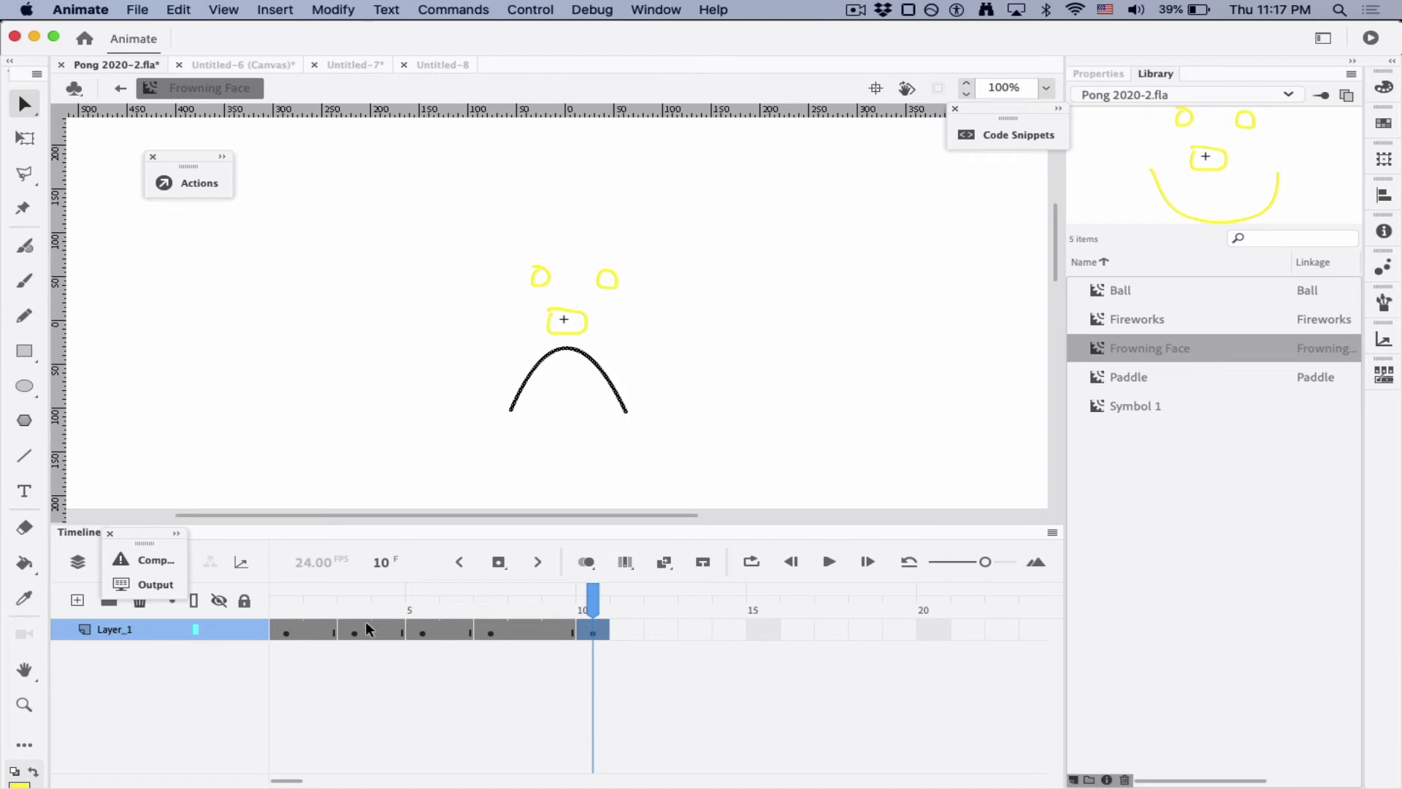
left_click_drag(298, 621, 593, 610)
left_click(576, 422)
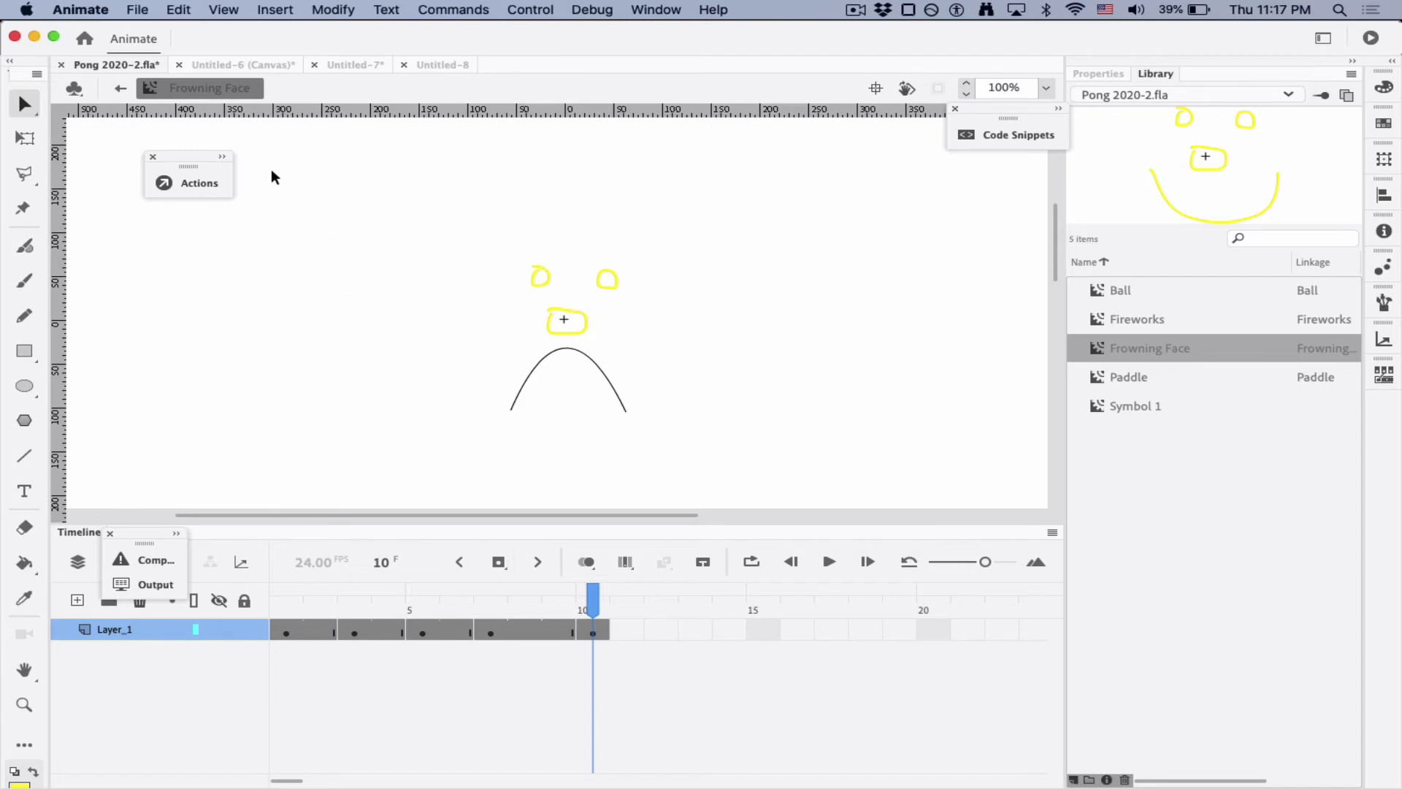
Back in Scene 1, place a Frowning Face instance at stage centre on Actions frame 4
left_click(119, 88)
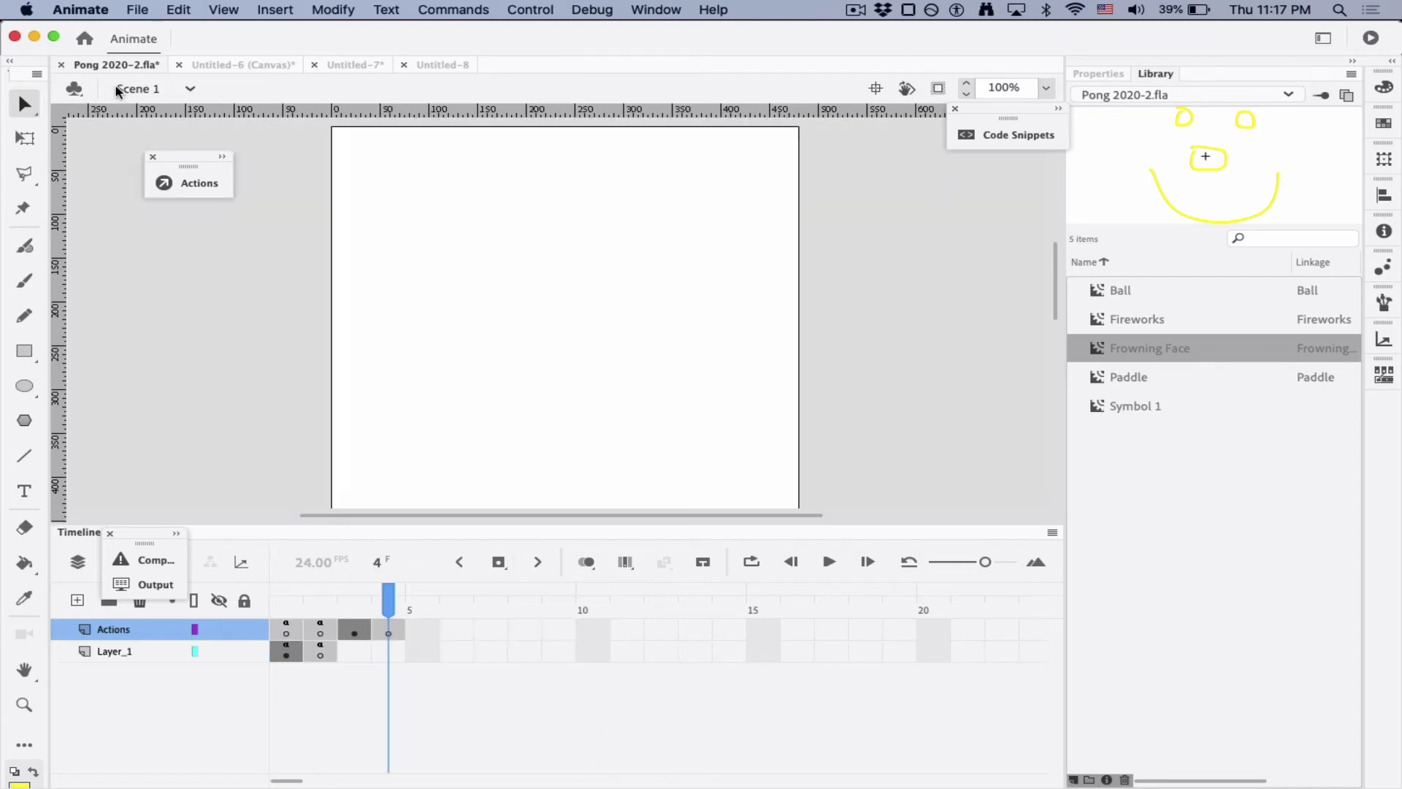
left_click(393, 631)
left_click_drag(1101, 349, 561, 334)
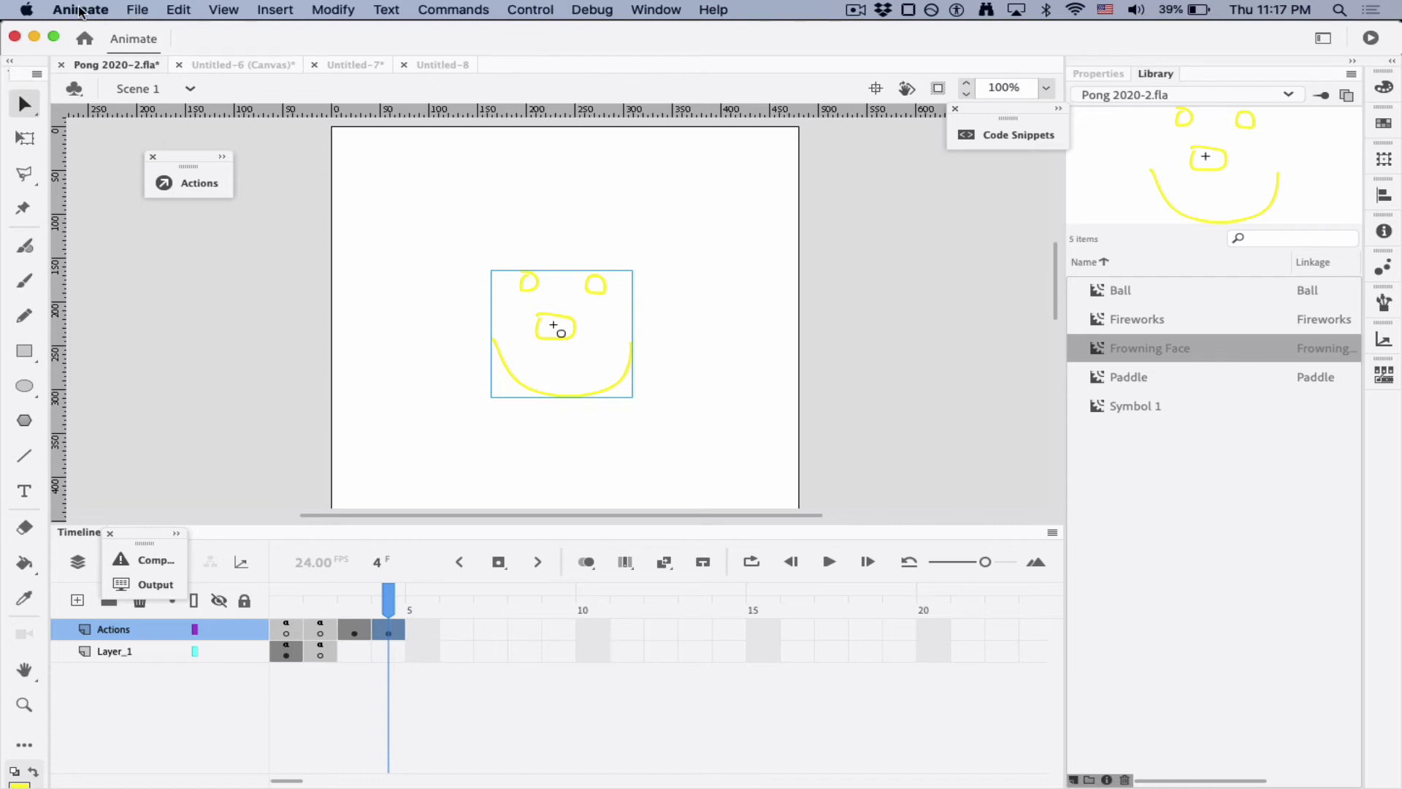
Open the Scared Puppy sample as a new document and select the Puppy layer at frame 12
left_click(135, 11)
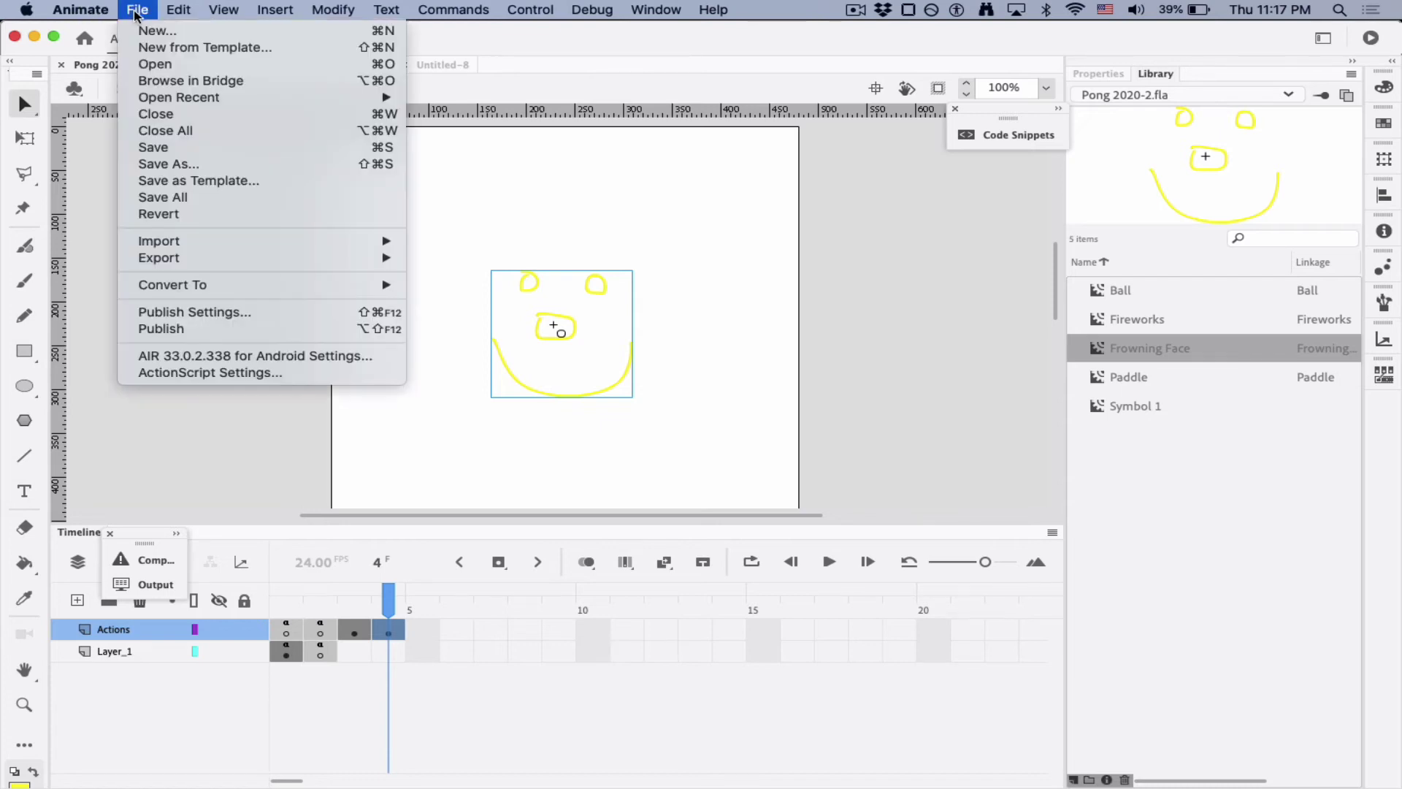
left_click(135, 12)
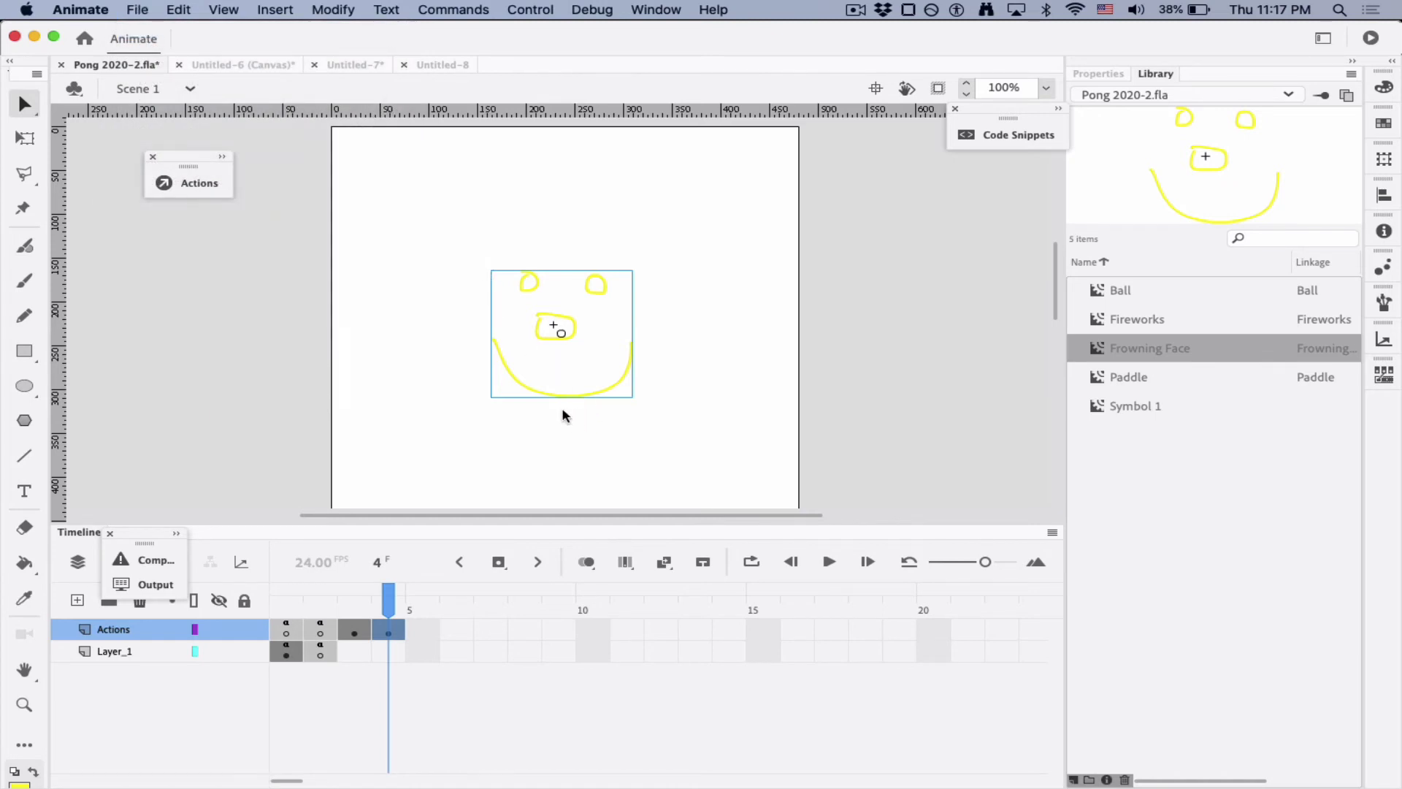
key("super+Return")
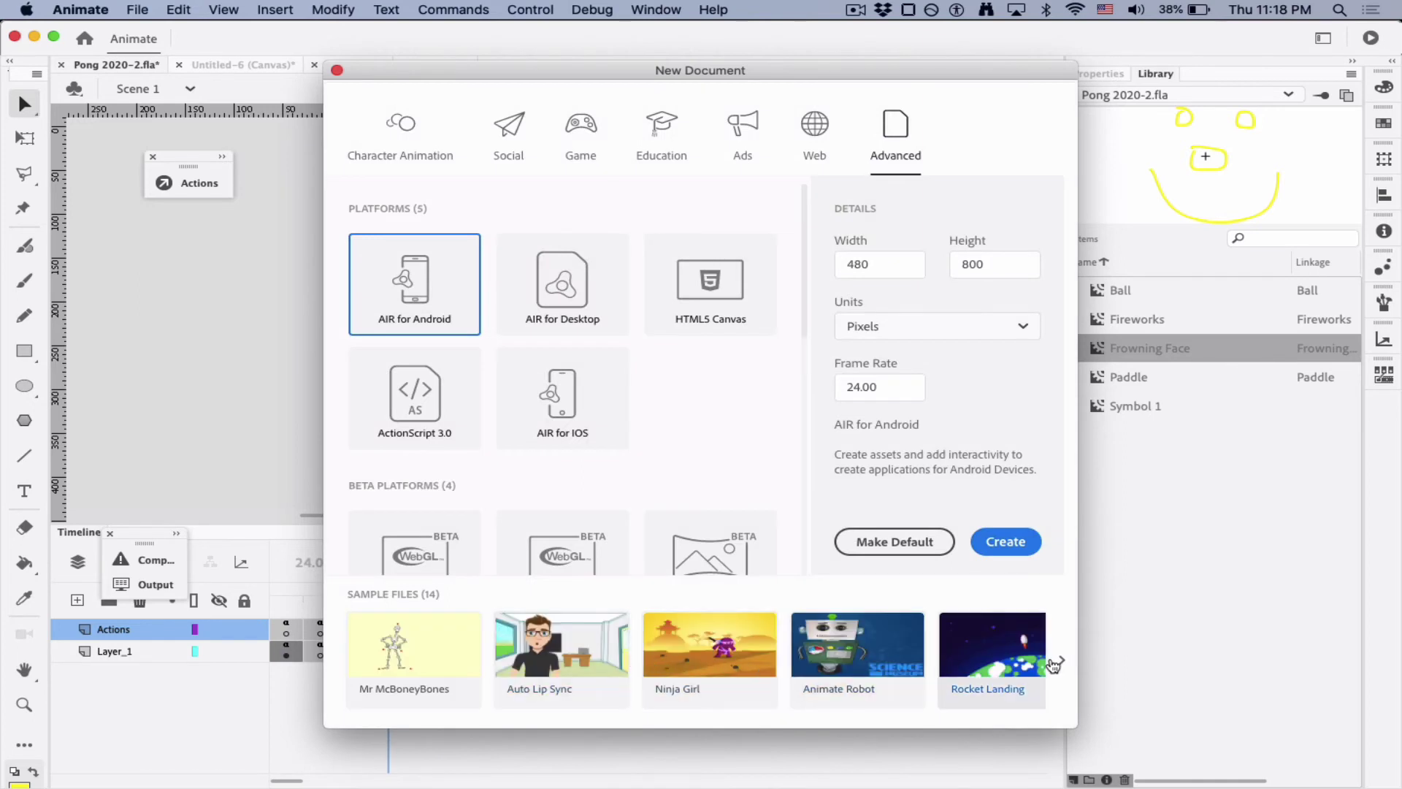
left_click(1061, 664)
left_click(1061, 664)
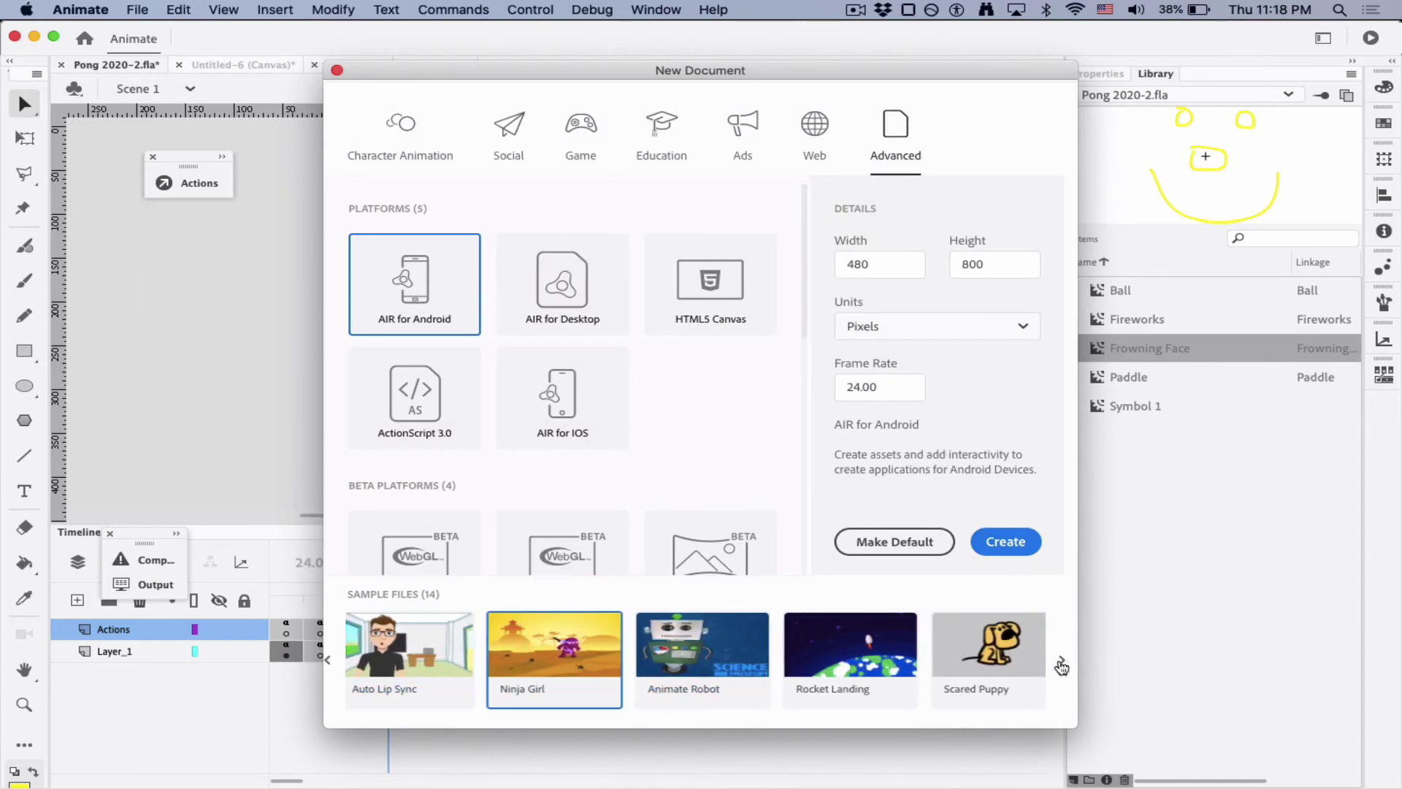
left_click(864, 679)
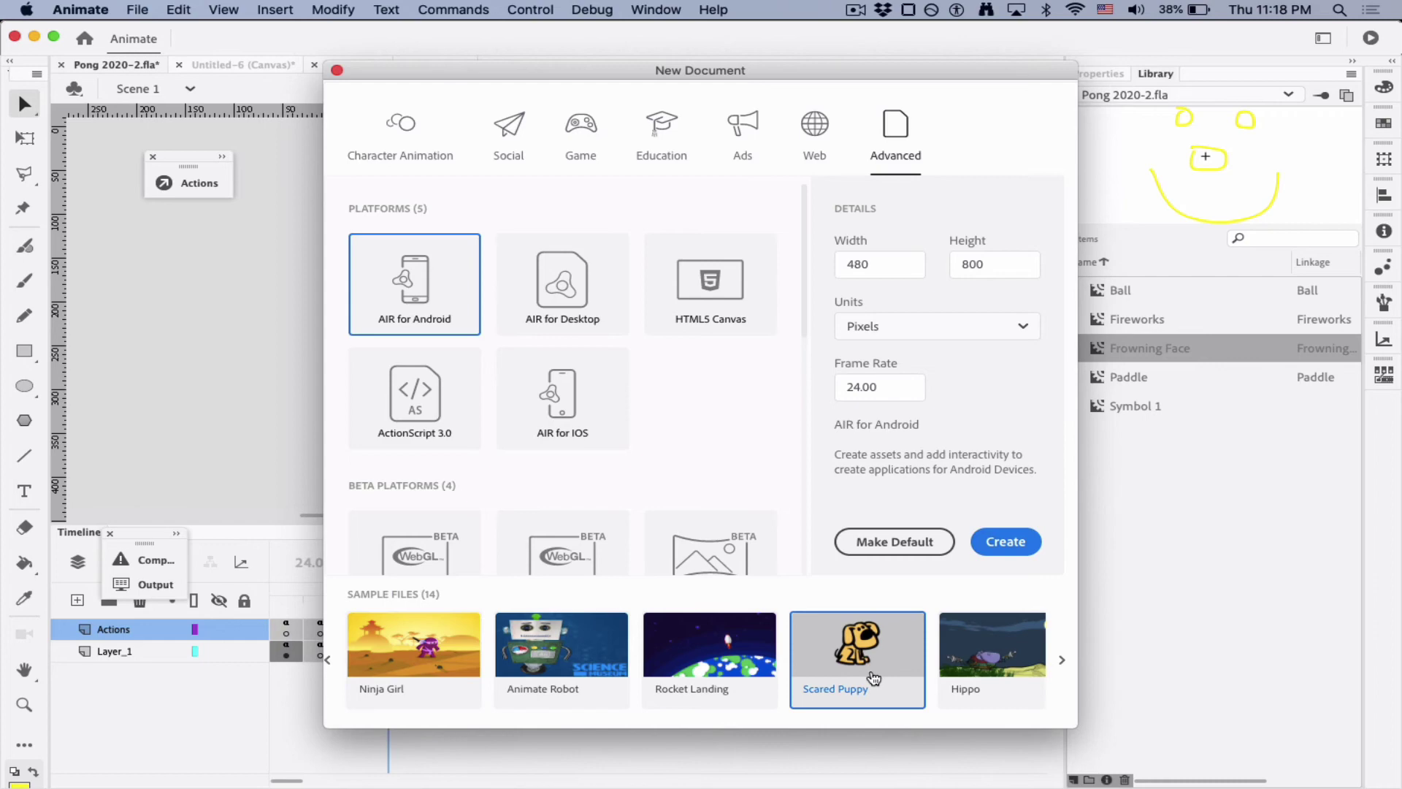
double_click(850, 687)
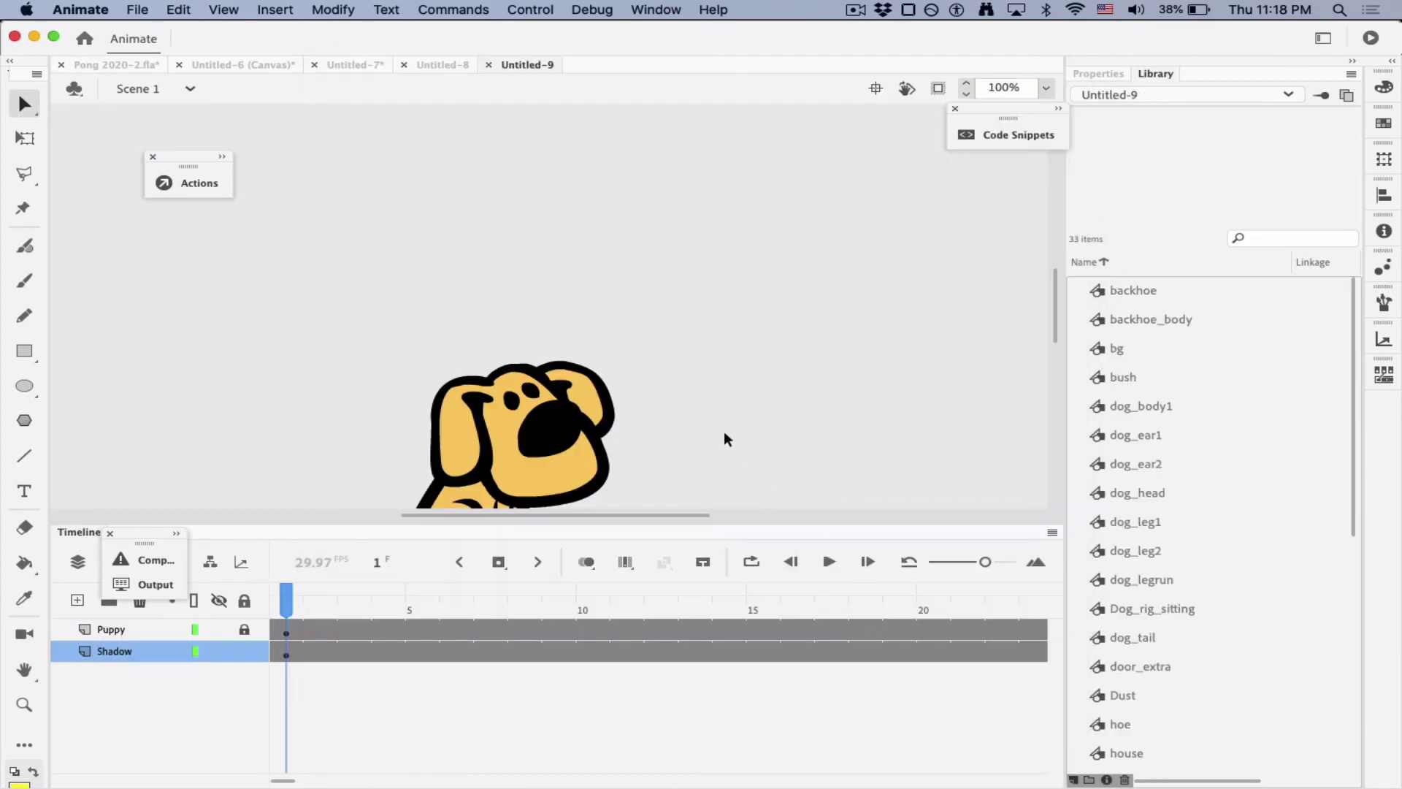
scroll(725, 438, "down", 5)
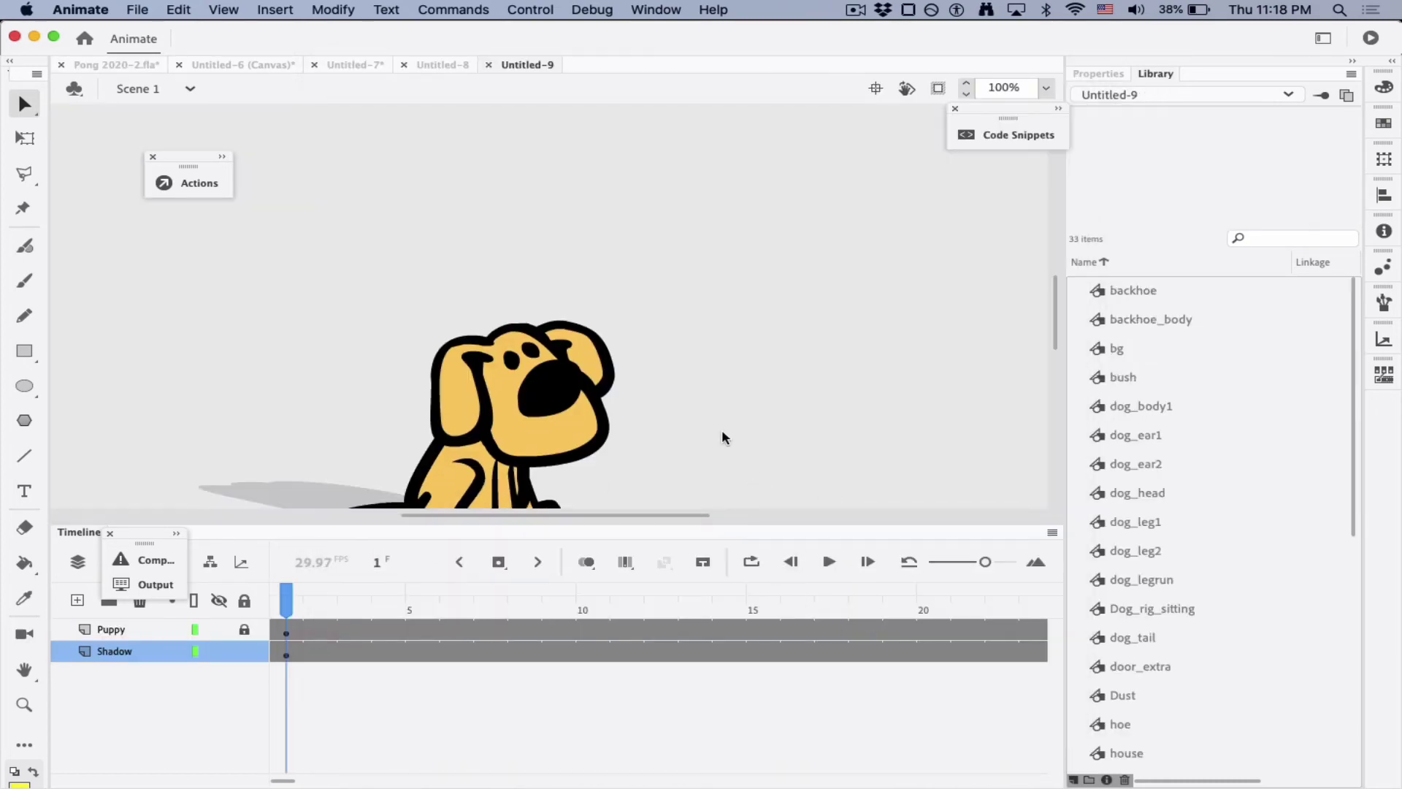
left_click(672, 627)
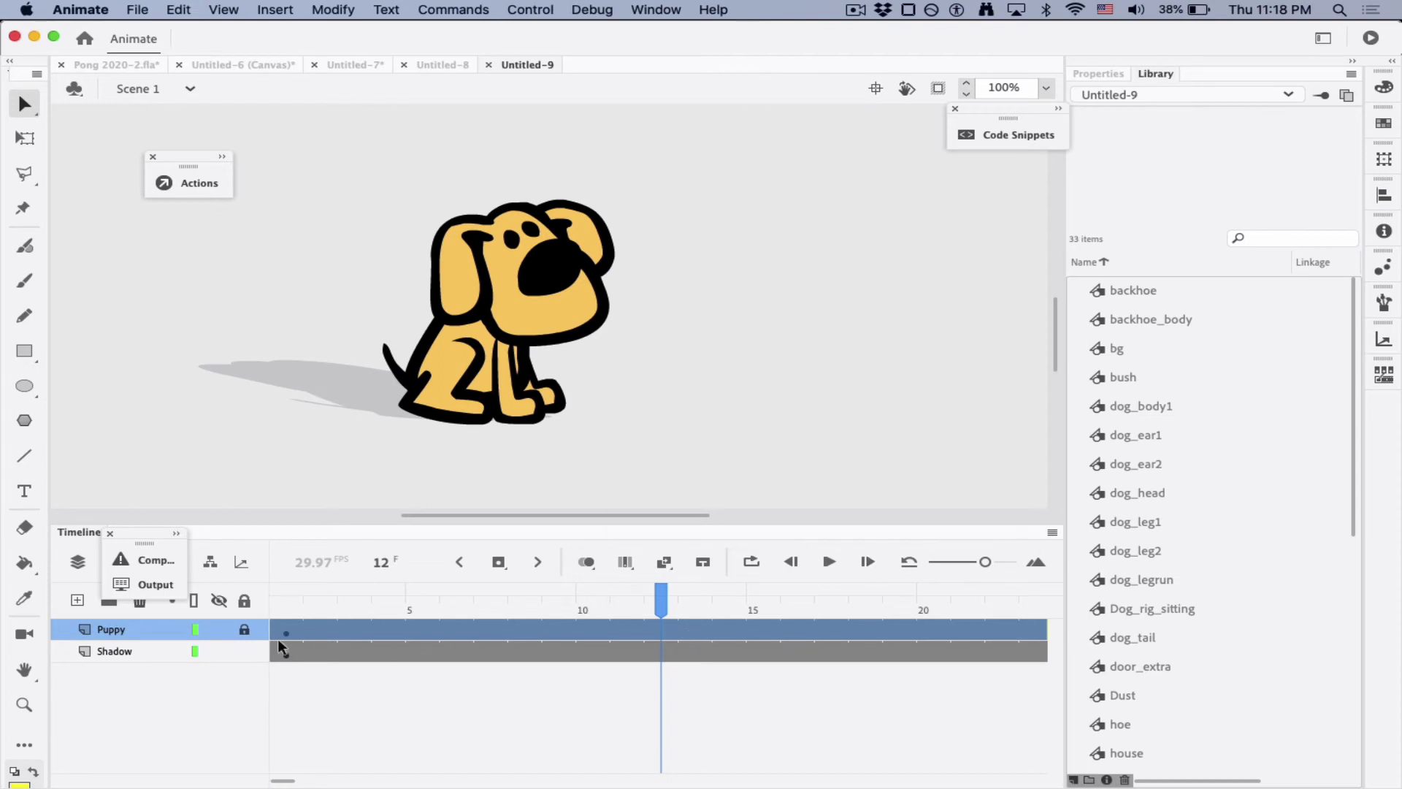
Unlock the Puppy layer, edit Dog_rig_sitting, enlarge the timeline and scrub past frame 339
left_click(244, 629)
left_click(565, 628)
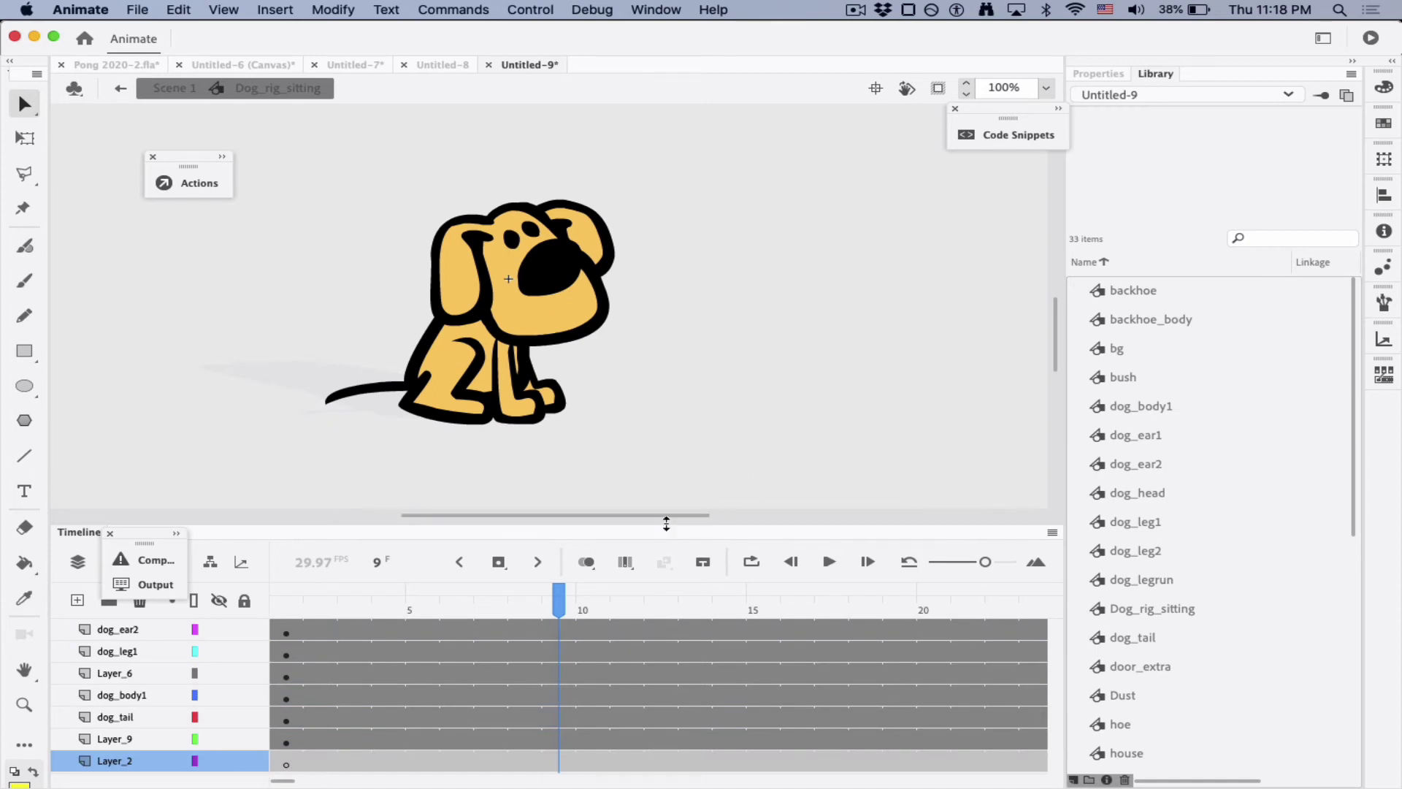
left_click_drag(663, 526, 666, 468)
left_click_drag(559, 547, 908, 536)
left_click(831, 510)
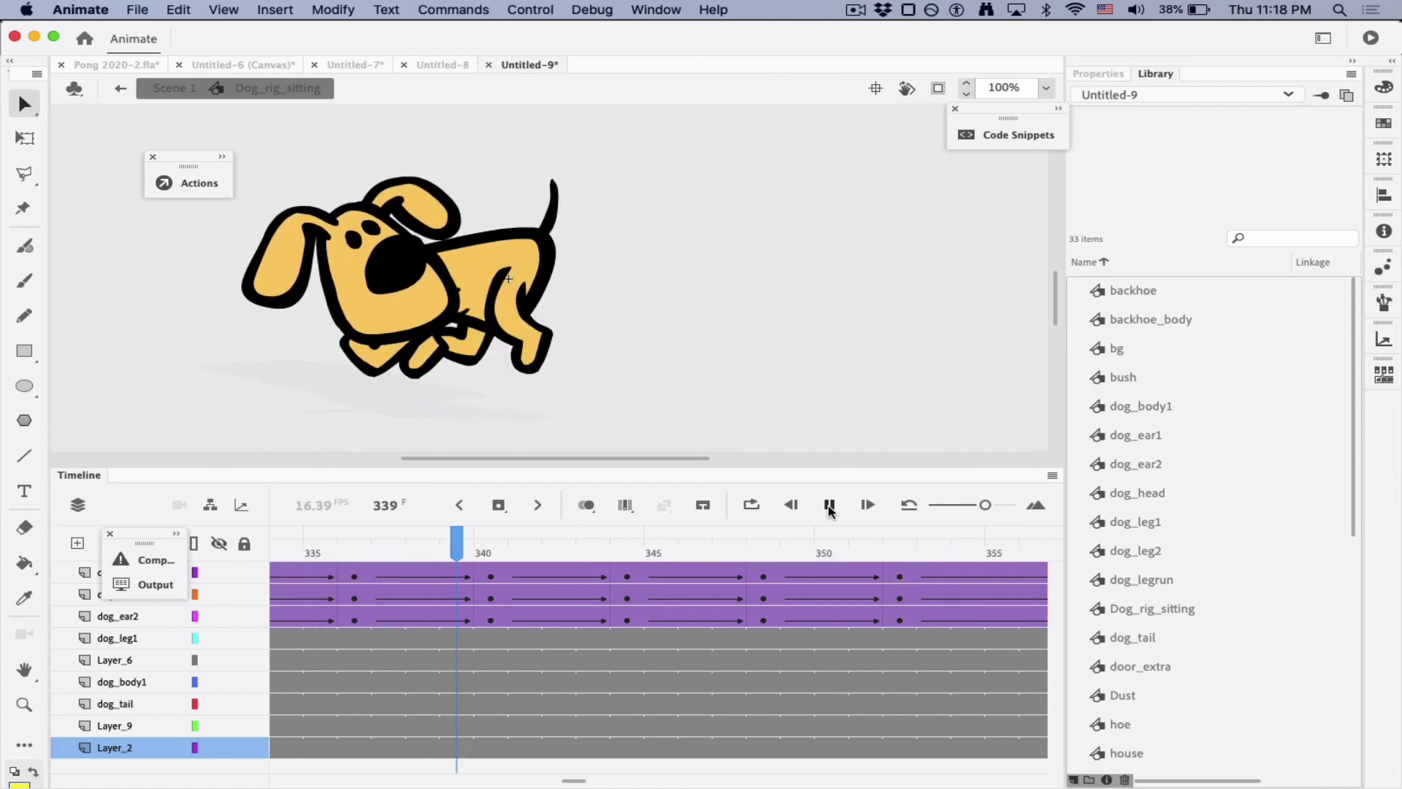
left_click(829, 506)
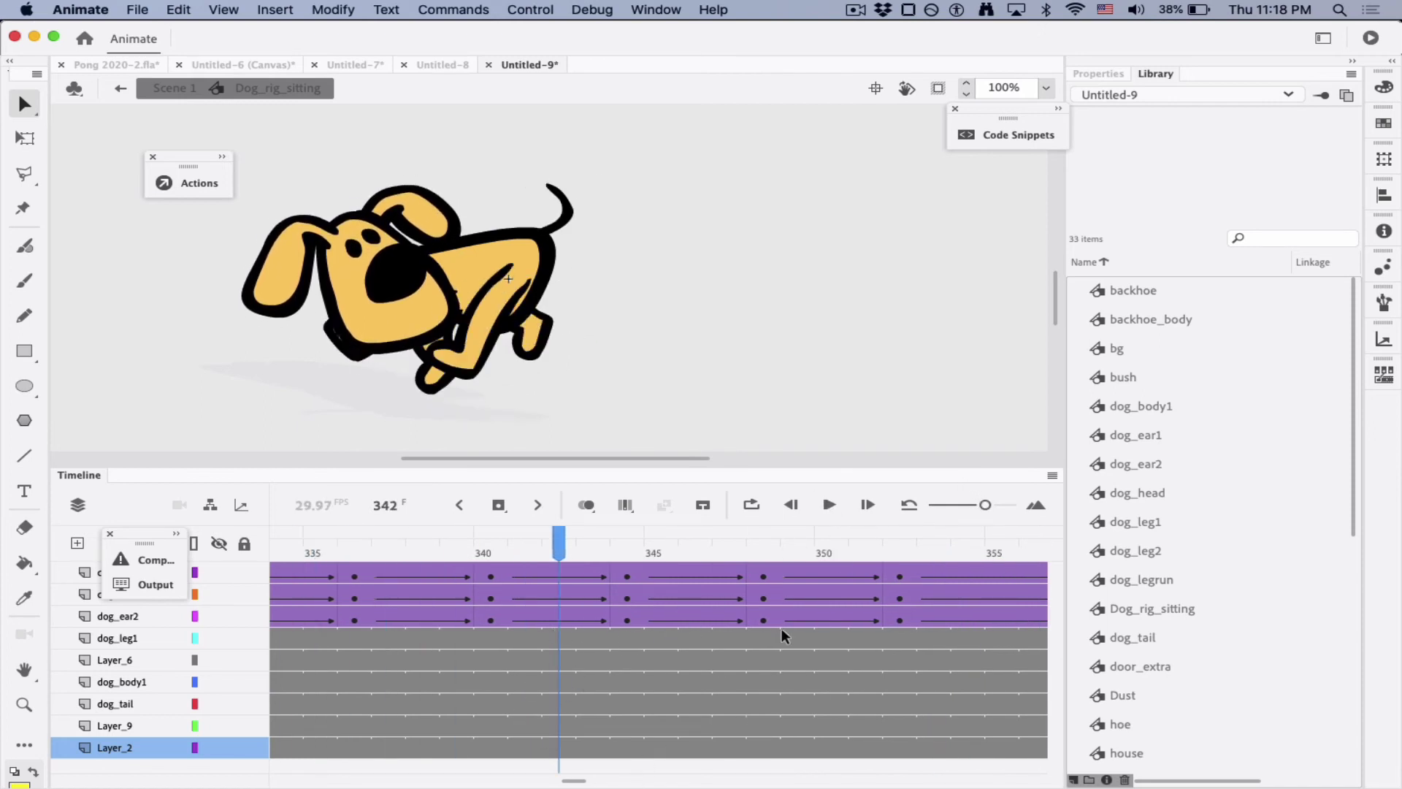
left_click_drag(985, 506, 970, 505)
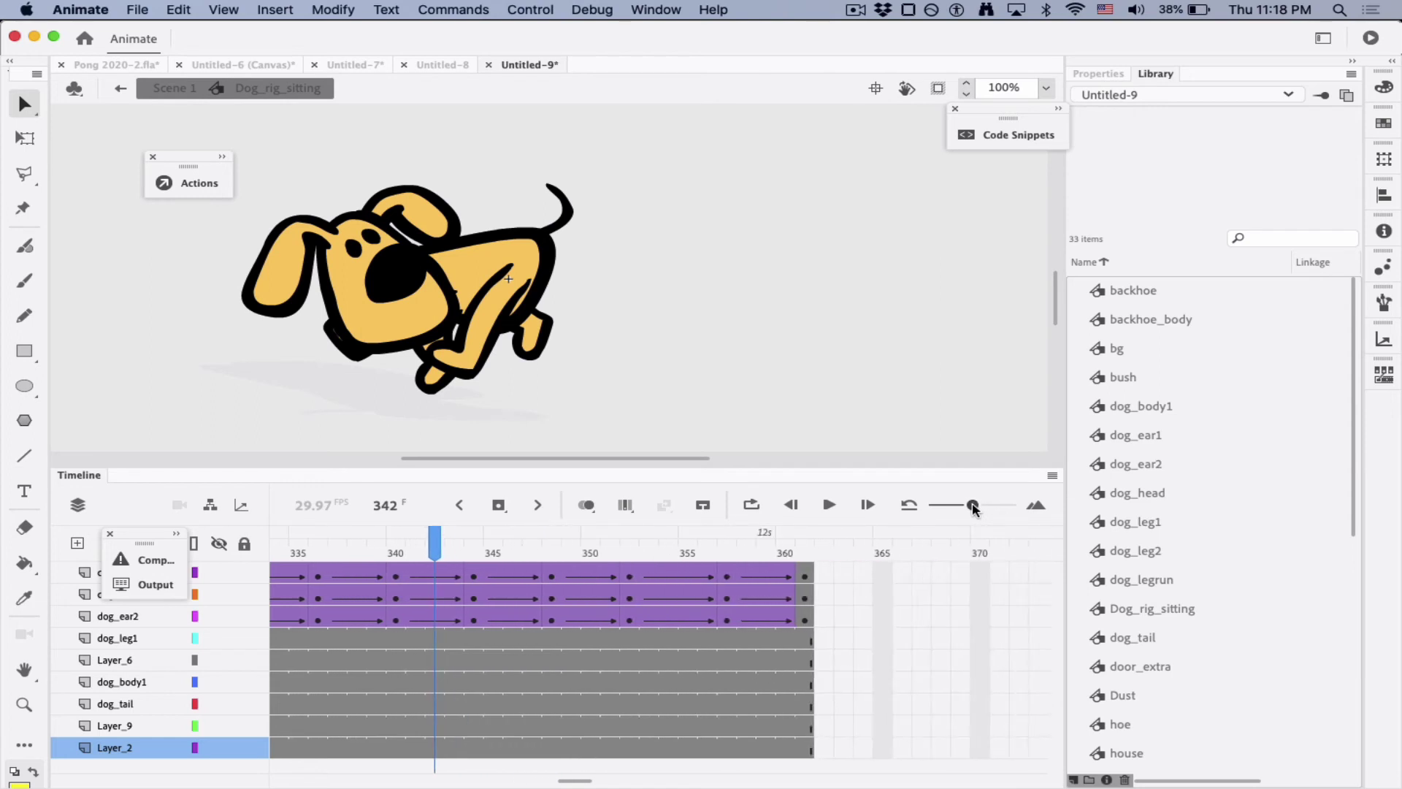
left_click_drag(595, 779, 486, 780)
left_click_drag(577, 539, 685, 557)
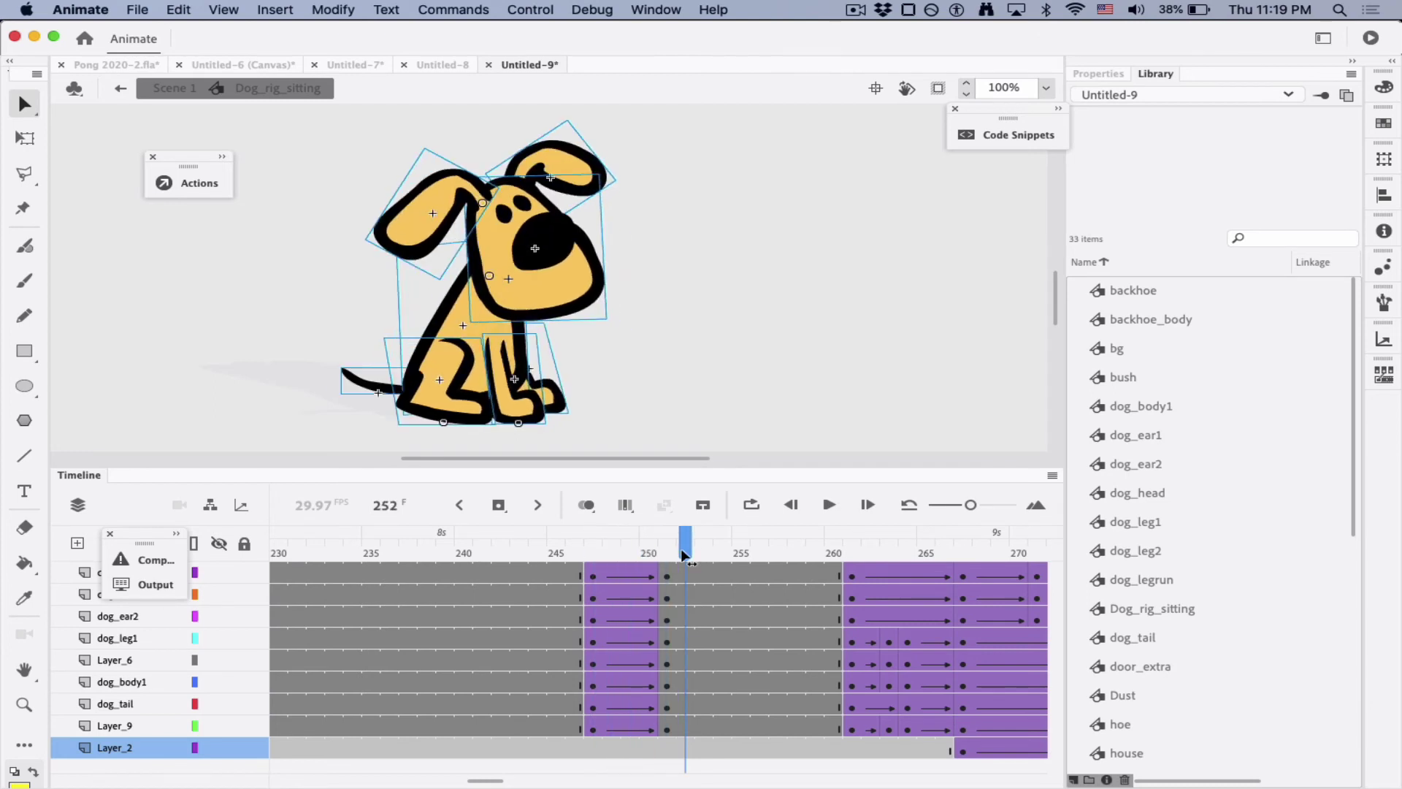
At frame 251 on dog_ear1, free-transform the puppy's left ear much larger
left_click(108, 537)
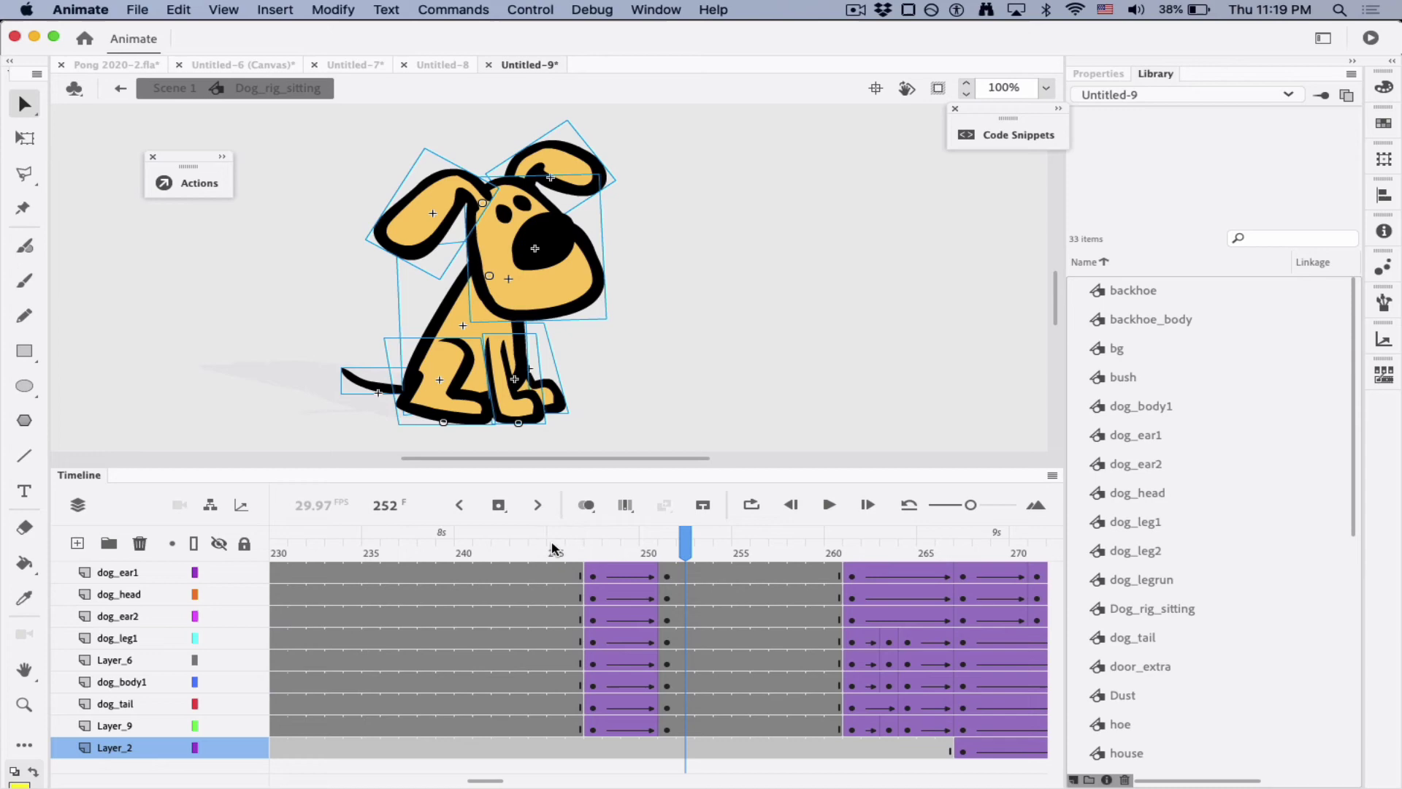
left_click_drag(556, 548, 657, 551)
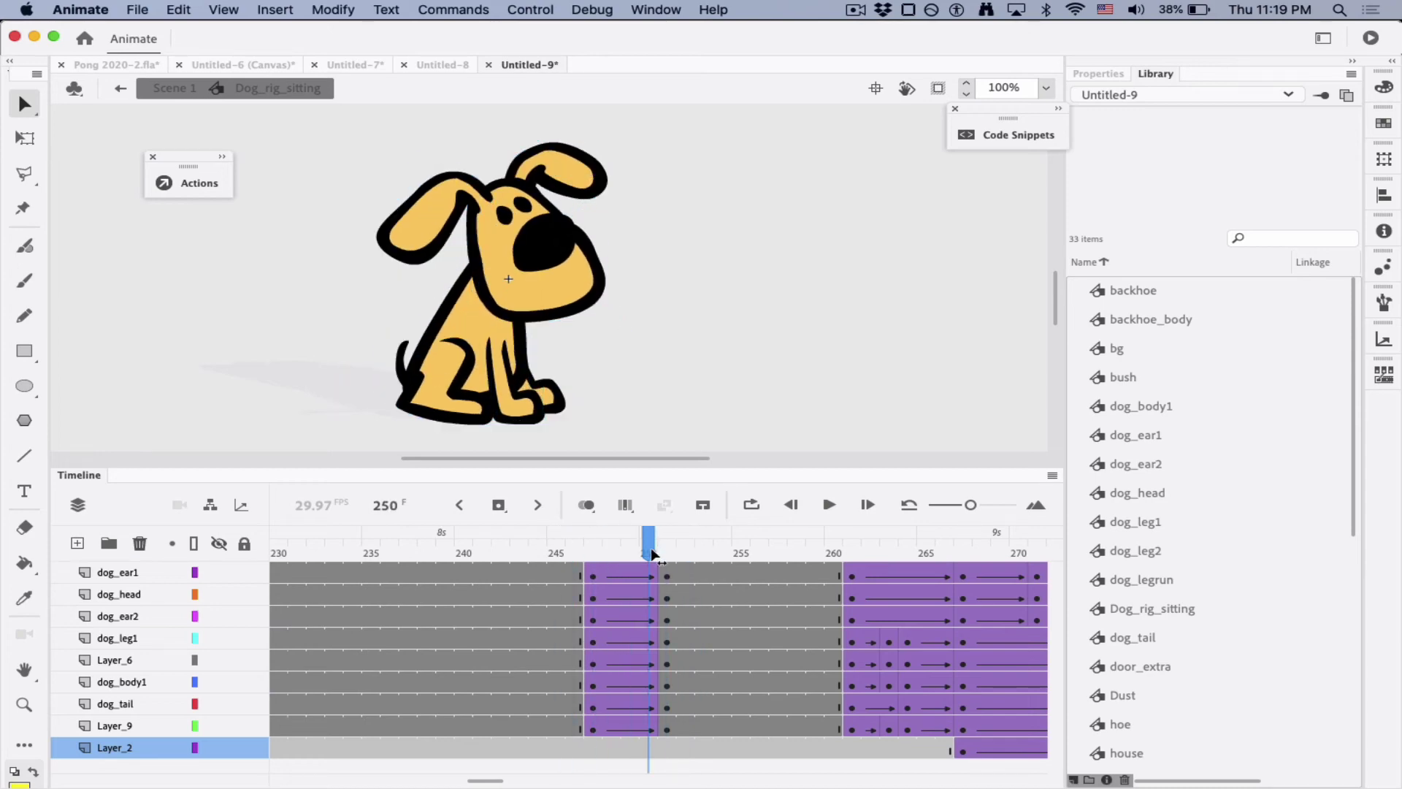
left_click(591, 575)
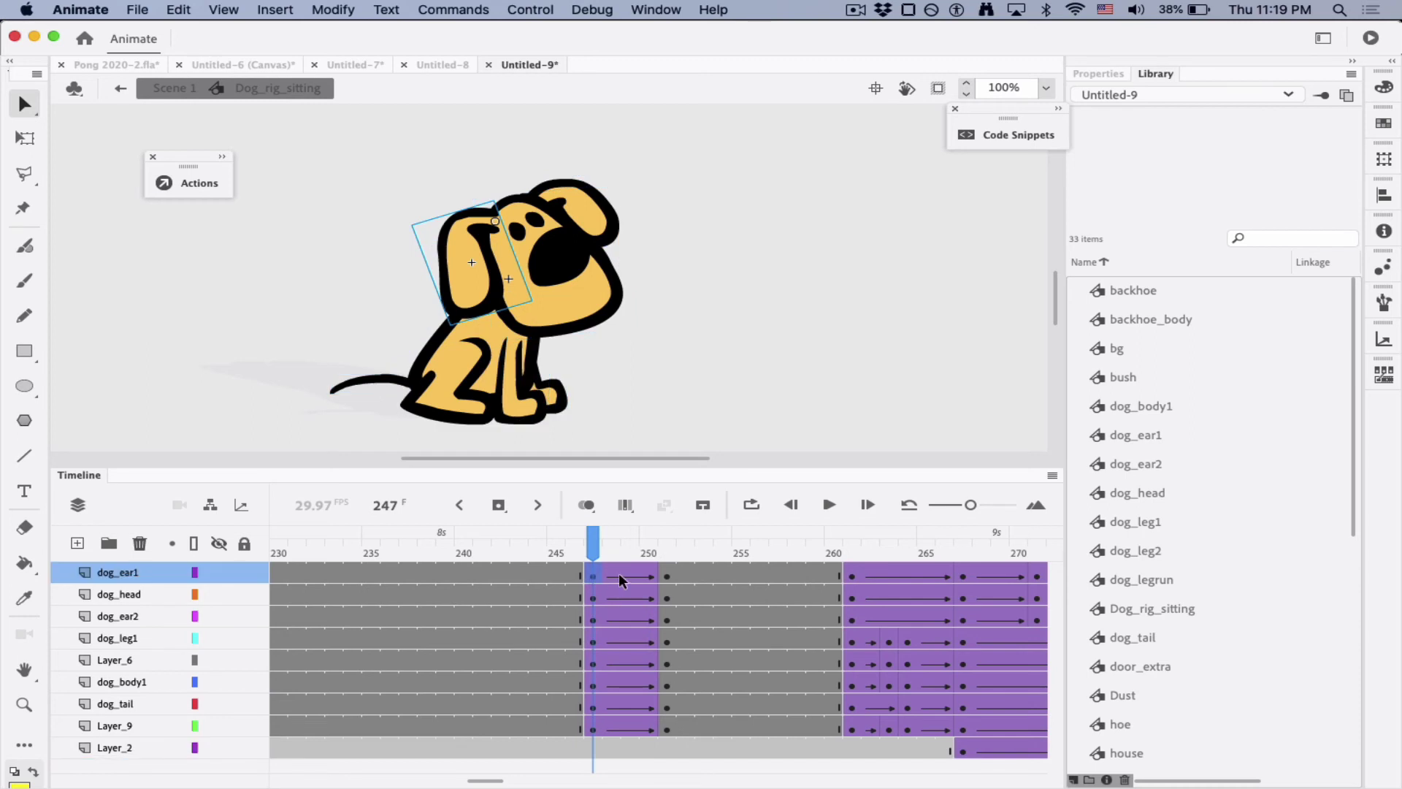
left_click(666, 578)
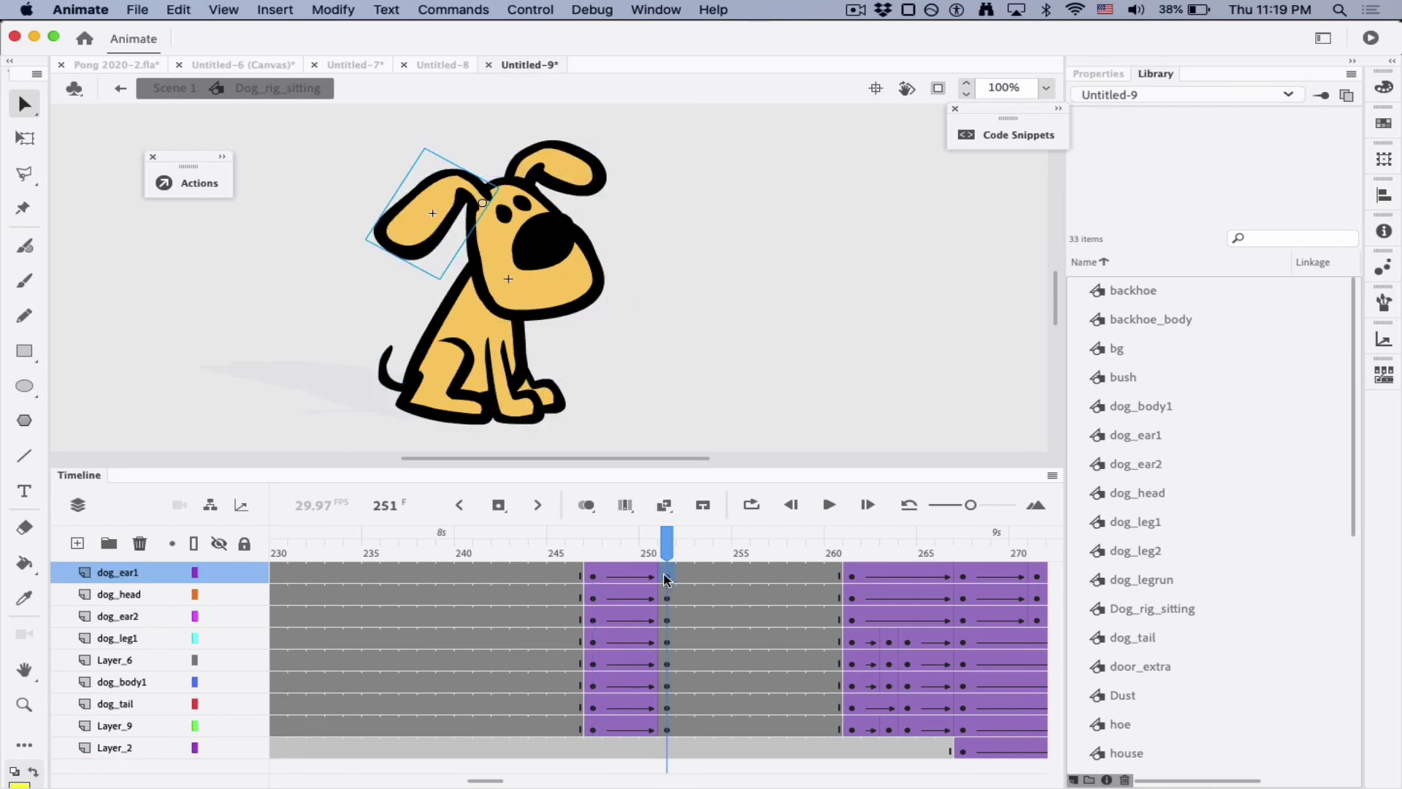
left_click(596, 575)
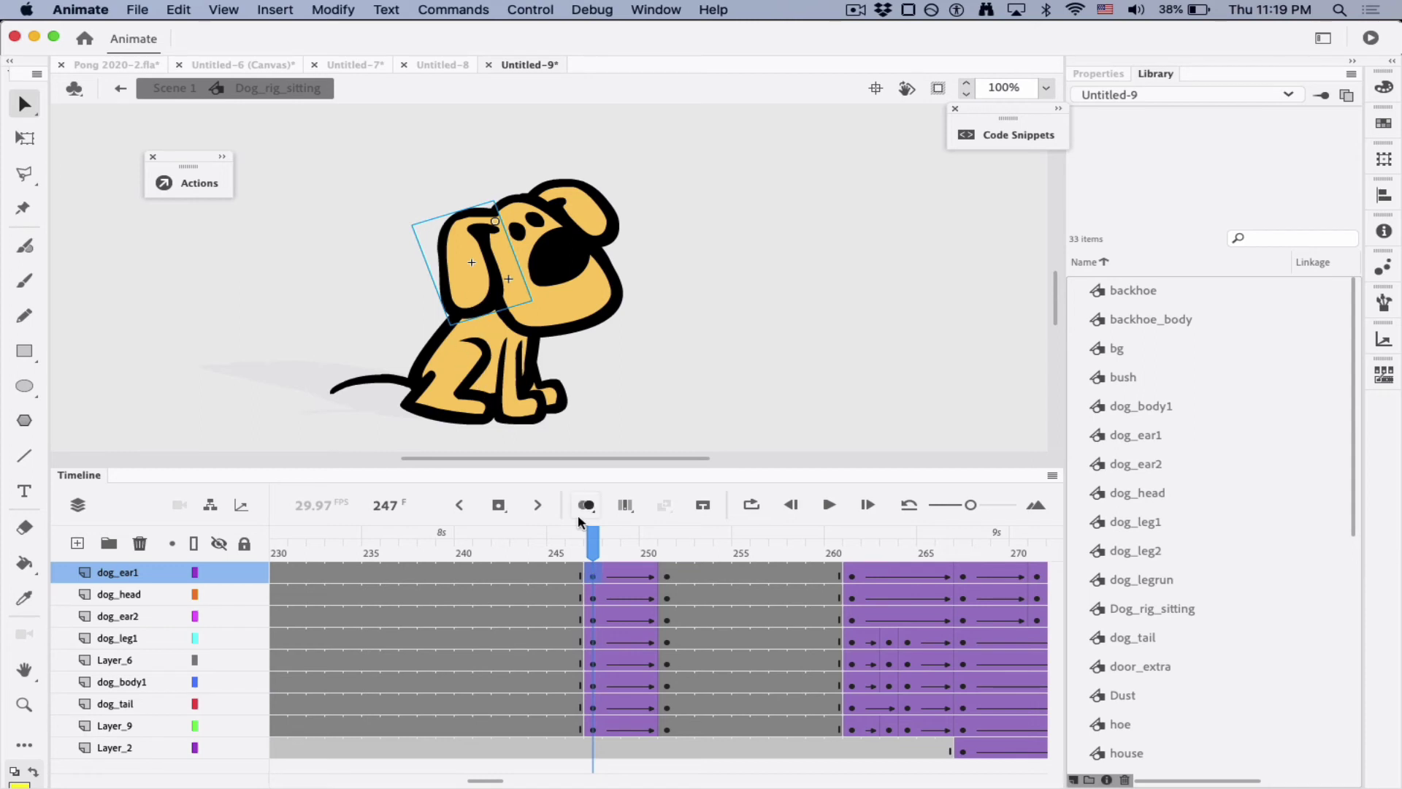
left_click(667, 577)
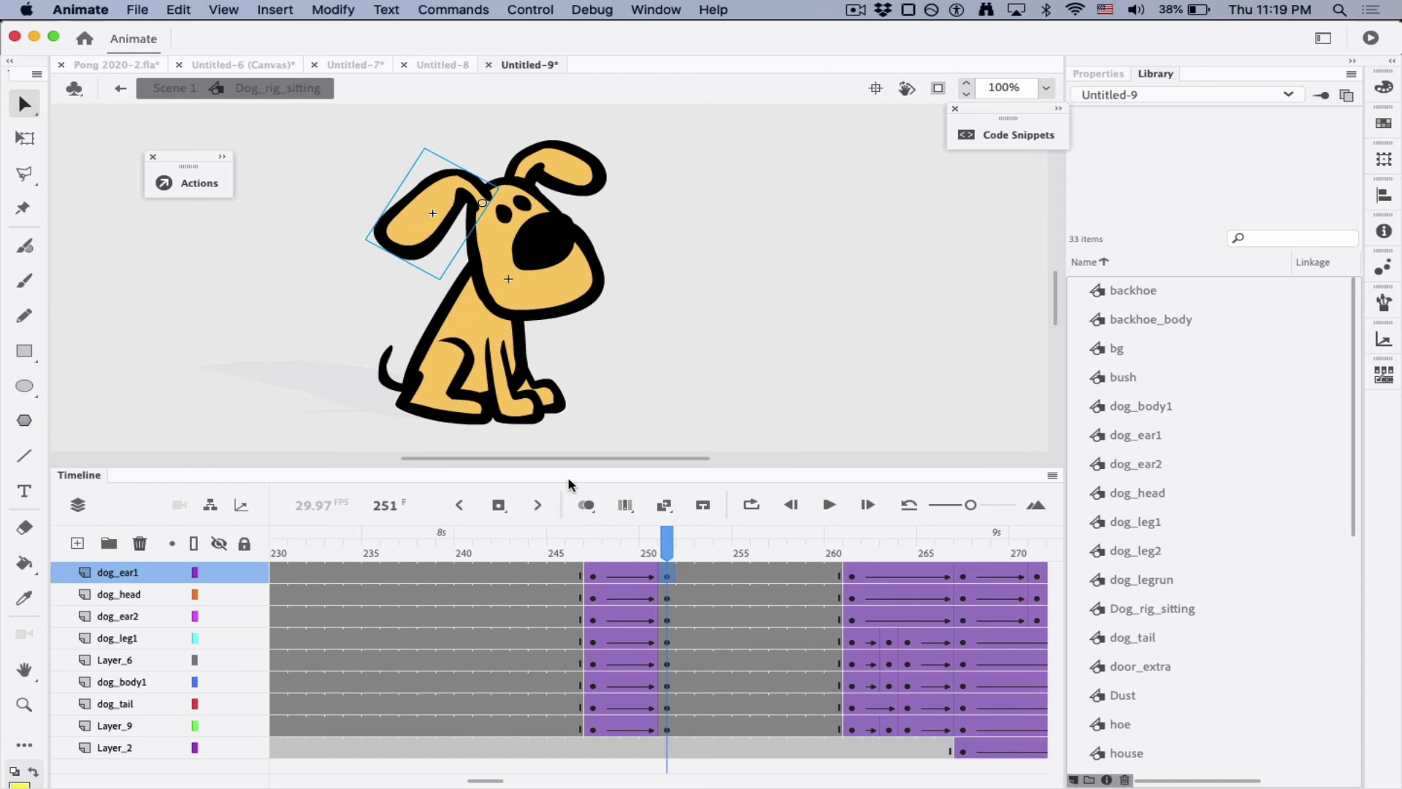
left_click(24, 139)
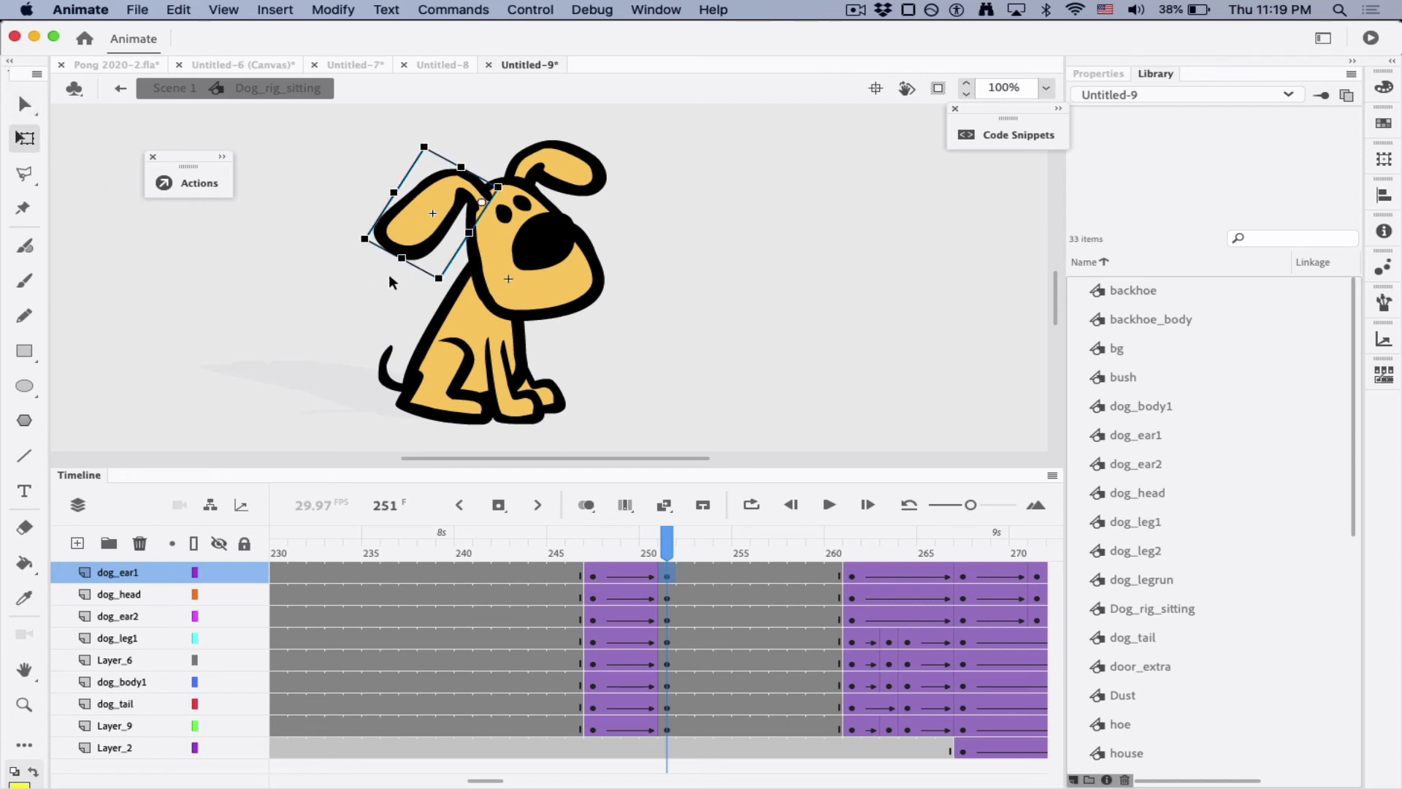
left_click_drag(362, 237, 326, 167)
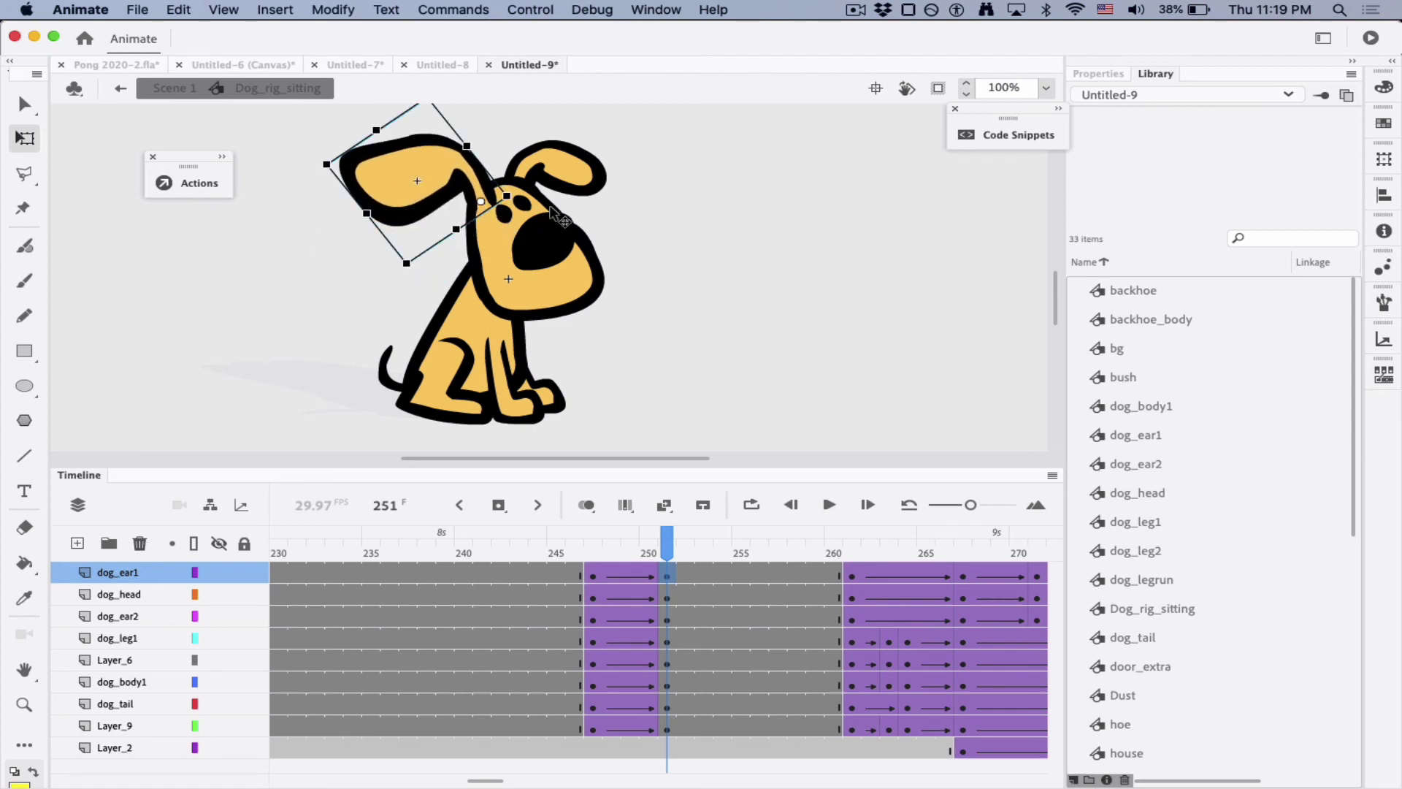
Isolate the right ear (dog_ear2) and scale it up with Free Transform
left_click(571, 194)
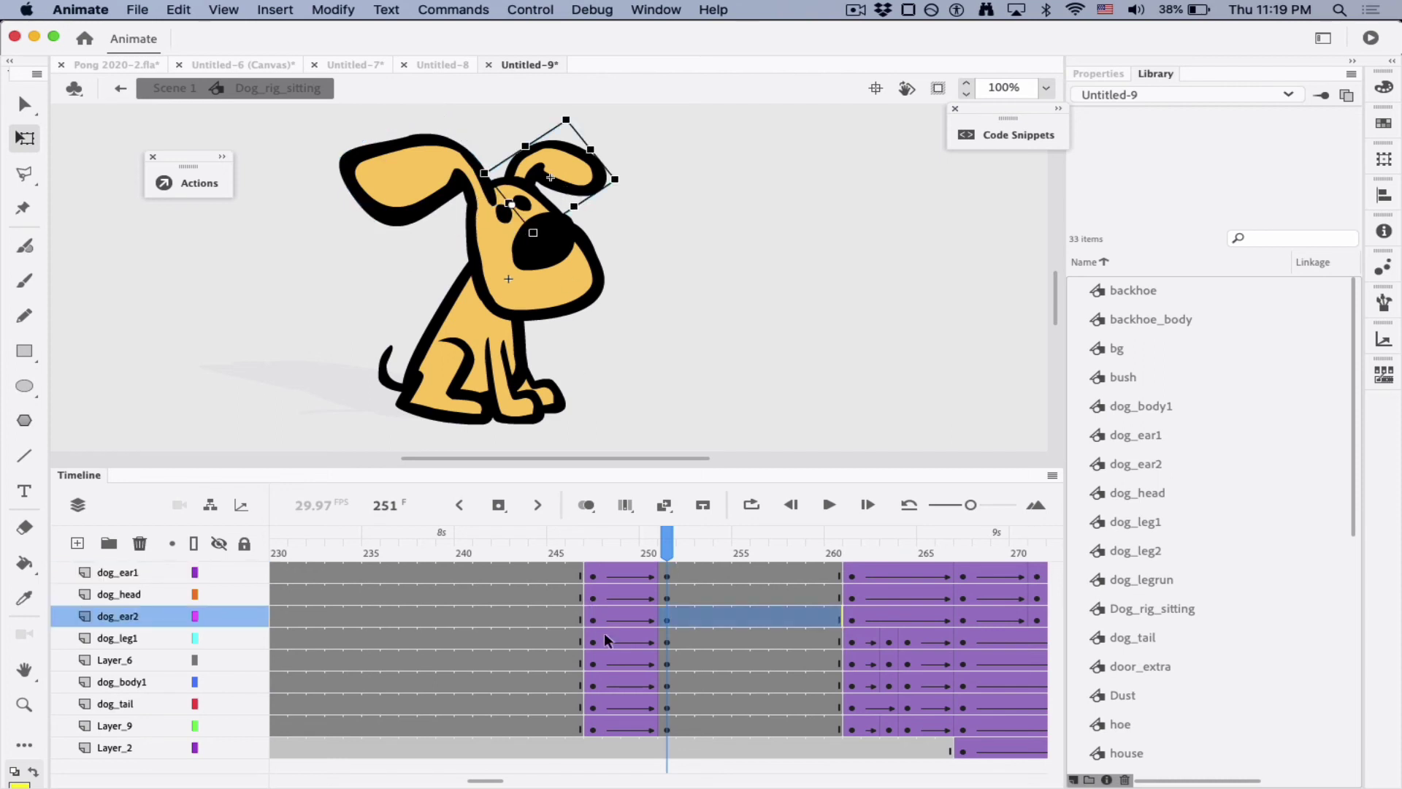
left_click(221, 617)
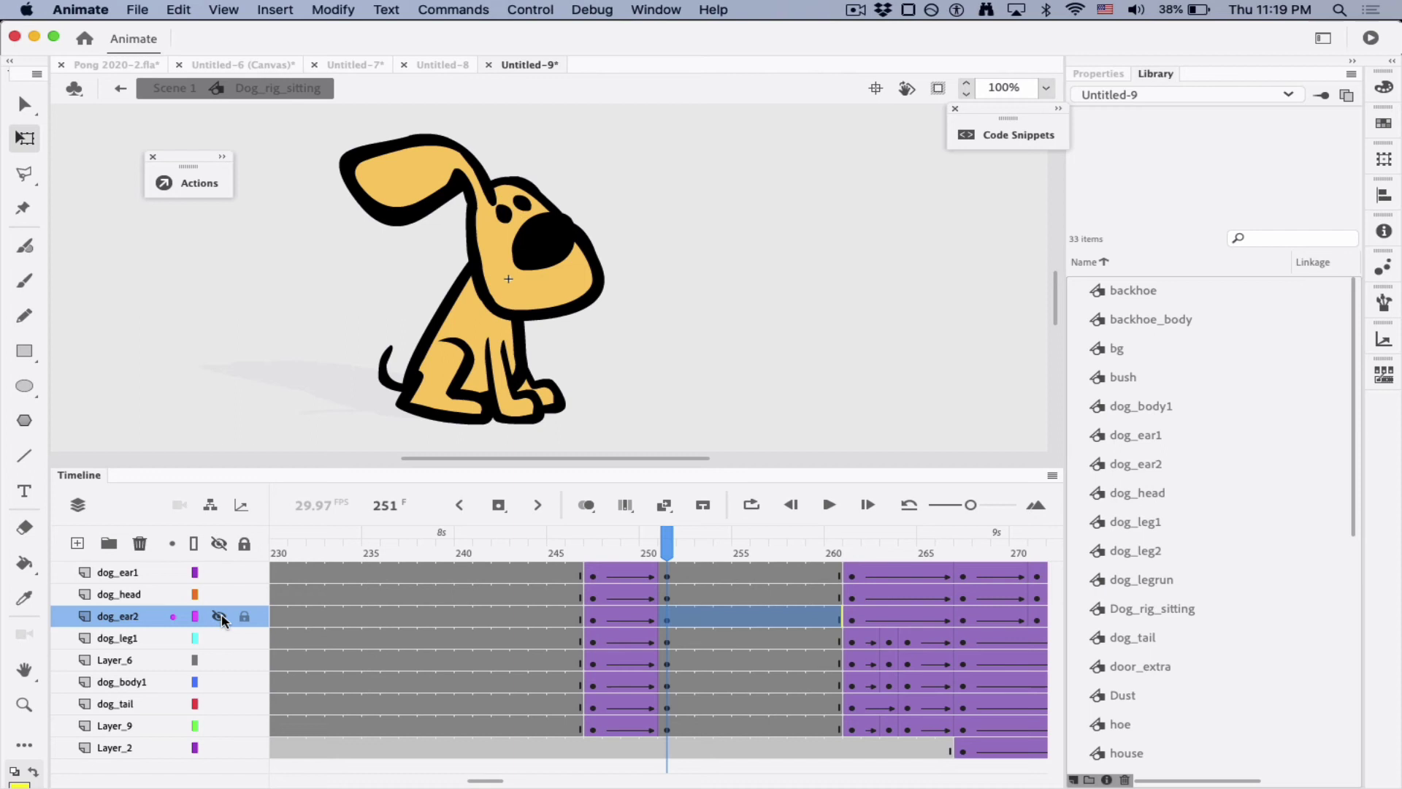
left_click(220, 616, "alt")
left_click(221, 617, "alt")
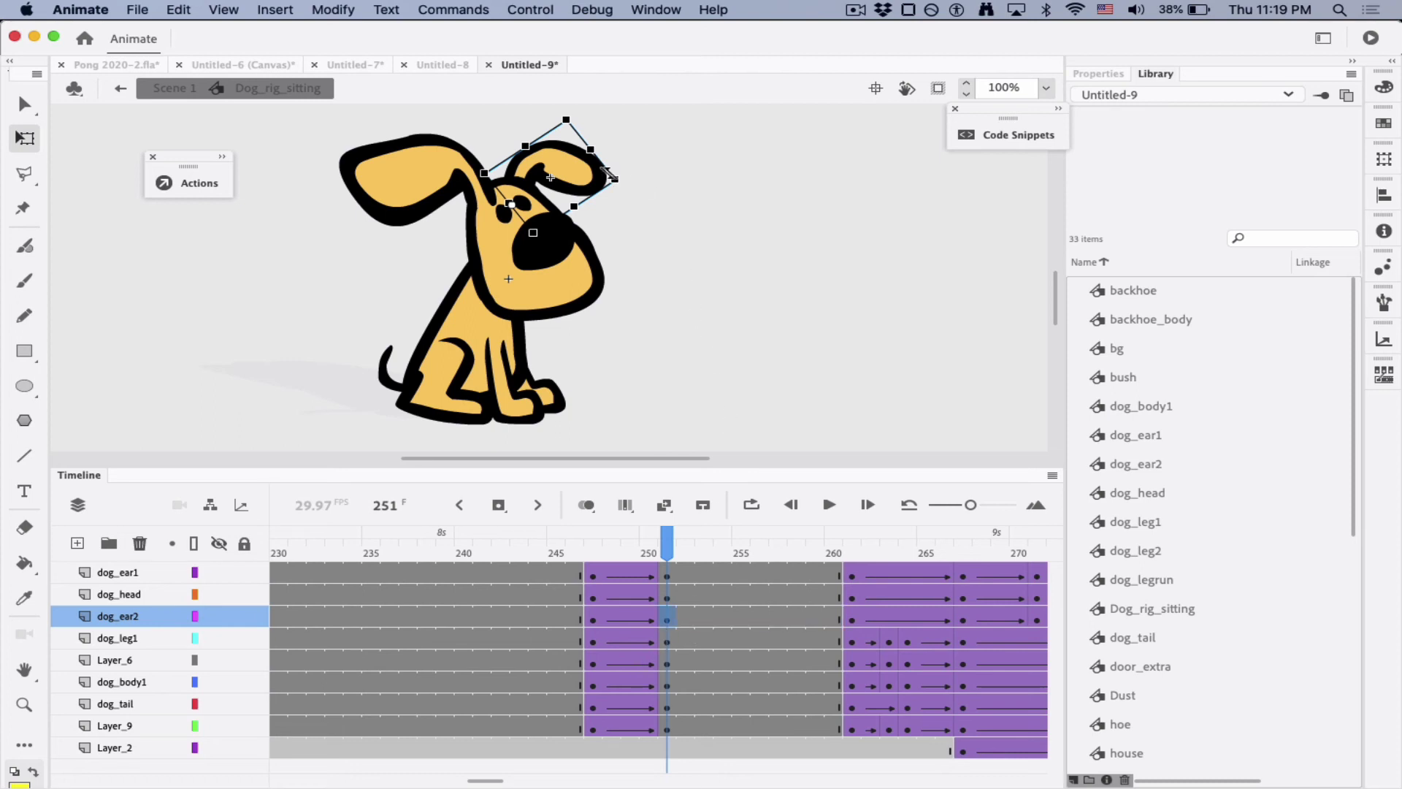
scroll(627, 276, "down", 2)
scroll(628, 277, "up", 3)
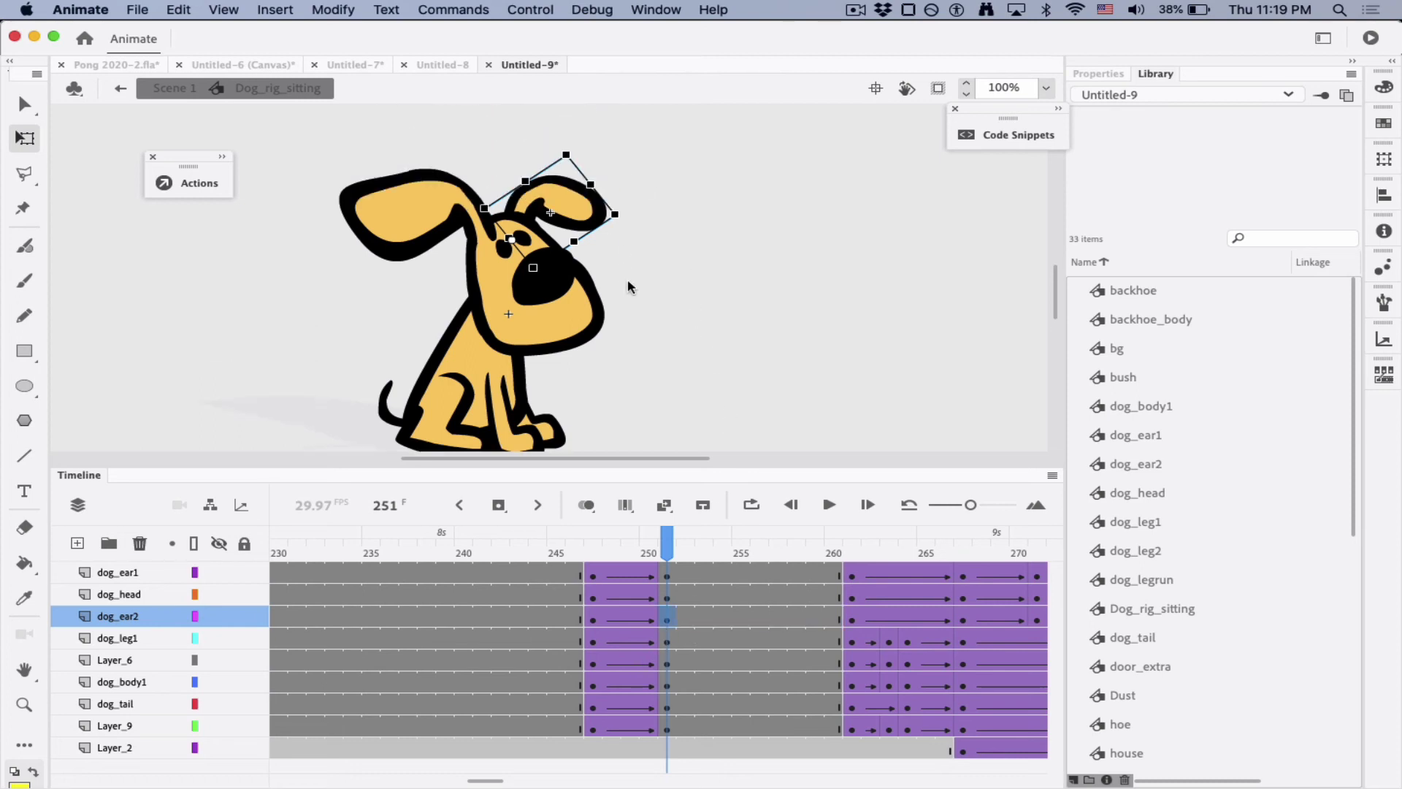
left_click_drag(615, 214, 664, 109)
Preview the ear motion, then enlarge the left ear further at frame 251
scroll(664, 327, "up", 4)
scroll(665, 326, "down", 2)
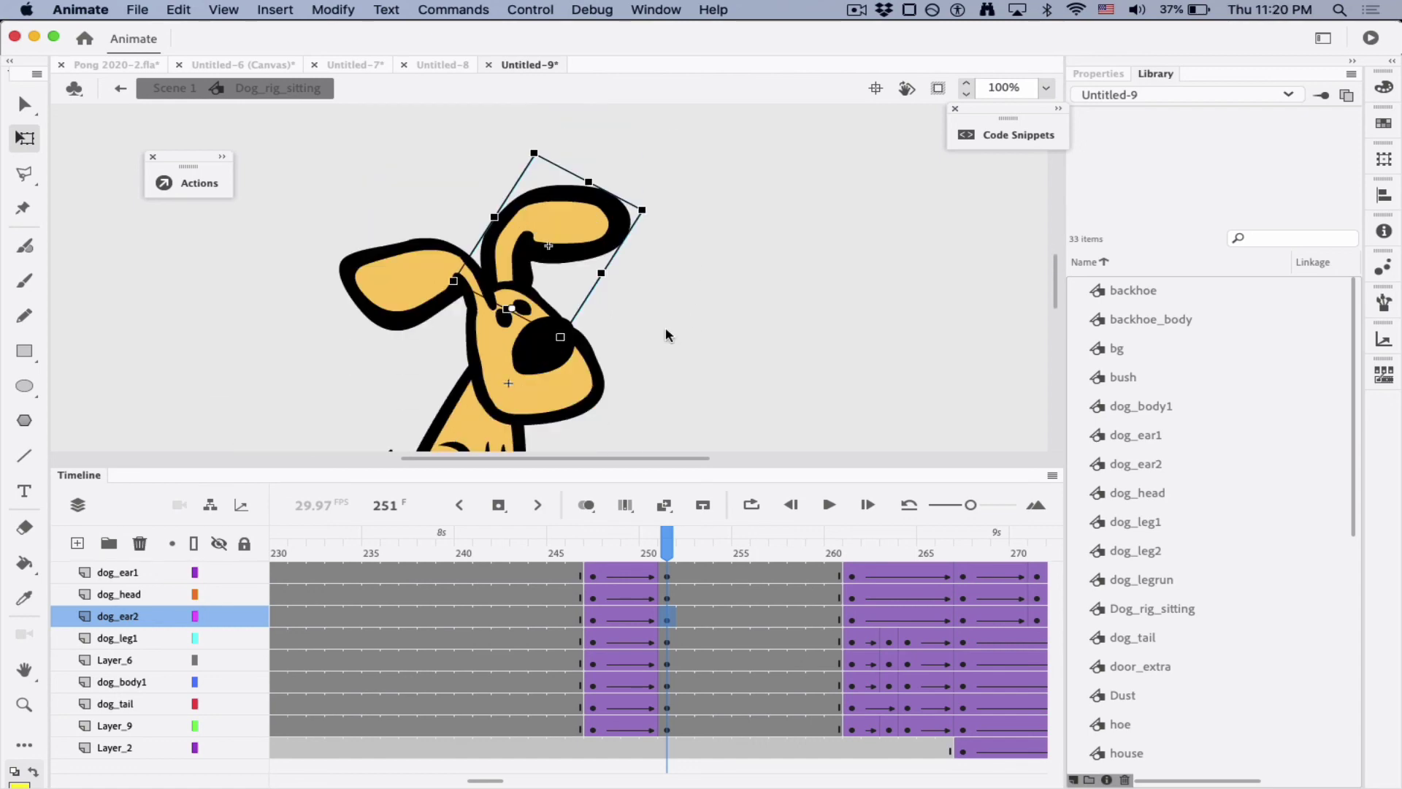
scroll(665, 335, "down", 3)
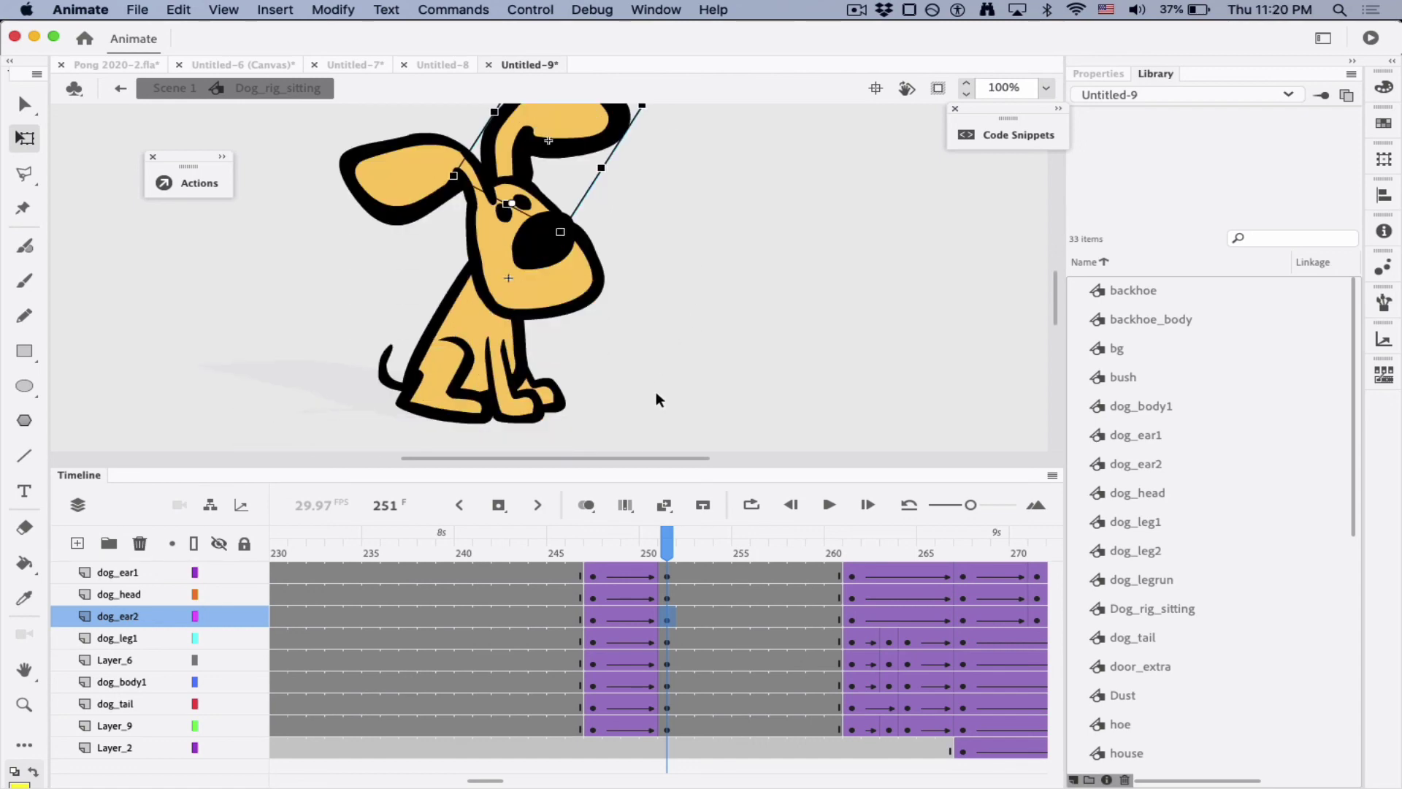
scroll(656, 398, "up", 1)
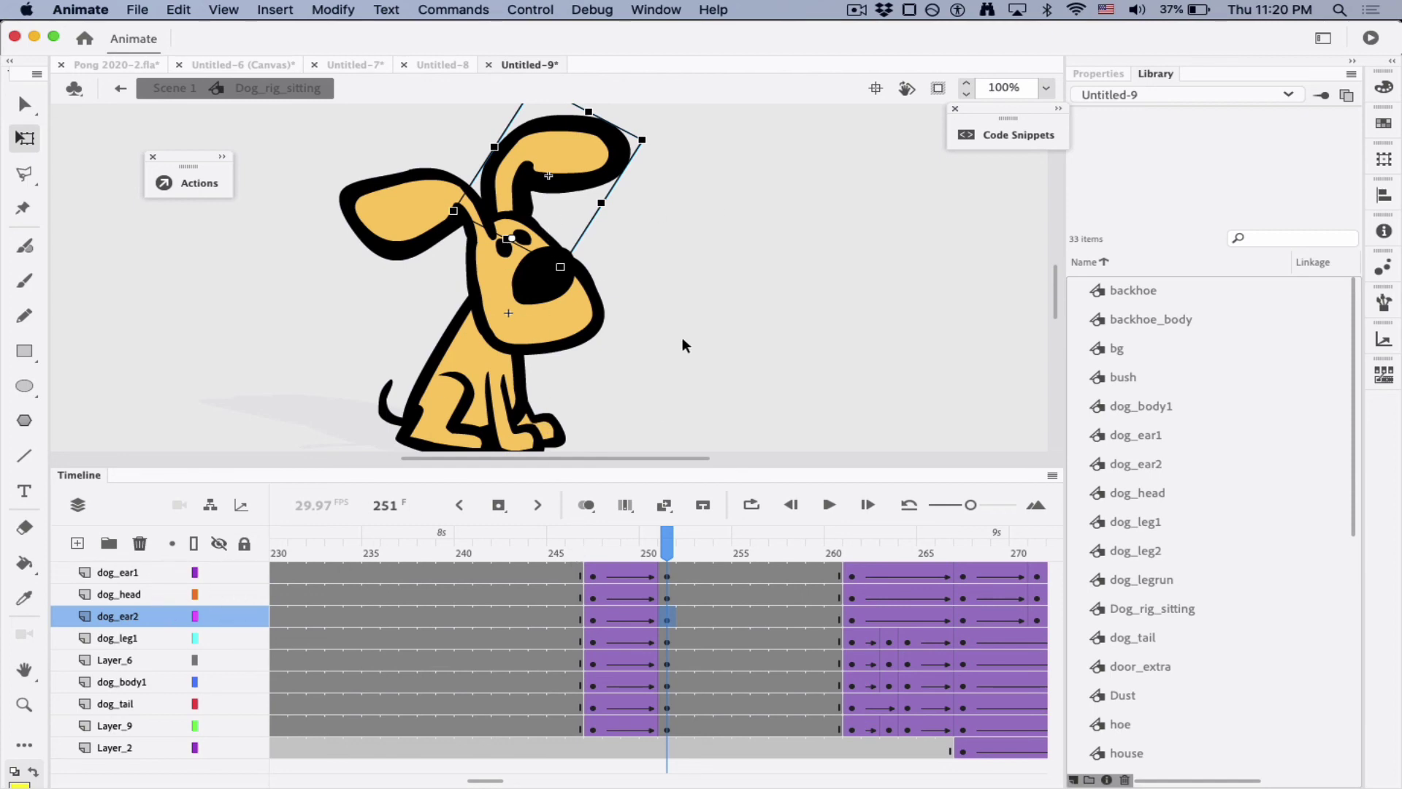
left_click_drag(541, 555, 719, 559)
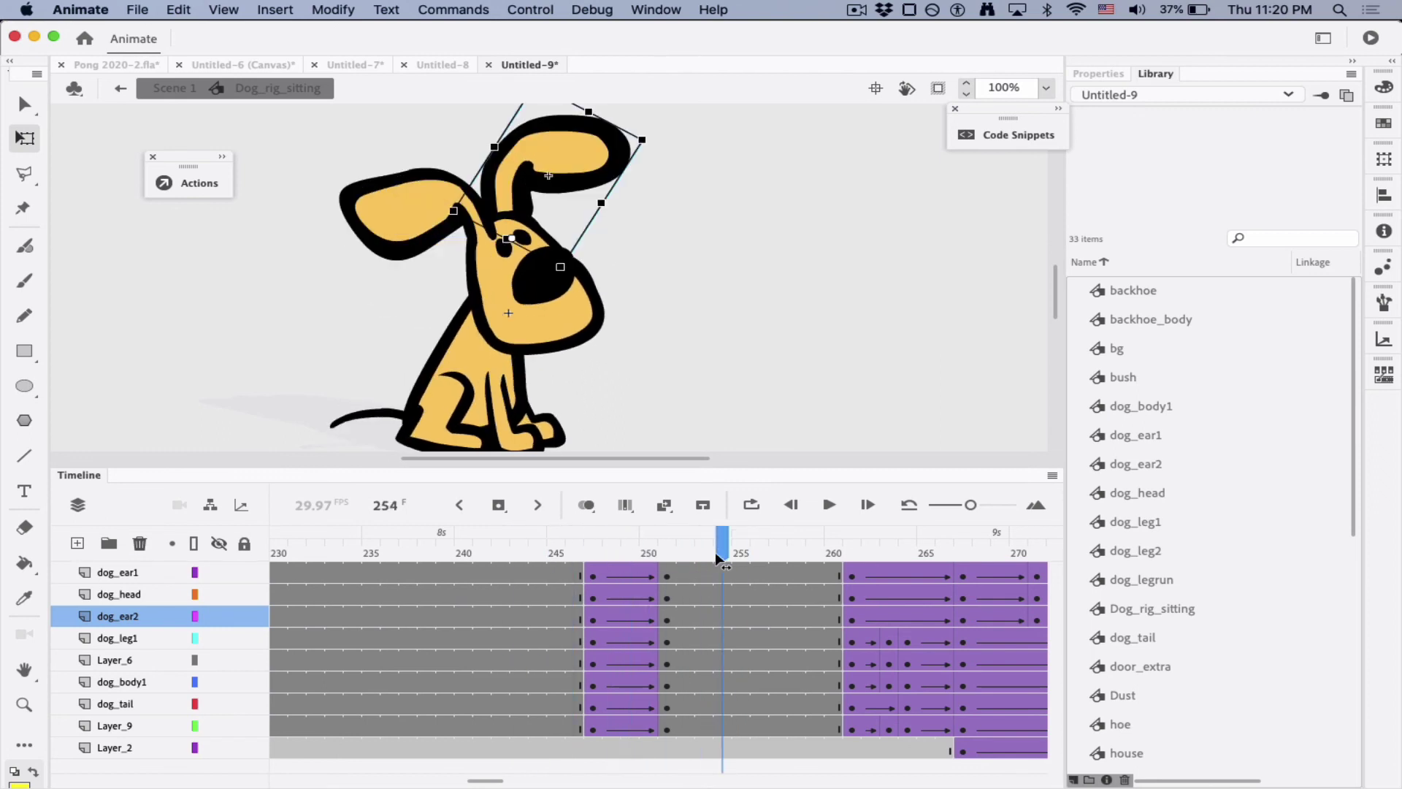
left_click(667, 576)
left_click_drag(326, 199, 263, 149)
Scale the right ear larger toward the top-right and nudge it slightly down-left
left_click(621, 161)
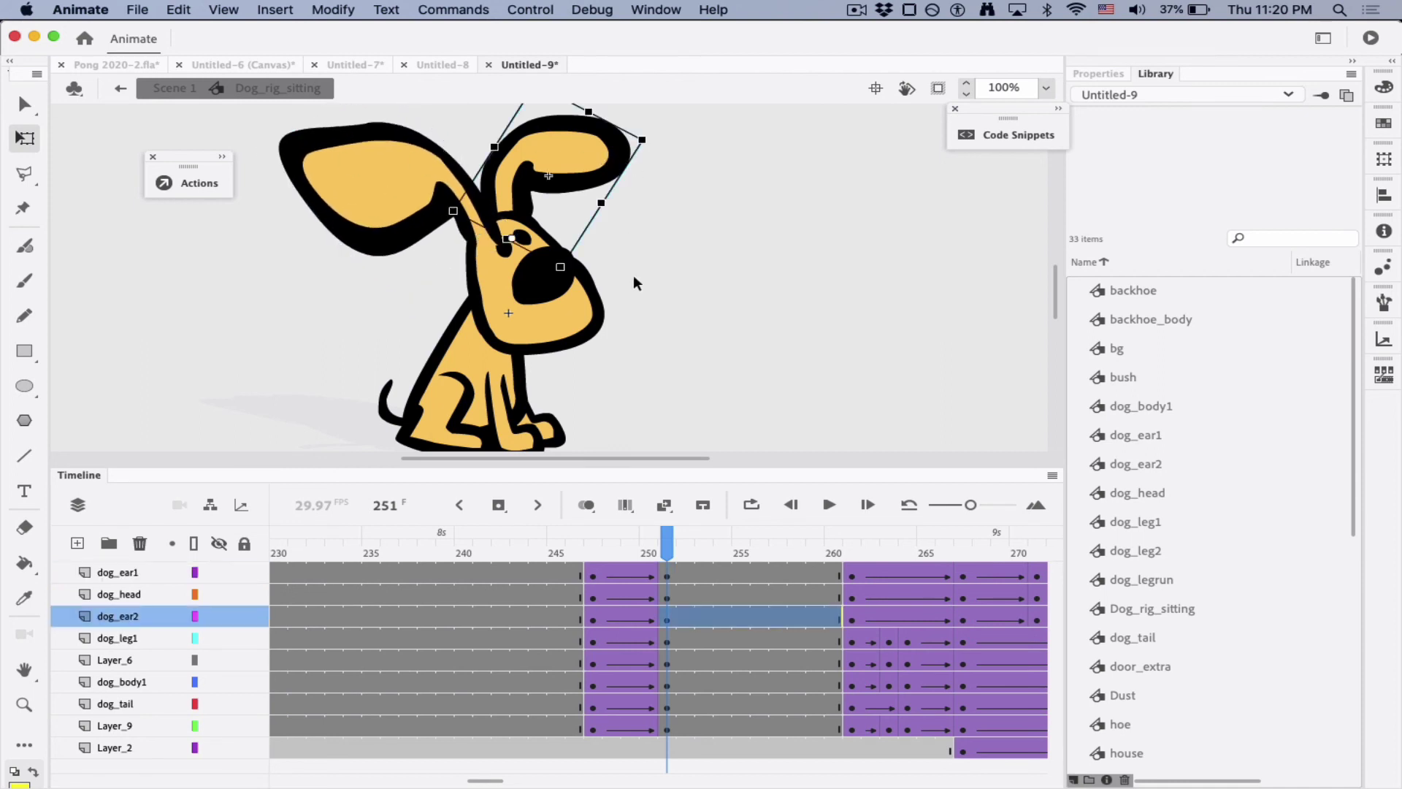
scroll(639, 305, "down", 2)
scroll(640, 304, "up", 4)
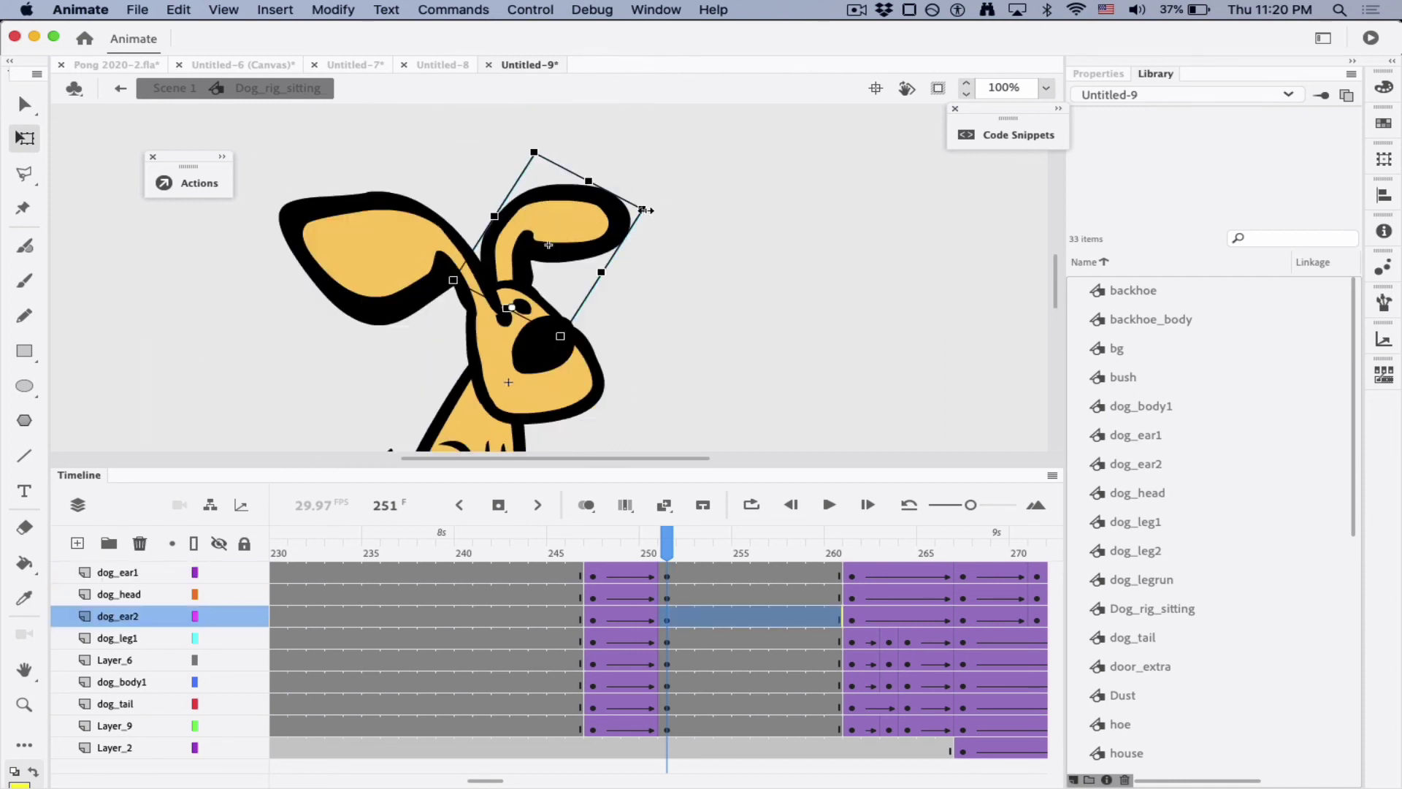
left_click_drag(660, 197, 708, 143)
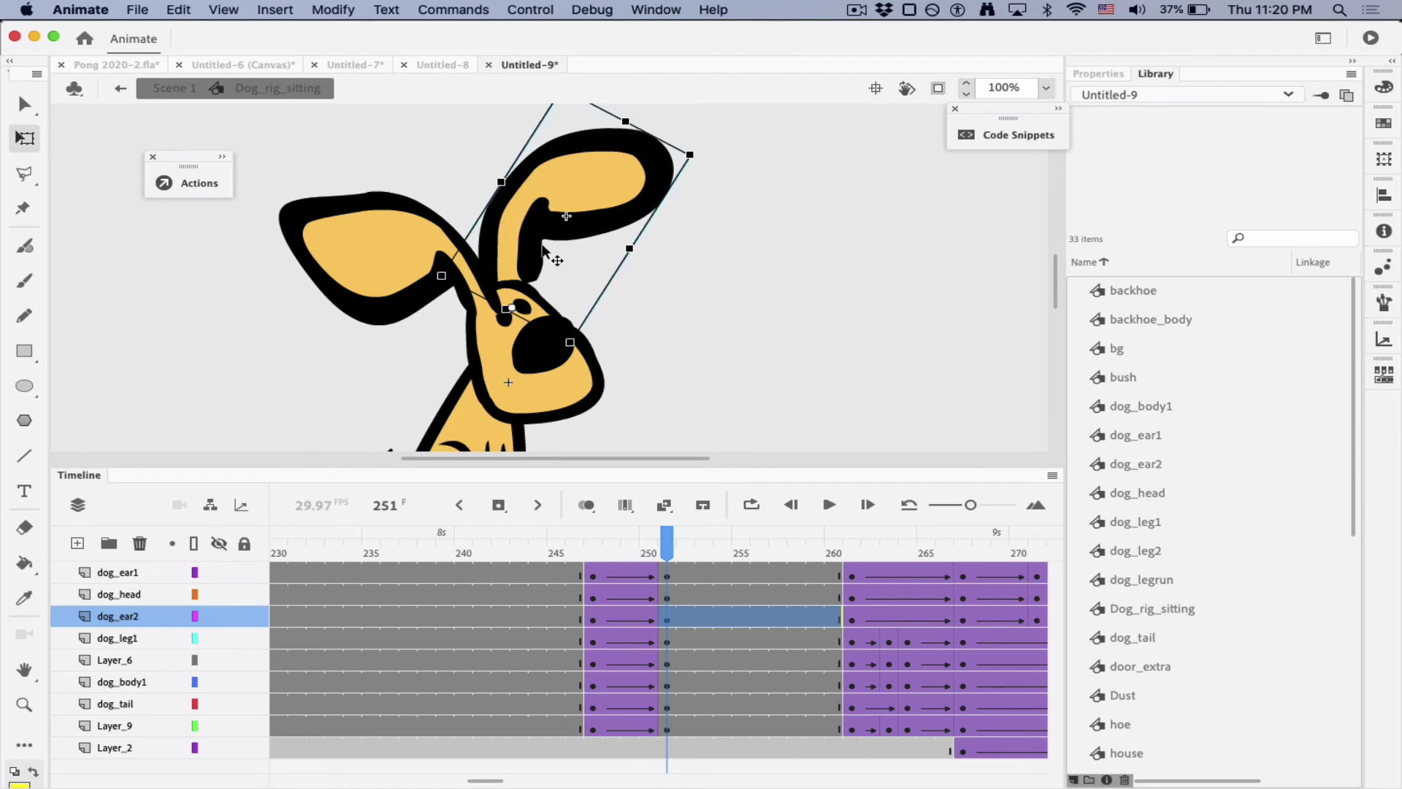
left_click_drag(556, 237, 552, 243)
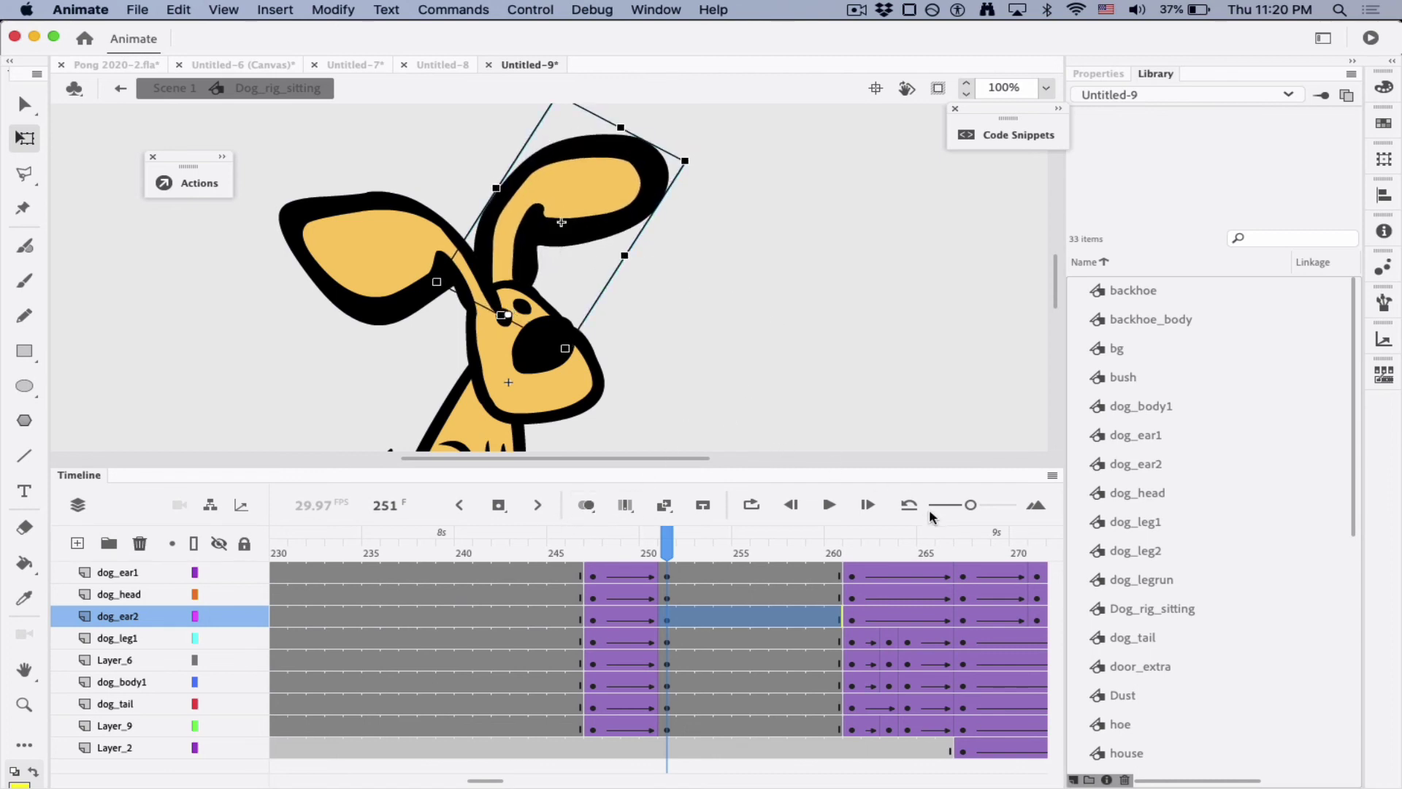
left_click(782, 510)
left_click(788, 509)
left_click(792, 507)
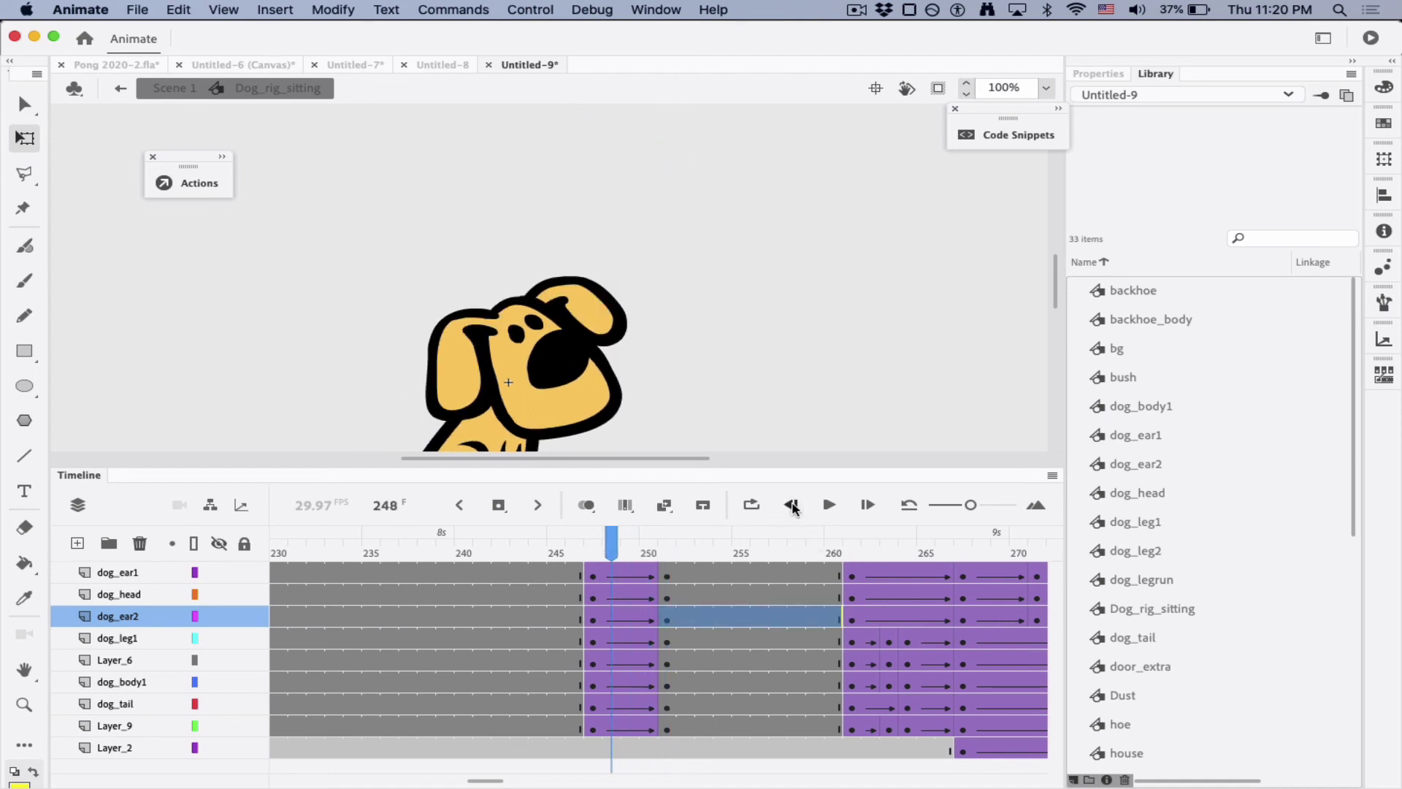
left_click(794, 509)
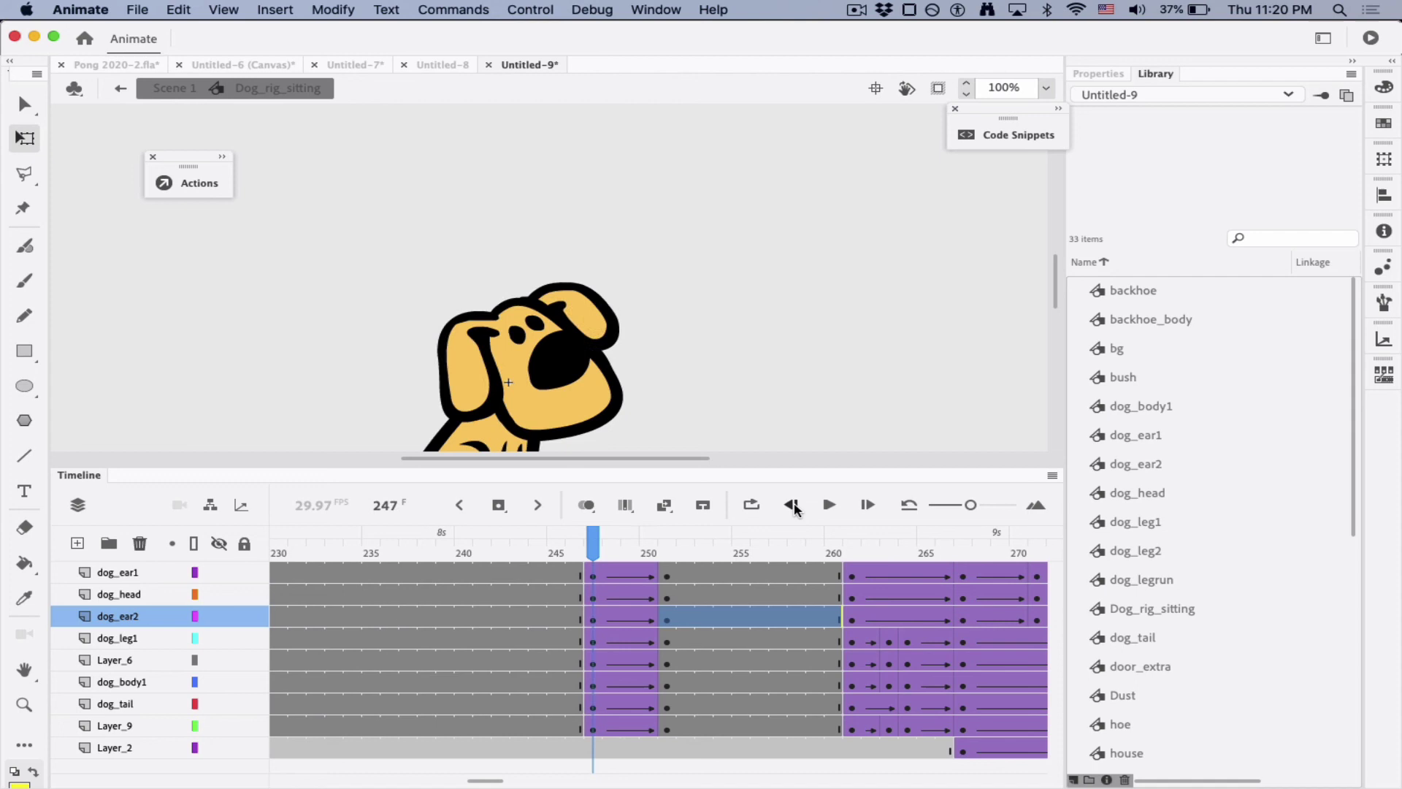
left_click(794, 509)
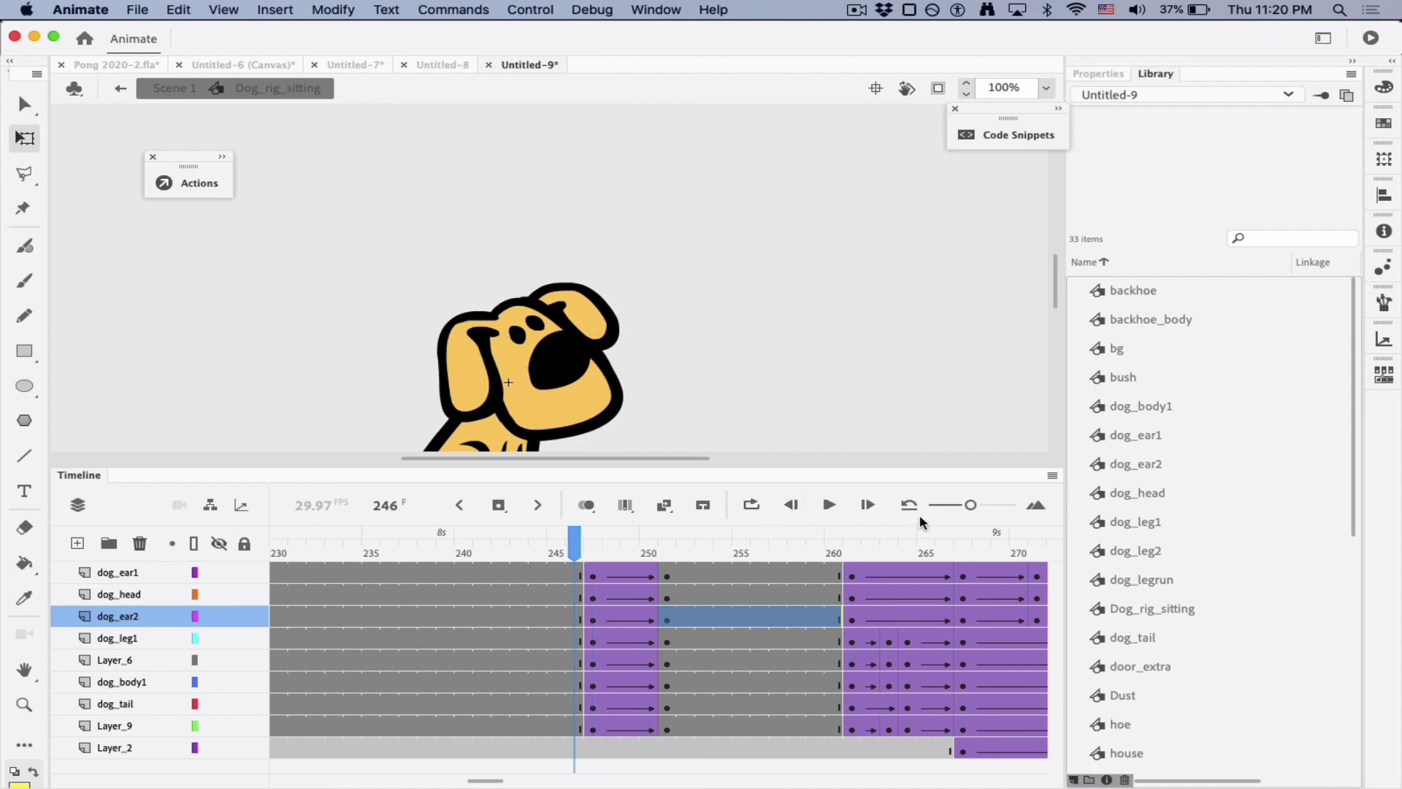
key("super+Return")
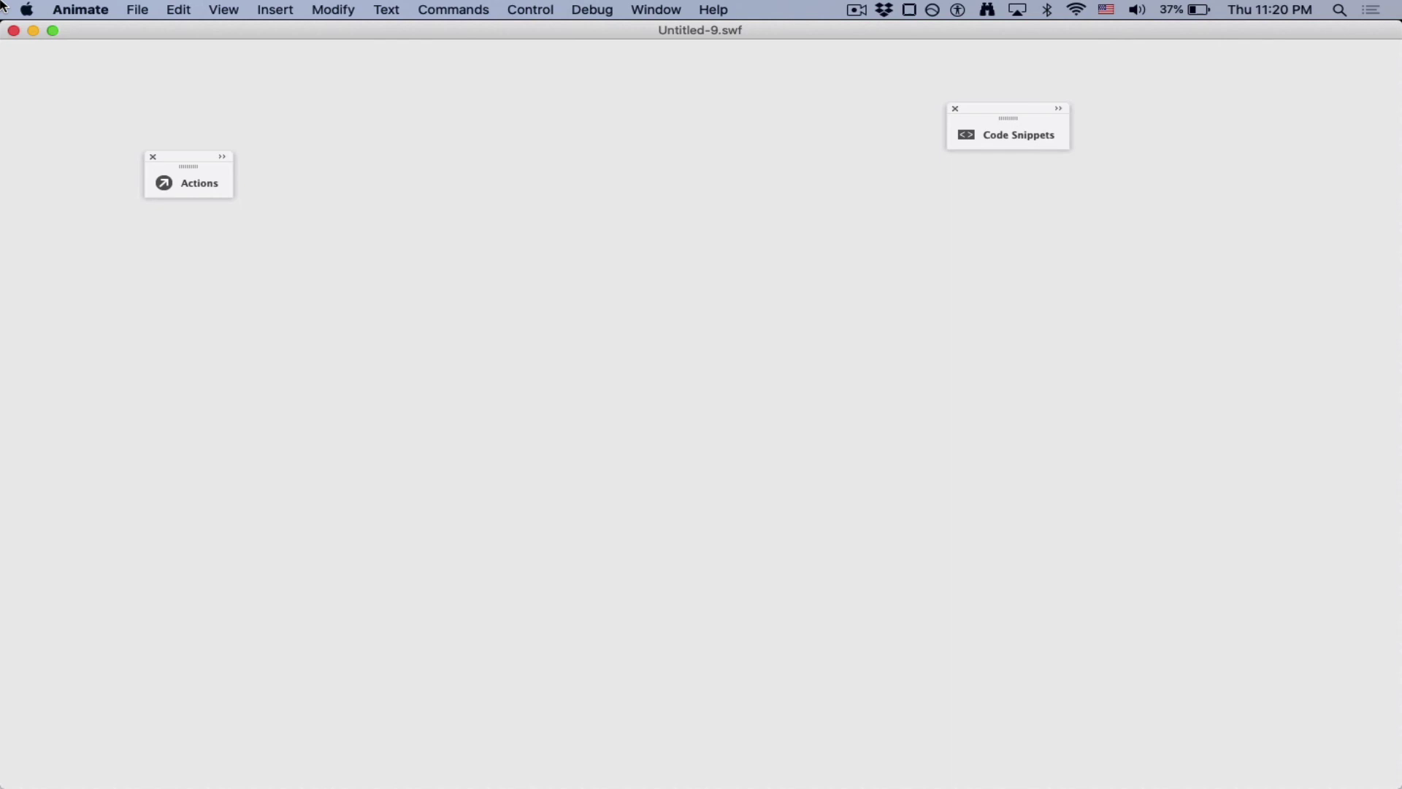
left_click(13, 30)
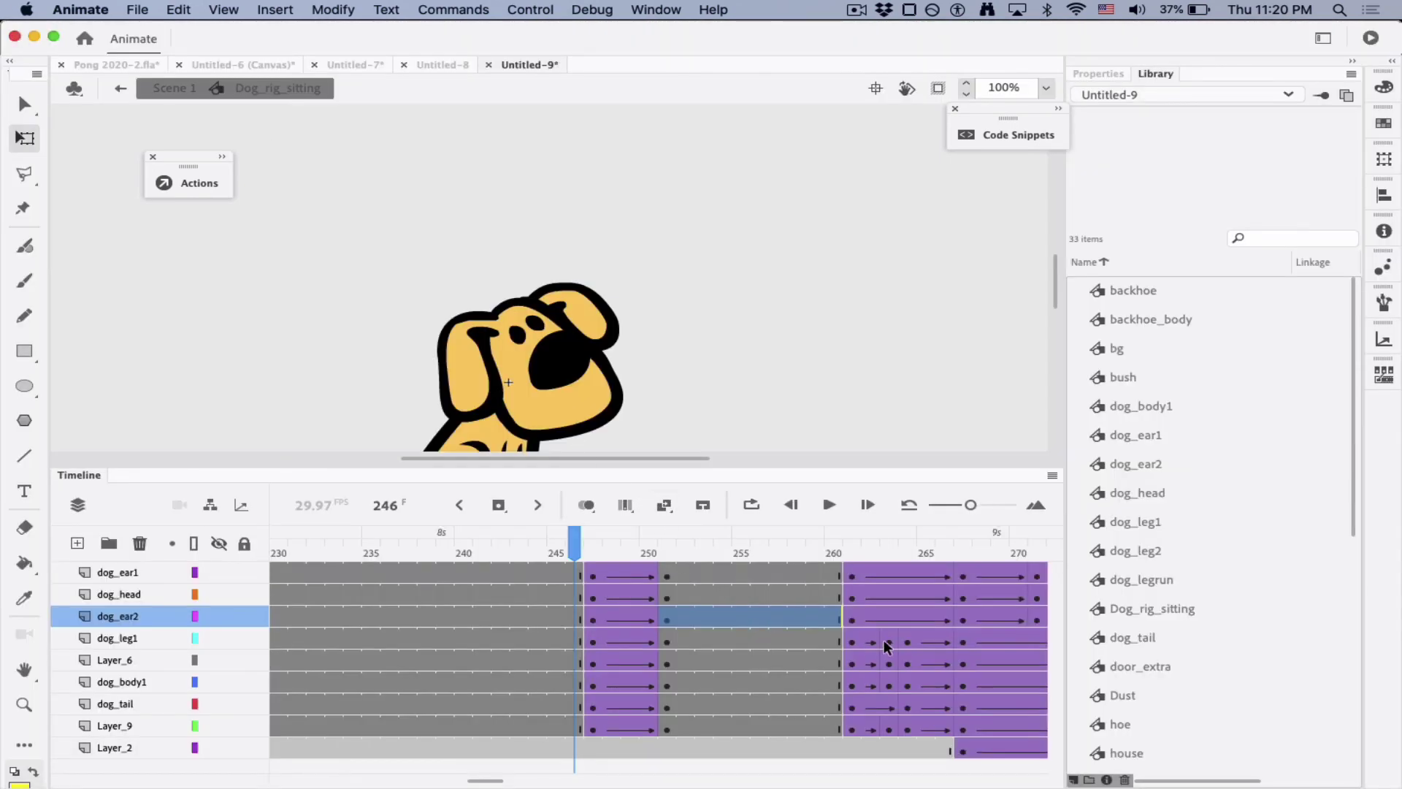
left_click(1128, 438)
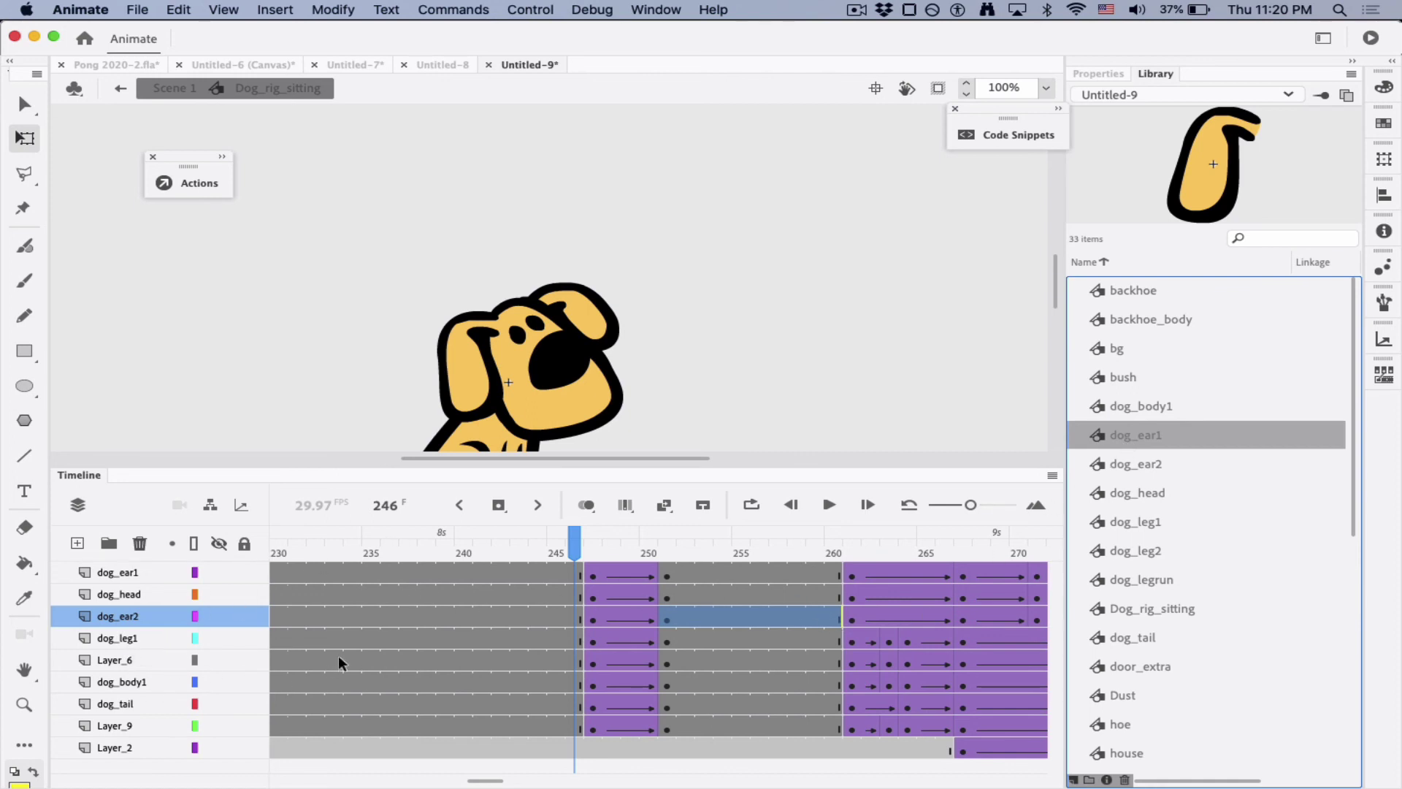
left_click(136, 10)
left_click(139, 10)
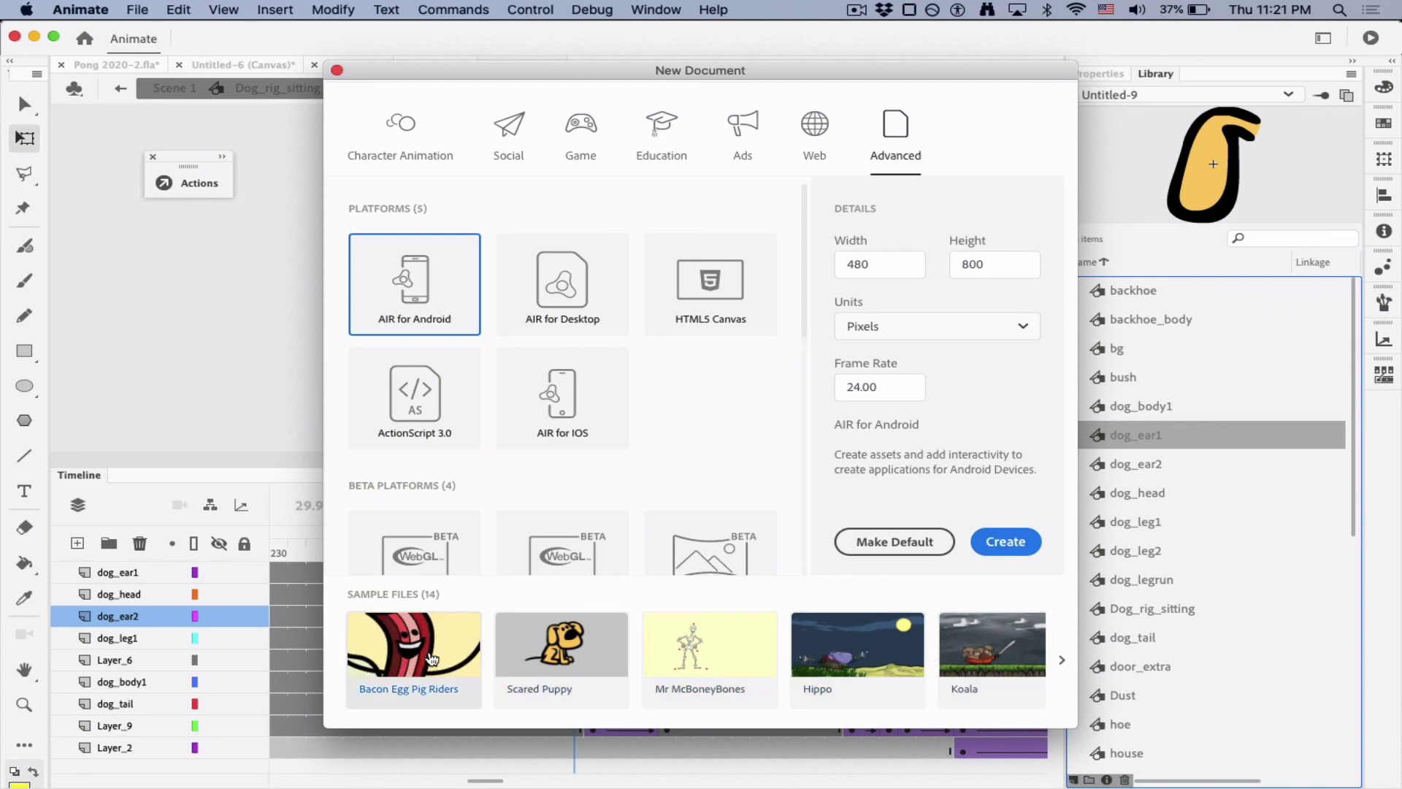
left_click(336, 71)
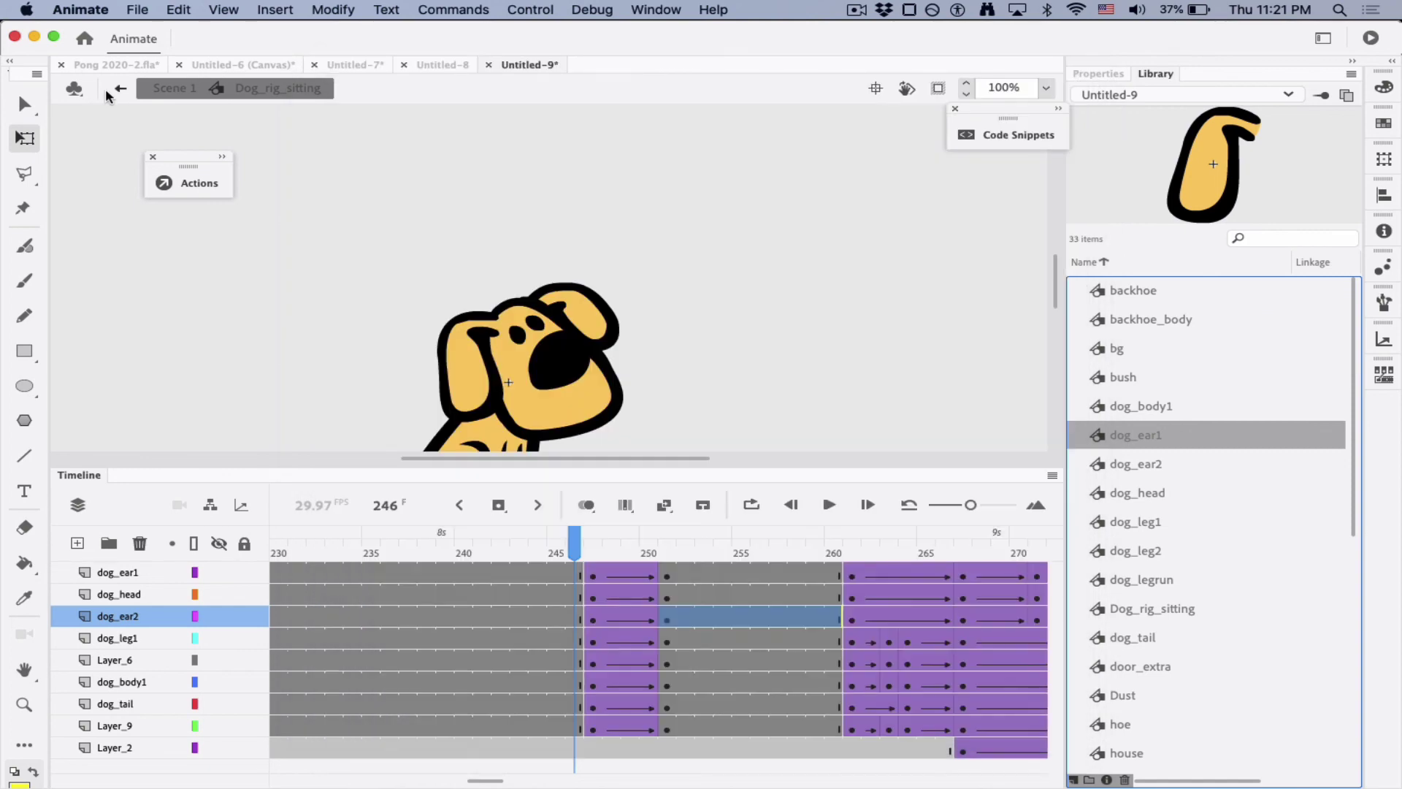
Switch to Pong 2020-2.fla and view frames 3 and 4 of the Actions layer
left_click(105, 64)
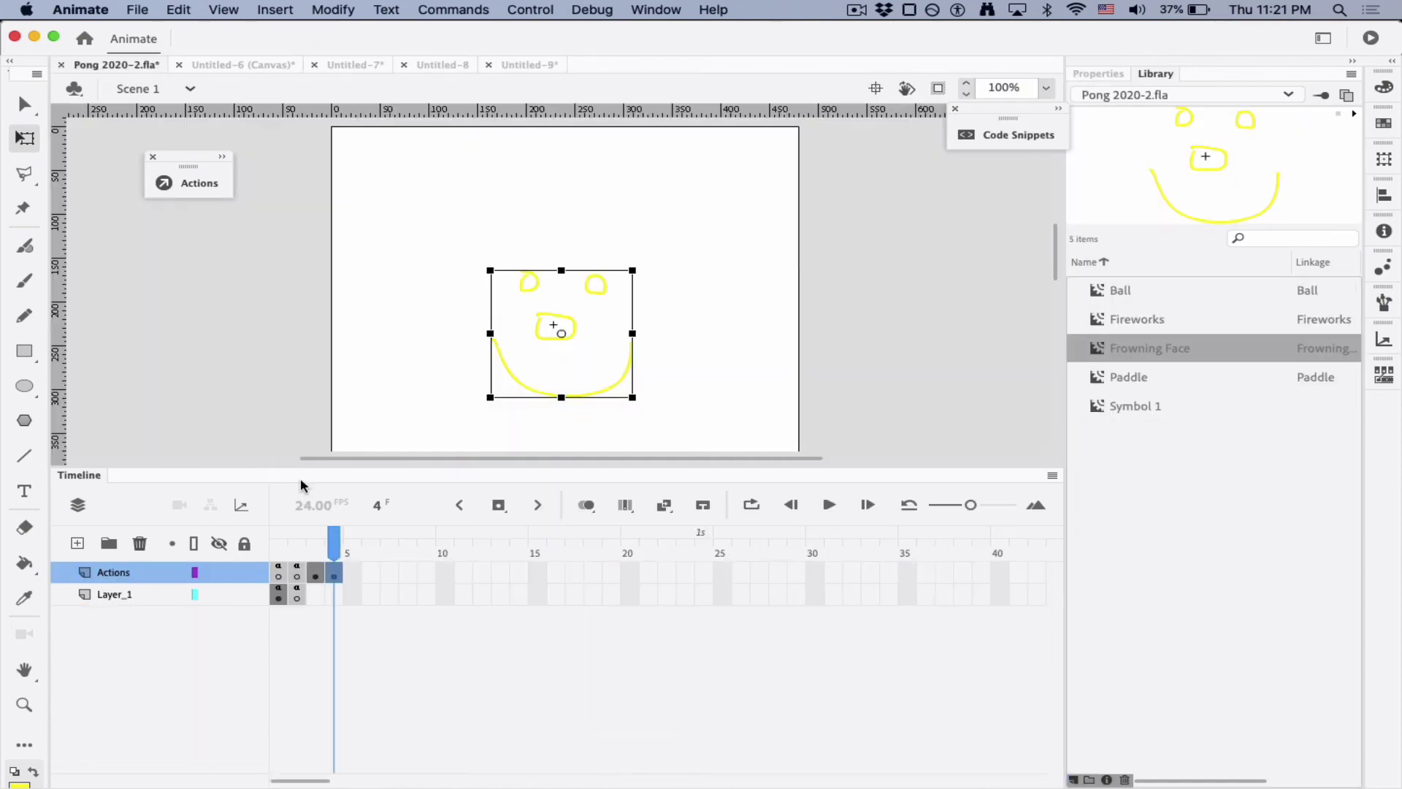
left_click(315, 571)
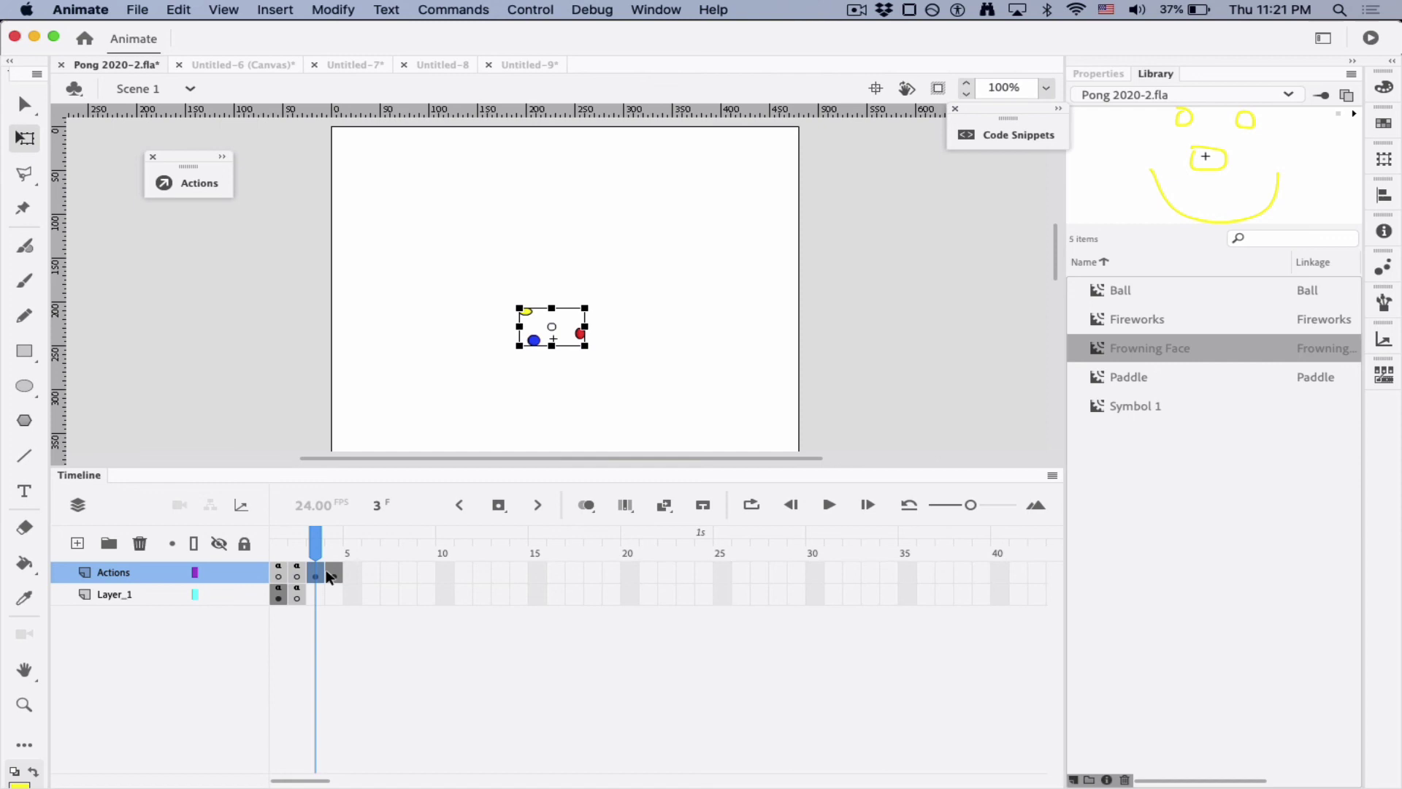
left_click(330, 568)
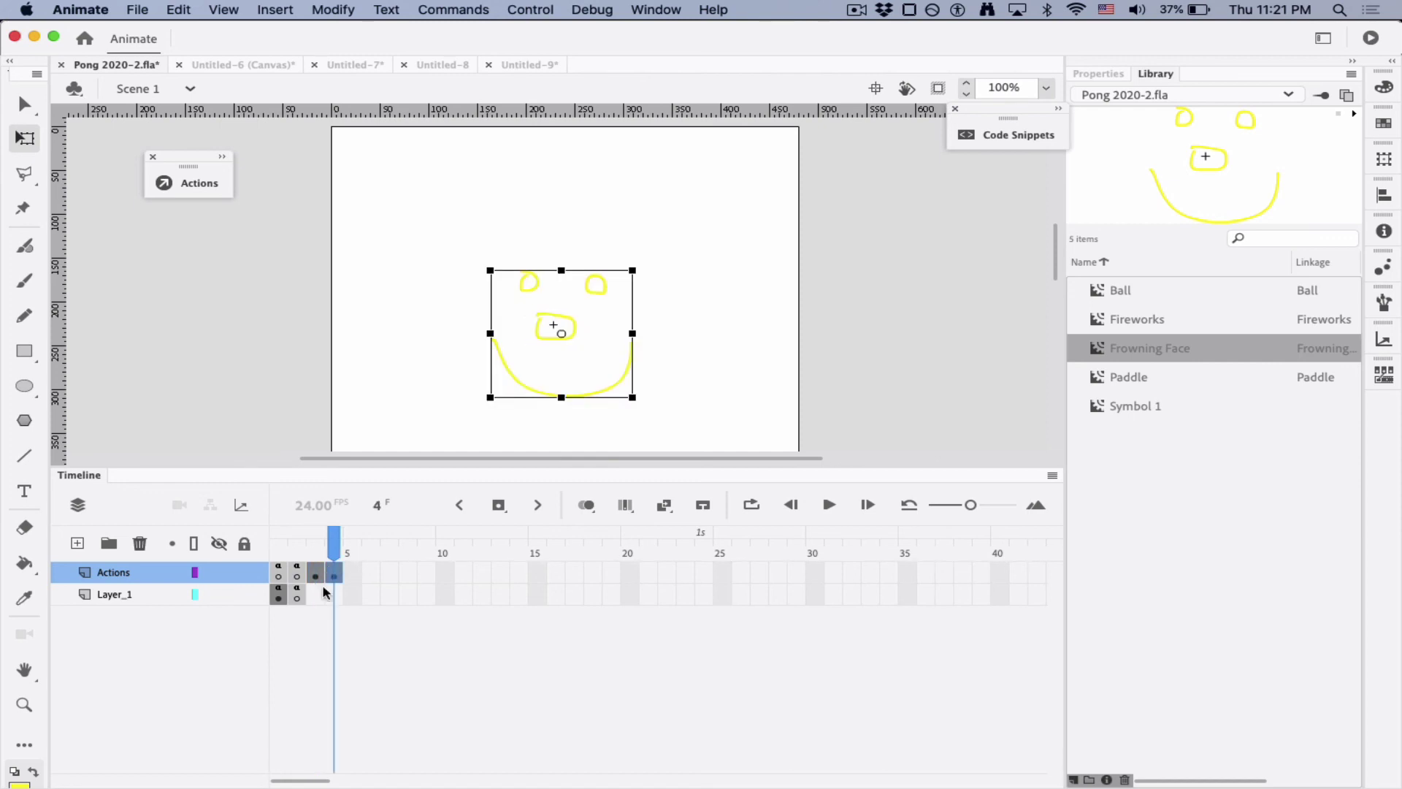